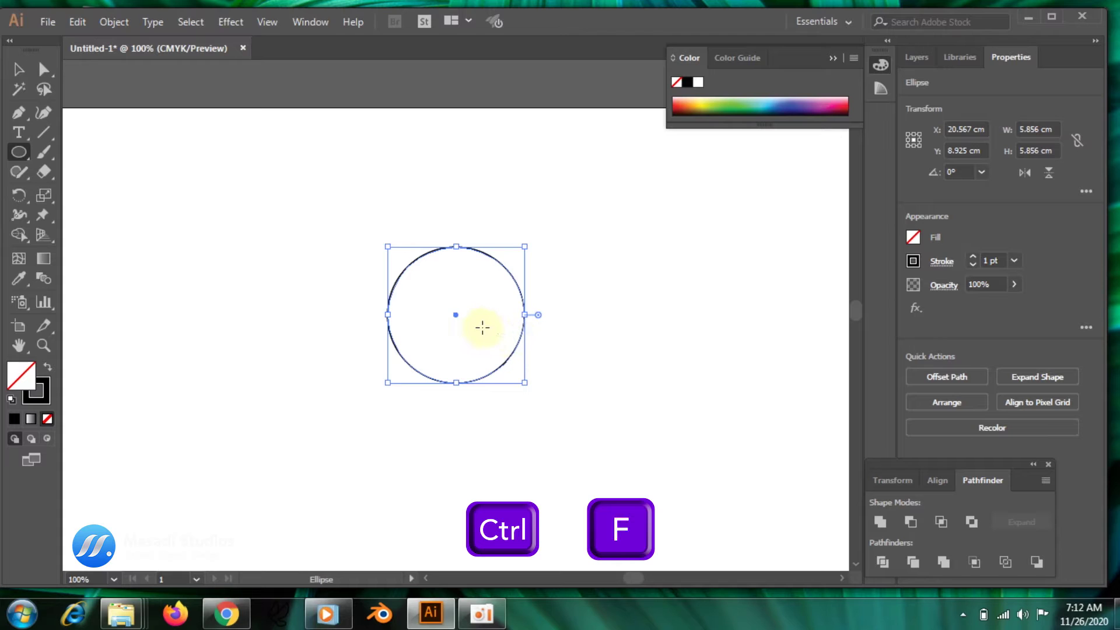
# Move the pasted circle copy straight down to about Y 11.89 cm, near the point where its centre meets the original's lower edge
pyautogui.press('Down')
pyautogui.press('Down')
pyautogui.press('Down')
pyautogui.press('Down')
pyautogui.press('Down')
pyautogui.press('Down')
pyautogui.press('Down')
pyautogui.press('Down')
pyautogui.press('Down')
pyautogui.press('Down')
pyautogui.press('Down')
pyautogui.press('Down')
pyautogui.press('Down')
pyautogui.press('Down')
pyautogui.press('Down')
pyautogui.press('Down')
pyautogui.press('Down')
pyautogui.press('Down')
pyautogui.press('Down')
pyautogui.press('Down')
pyautogui.press('Down')
pyautogui.press('Down')
pyautogui.press('Down')
pyautogui.press('Down')
pyautogui.press('Down')
pyautogui.press('Down')
pyautogui.press('Down')
pyautogui.press('Down')
pyautogui.press('Down')
pyautogui.press('Down')
pyautogui.press('Down')
pyautogui.press('Down')
pyautogui.press('Down')
pyautogui.press('Down')
pyautogui.press('Down')
pyautogui.press('Down')
pyautogui.press('Down')
pyautogui.press('Down')
pyautogui.press('Down')
pyautogui.press('Down')
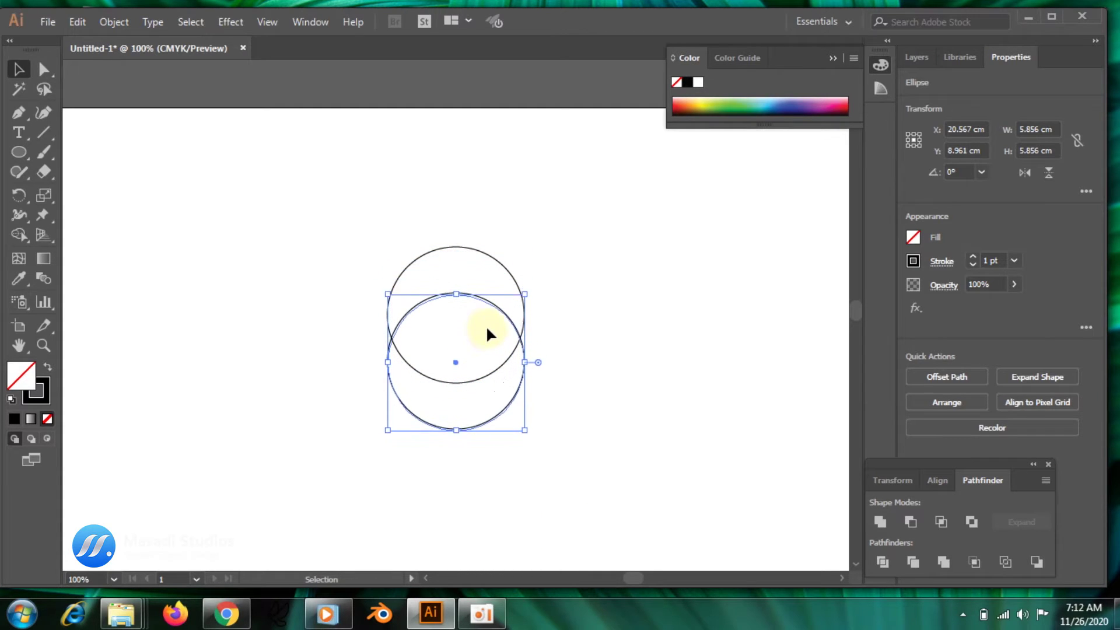
pyautogui.press('Down')
pyautogui.press('Down')
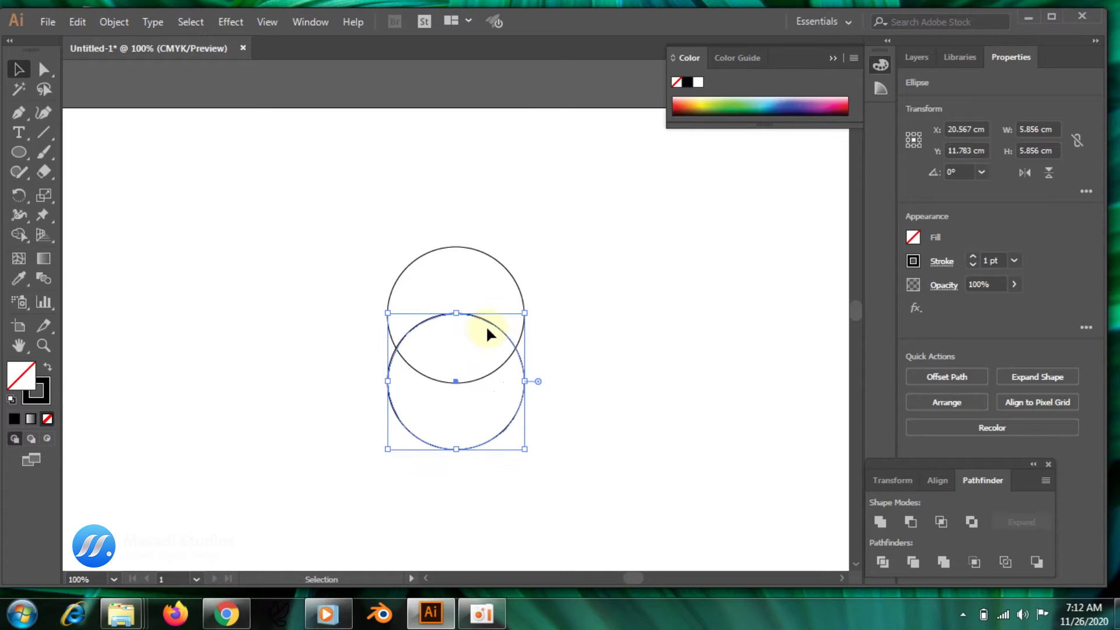
pyautogui.press('Down')
pyautogui.press('Down')
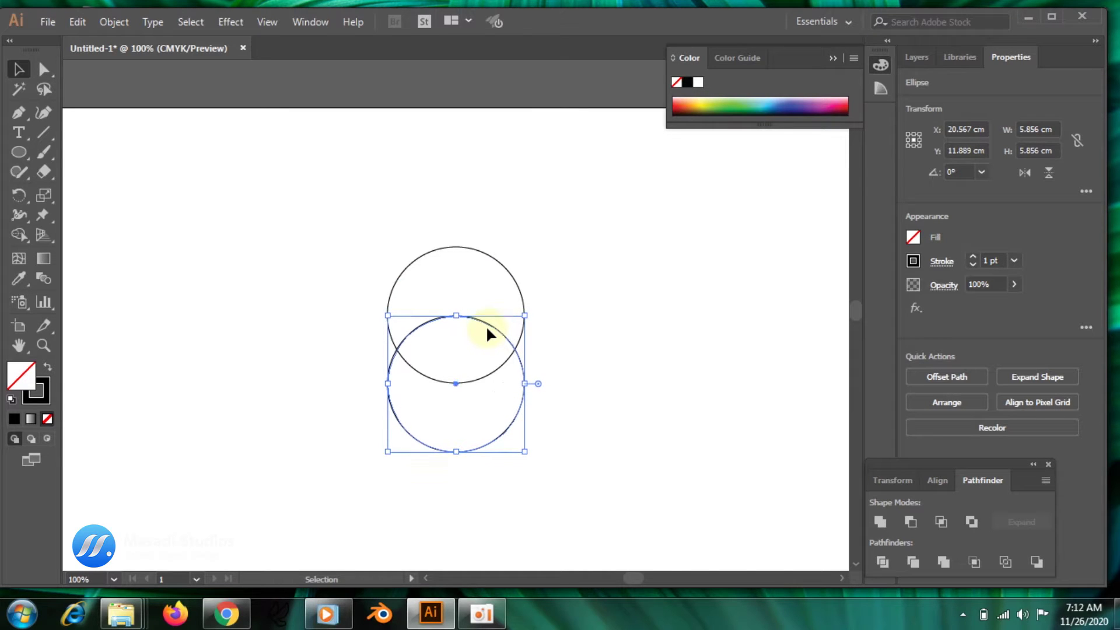
# Fine-tune the lower circle's height to Y 11.853 cm so its centre sits exactly on the upper circle's lower edge
pyautogui.press('a')
pyautogui.hotkey('ctrl', '=')
pyautogui.hotkey('ctrl', '=')
pyautogui.hotkey('ctrl', '=')
pyautogui.hotkey('ctrl', '=')
pyautogui.press('v')
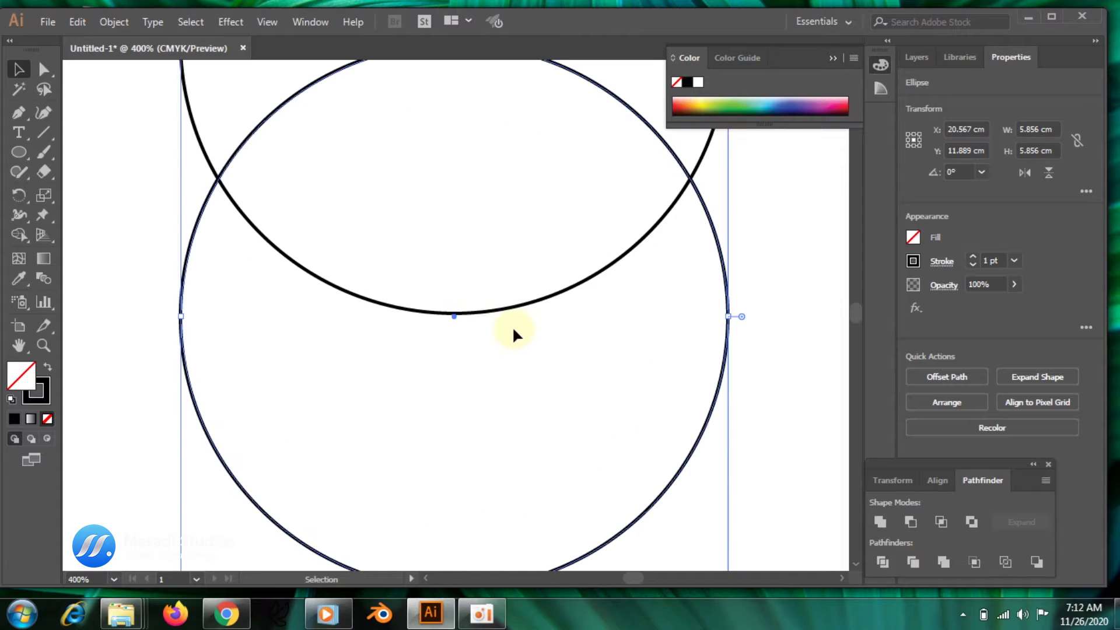
pyautogui.press('Down')
pyautogui.press('Down')
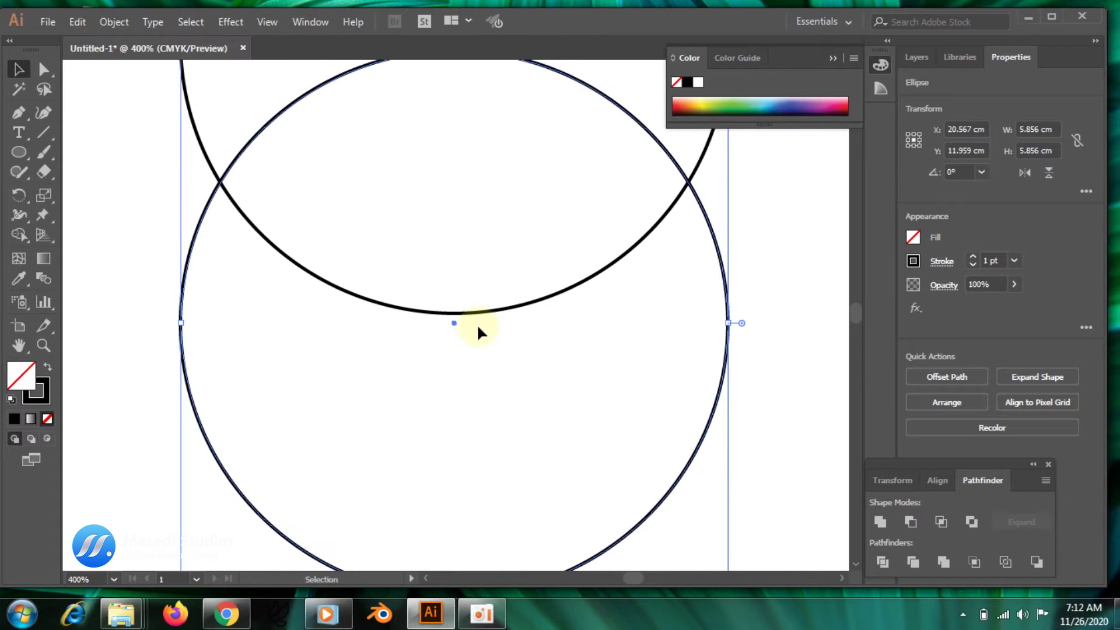
pyautogui.press('Up')
pyautogui.press('Up')
pyautogui.press('Up')
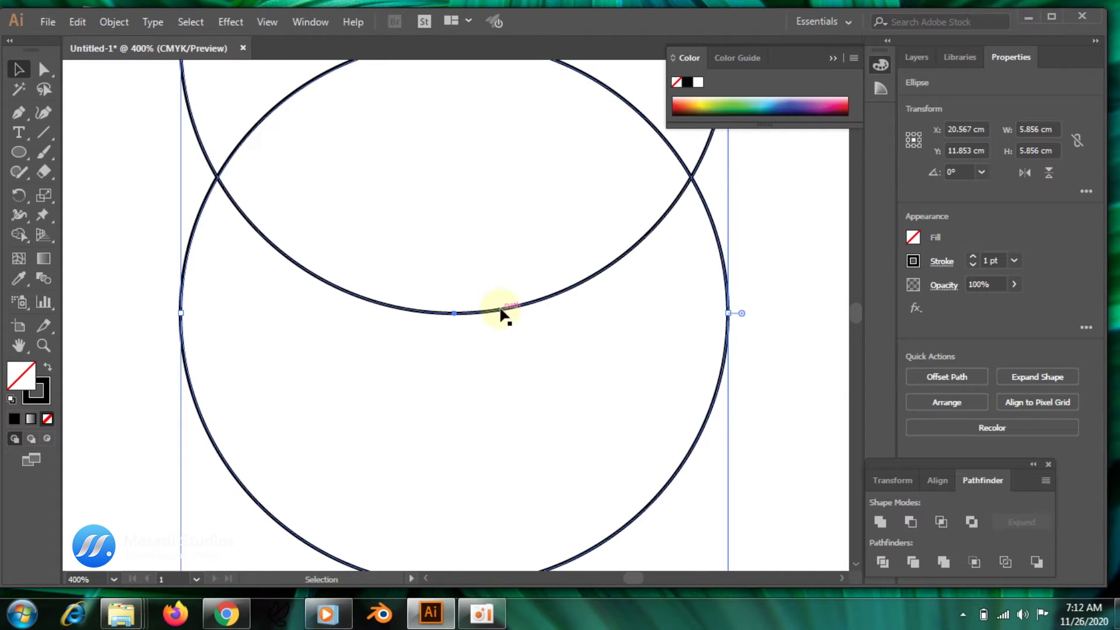
# Copy the lower circle and paste the duplicate in front, in the same place
pyautogui.hotkey('ctrl', '-')
pyautogui.hotkey('ctrl', '-')
pyautogui.hotkey('ctrl', '-')
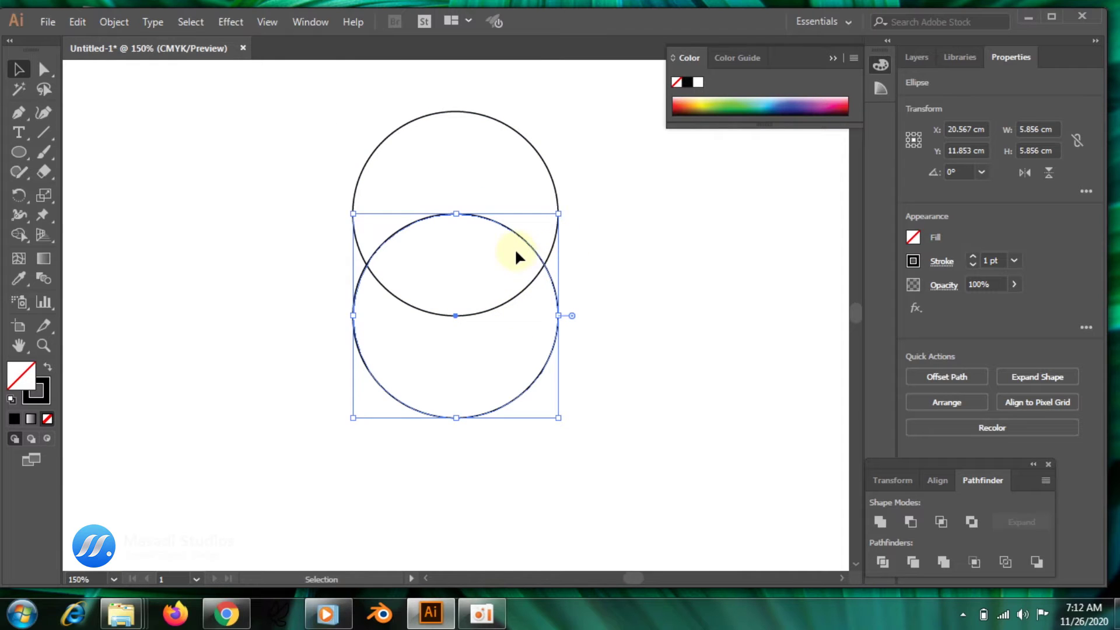
pyautogui.press('a')
pyautogui.hotkey('ctrl', 'c')
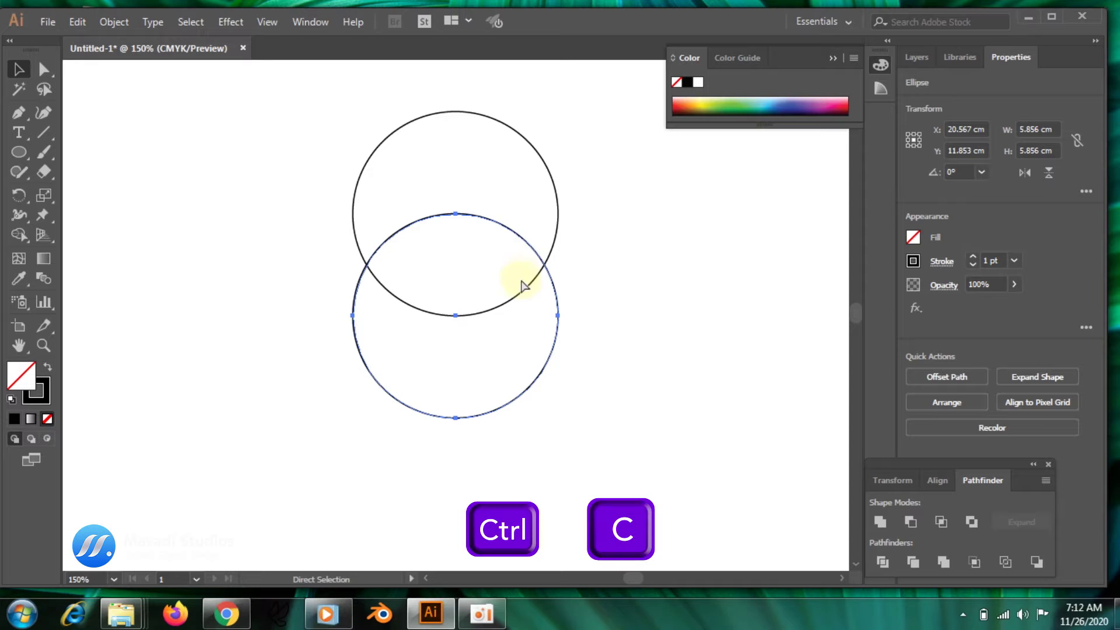
pyautogui.press('v')
pyautogui.hotkey('ctrl', 'f')
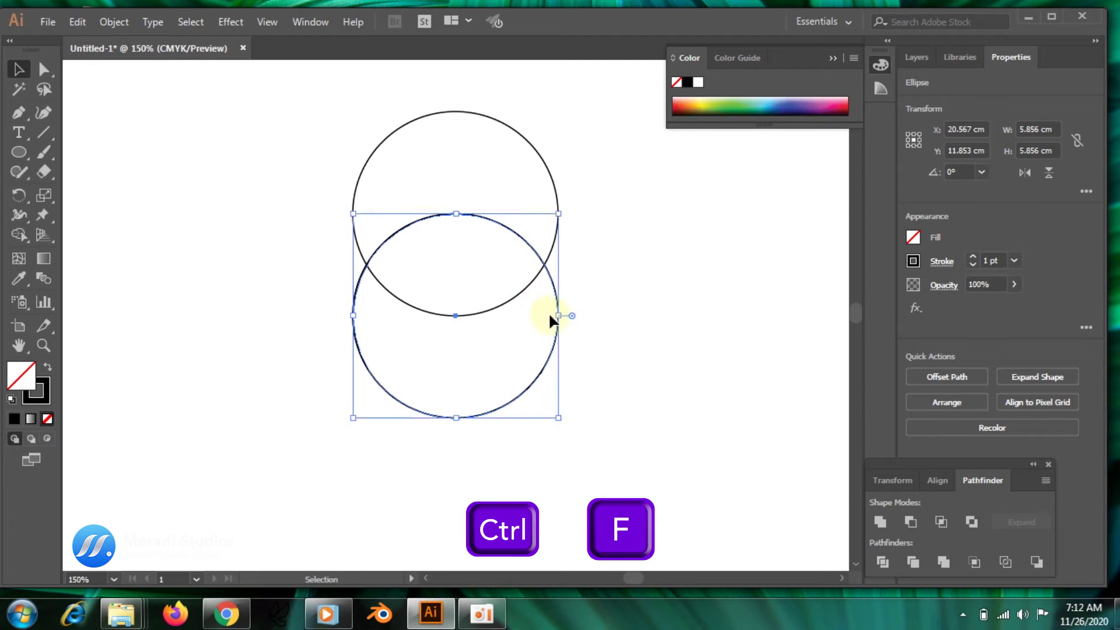
# Move the new duplicate straight down to about Y 14.92 cm, forming a vertical column of three overlapping circles
pyautogui.press('Down')
pyautogui.press('Down')
pyautogui.press('Down')
pyautogui.press('Down')
pyautogui.press('Down')
pyautogui.press('Down')
pyautogui.press('Down')
pyautogui.press('Down')
pyautogui.press('Down')
pyautogui.press('Down')
pyautogui.press('Down')
pyautogui.press('Down')
pyautogui.press('Down')
pyautogui.press('Down')
pyautogui.press('Down')
pyautogui.press('Down')
pyautogui.press('Down')
pyautogui.press('Down')
pyautogui.press('Down')
pyautogui.press('Down')
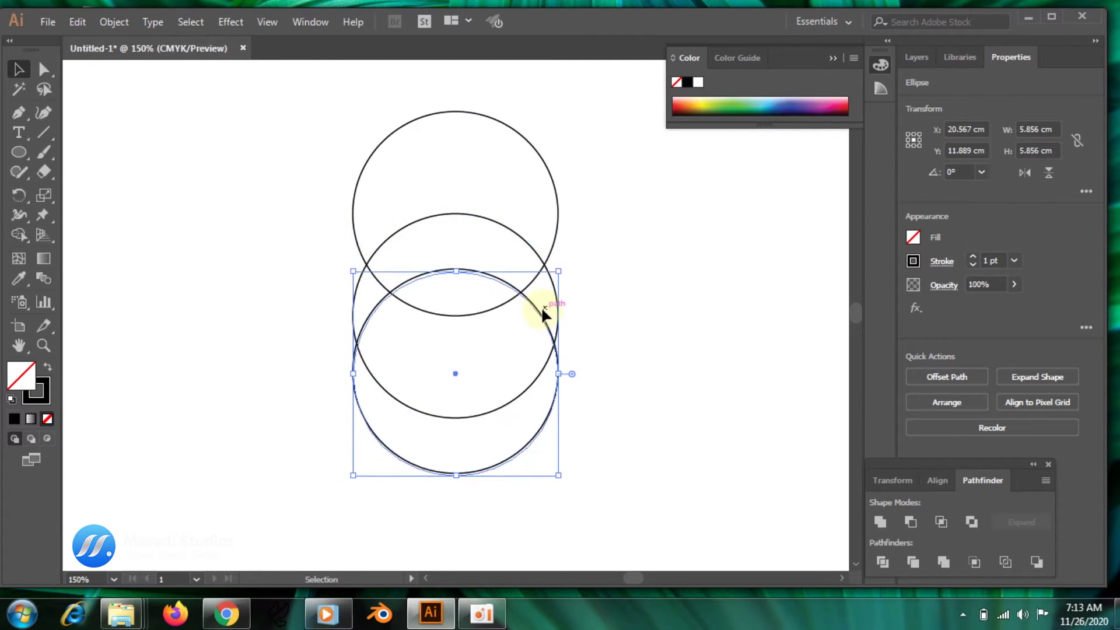
pyautogui.press('Down')
pyautogui.press('Down')
pyautogui.press('Down')
pyautogui.press('Down')
pyautogui.press('Down')
pyautogui.press('Down')
pyautogui.press('Down')
pyautogui.press('Down')
pyautogui.press('Down')
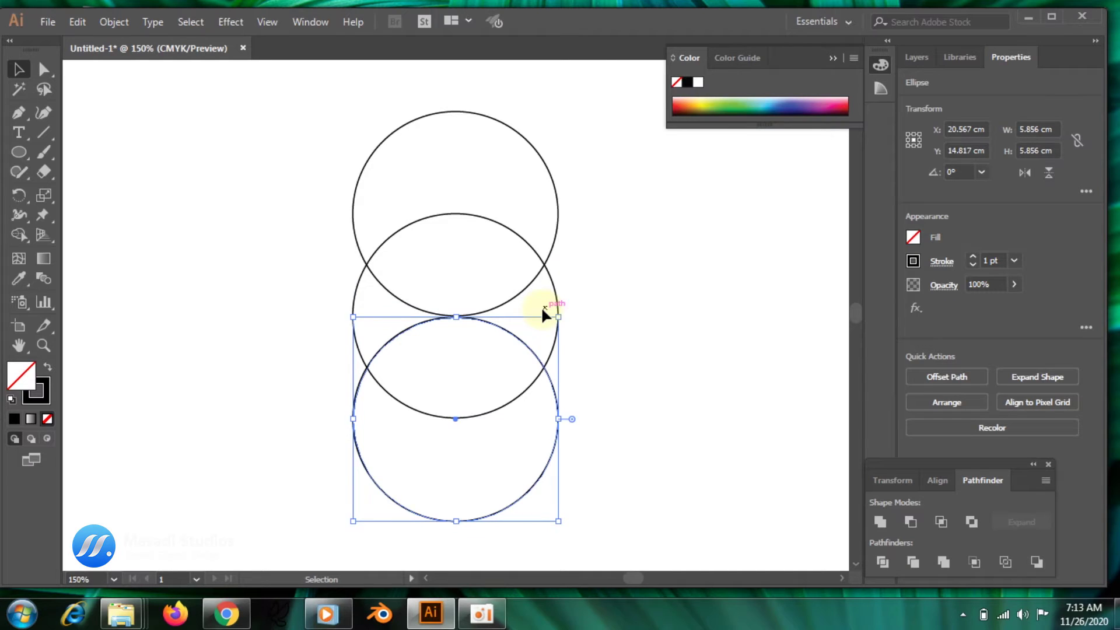
pyautogui.press('Down')
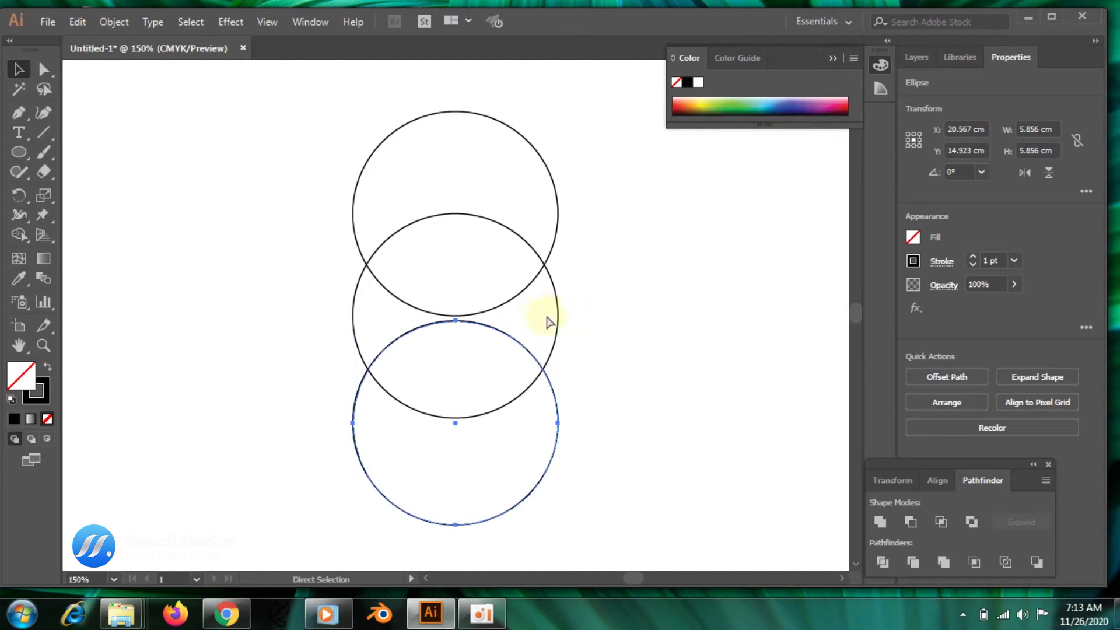
# Nudge the lowest circle up to Y 14.781 cm so its top edge touches the first circle's lower edge
pyautogui.hotkey('ctrl', '+')
pyautogui.hotkey('ctrl', '+')
pyautogui.press('Up')
pyautogui.press('Up')
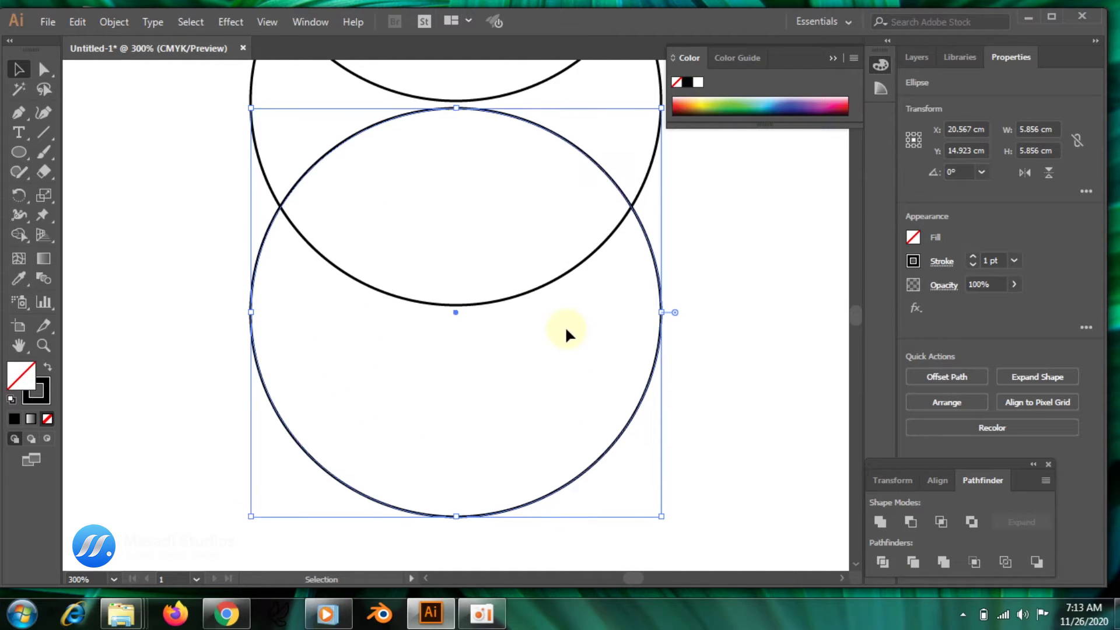
pyautogui.moveTo(472, 220); pyautogui.dragTo(519, 515)
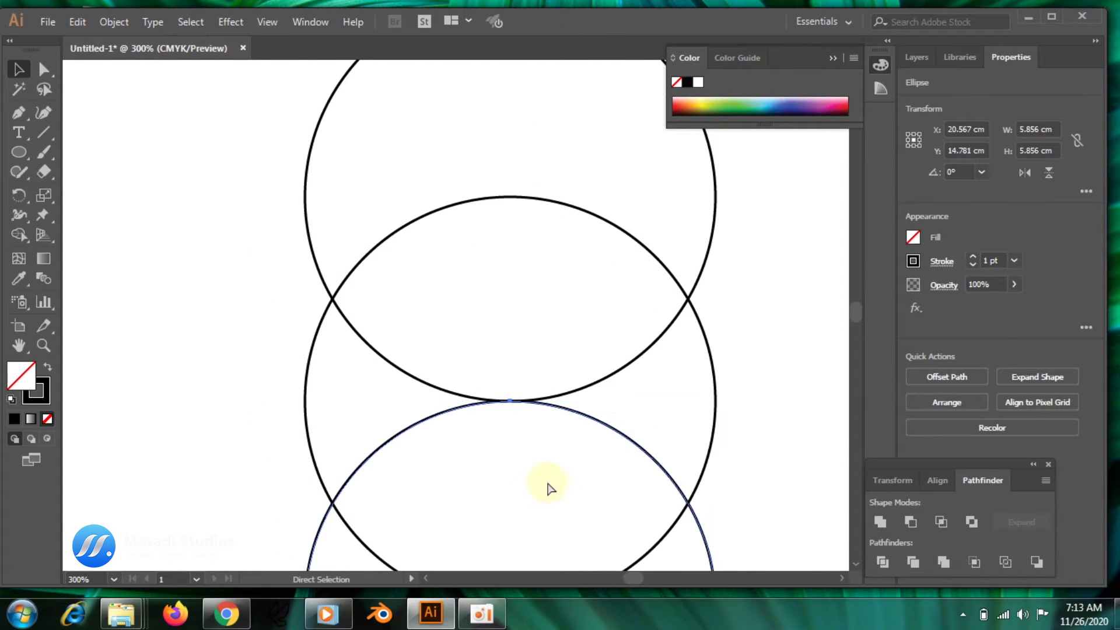
# Rotate a copy of the top and bottom circles by 120° and repeat the transformation to complete a ring of six circles
pyautogui.hotkey('ctrl', '-')
pyautogui.hotkey('ctrl', '-')
pyautogui.hotkey('ctrl', '-')
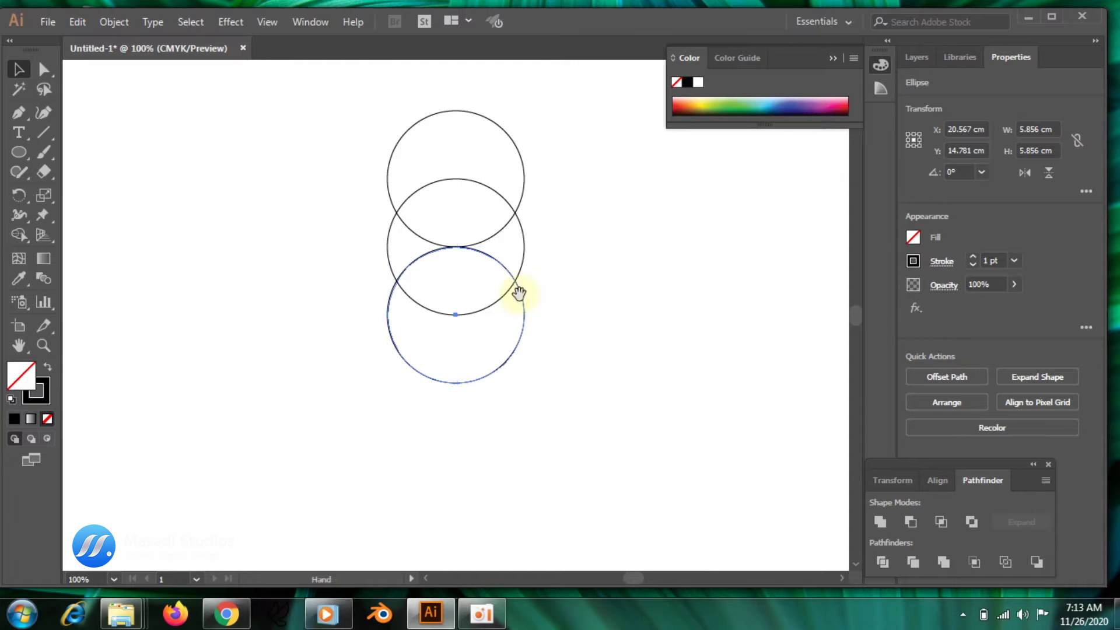
pyautogui.moveTo(533, 167); pyautogui.dragTo(545, 250)
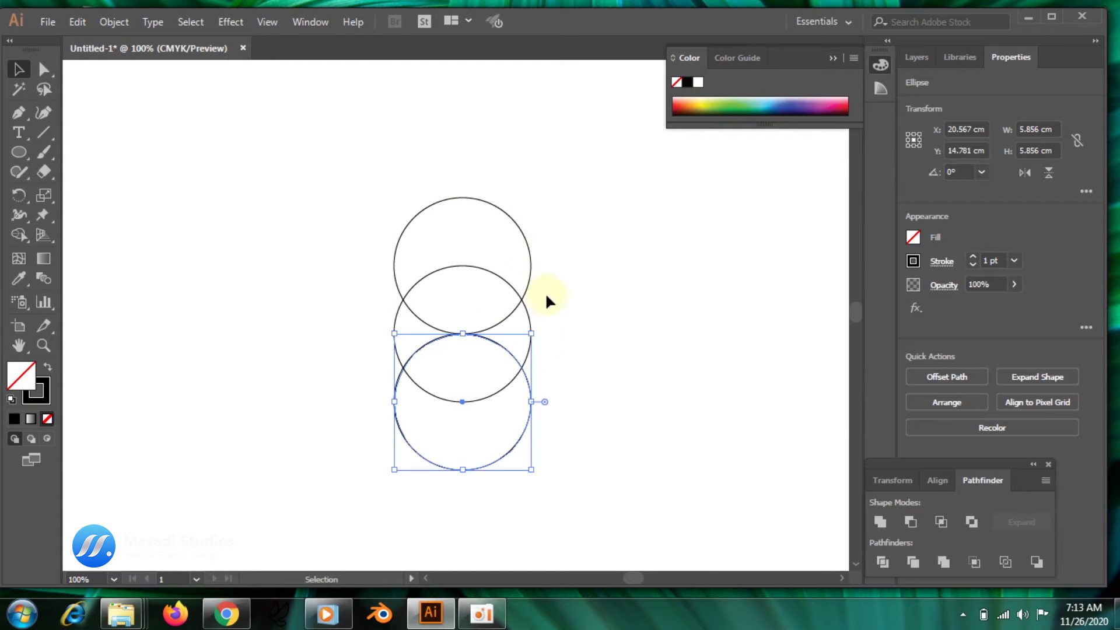
pyautogui.click(525, 237)
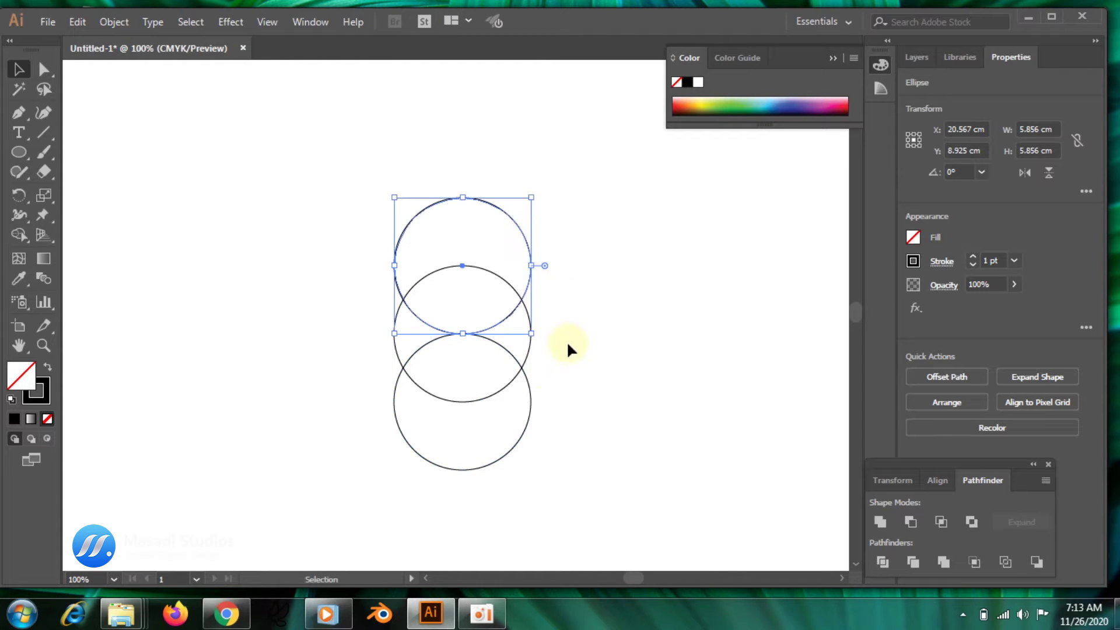
pyautogui.keyDown('shift'); pyautogui.click(529, 388); pyautogui.keyUp('shift')
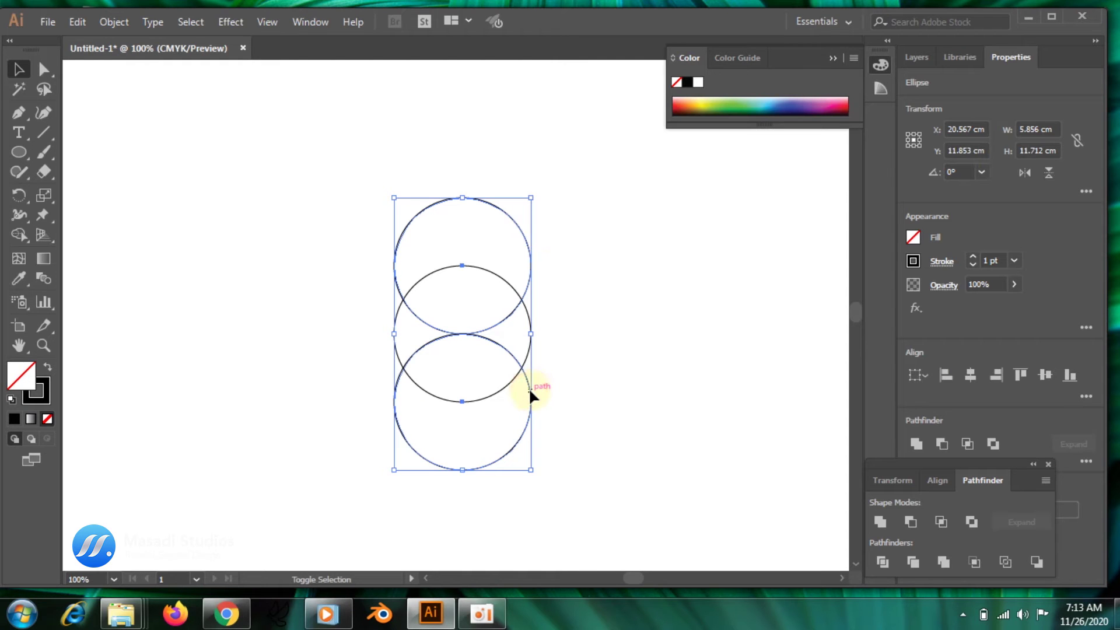
pyautogui.rightClick(484, 229)
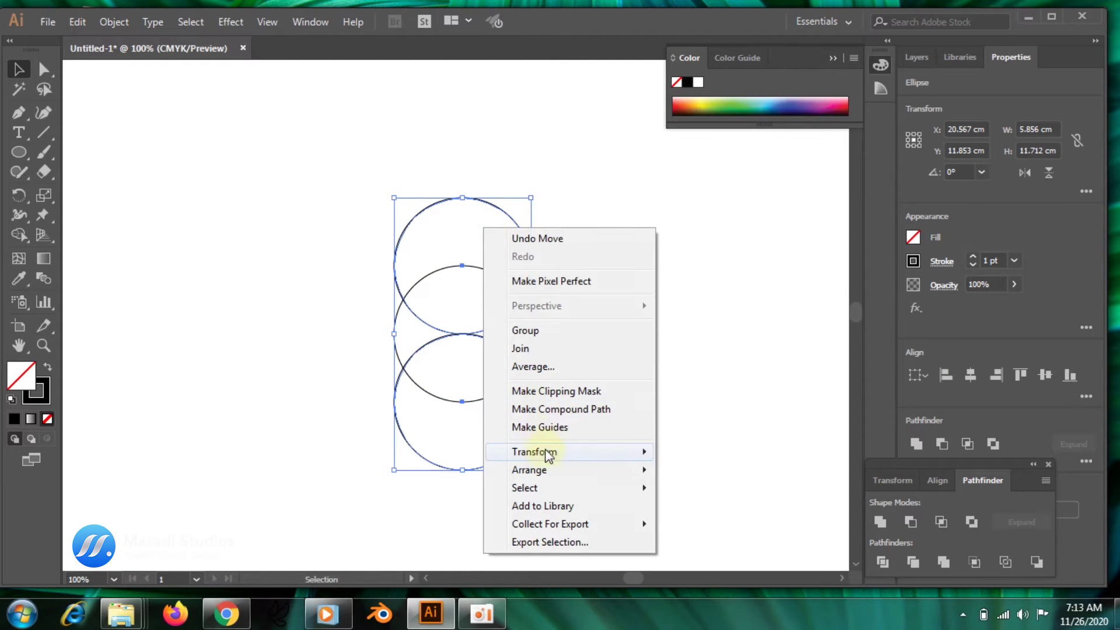
pyautogui.moveTo(551, 453)
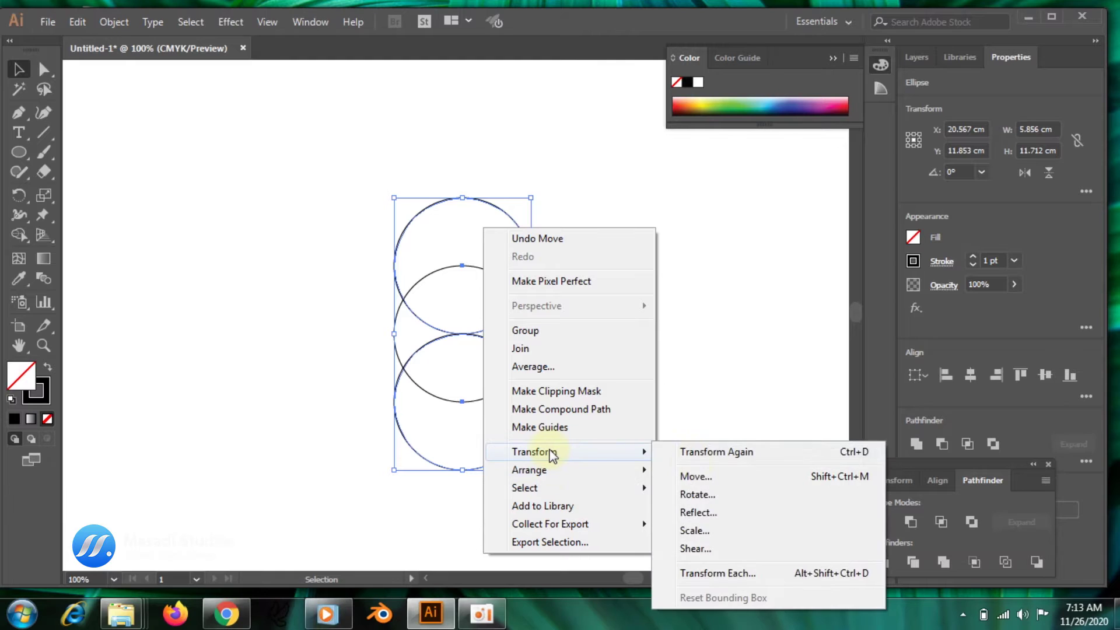
pyautogui.click(700, 493)
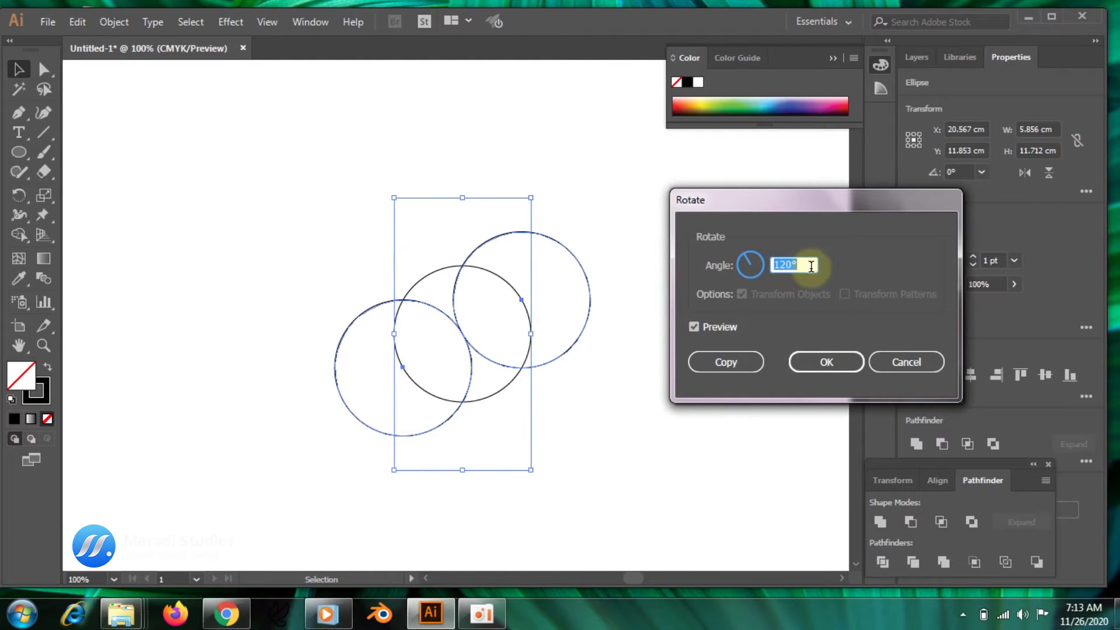
pyautogui.write('12')
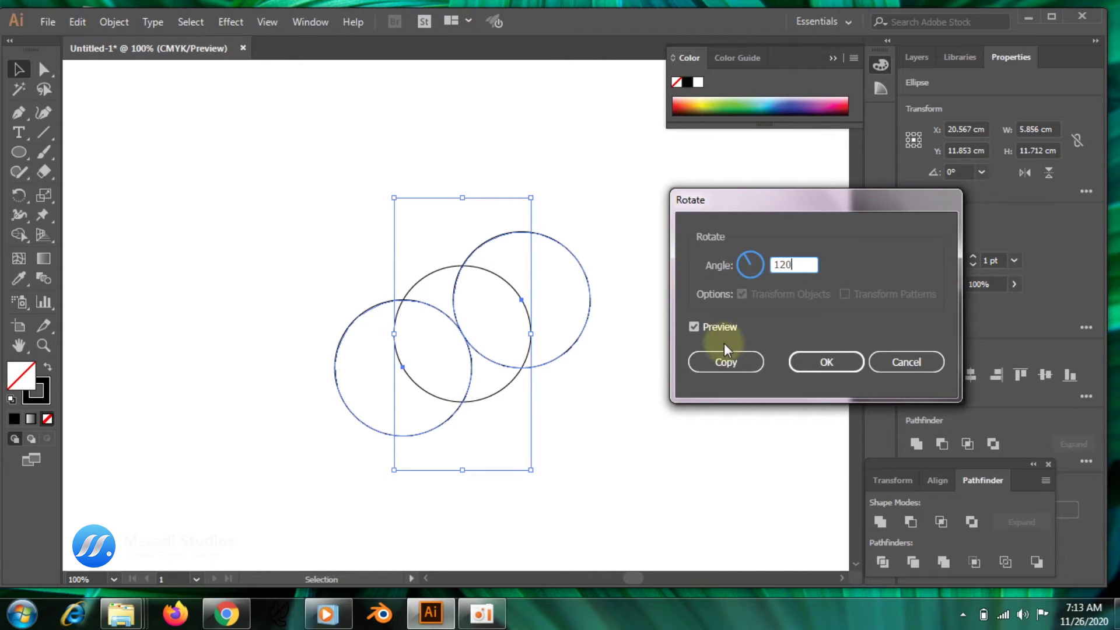
pyautogui.write('0')
pyautogui.click(694, 326)
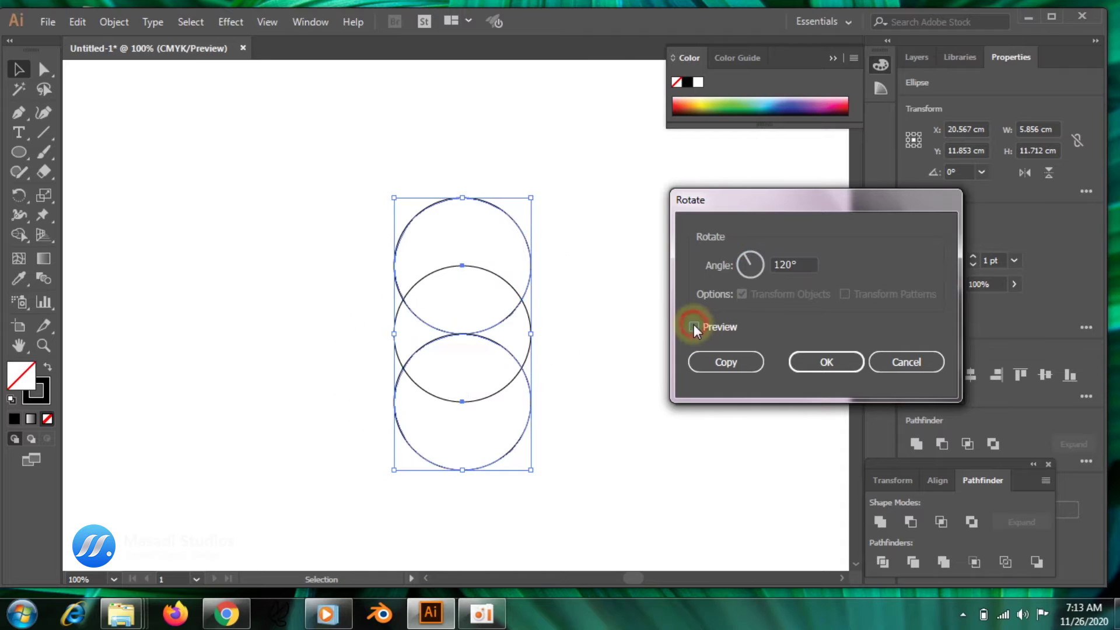
pyautogui.click(694, 326)
pyautogui.click(724, 363)
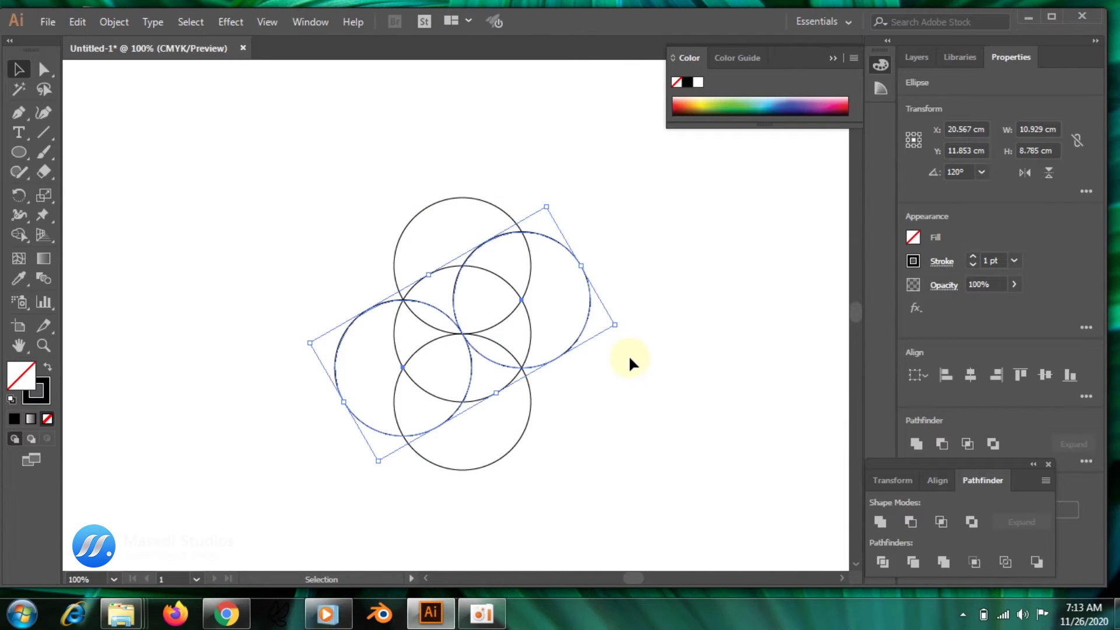
pyautogui.hotkey('ctrl', 'd')
pyautogui.hotkey('ctrl', 'd')
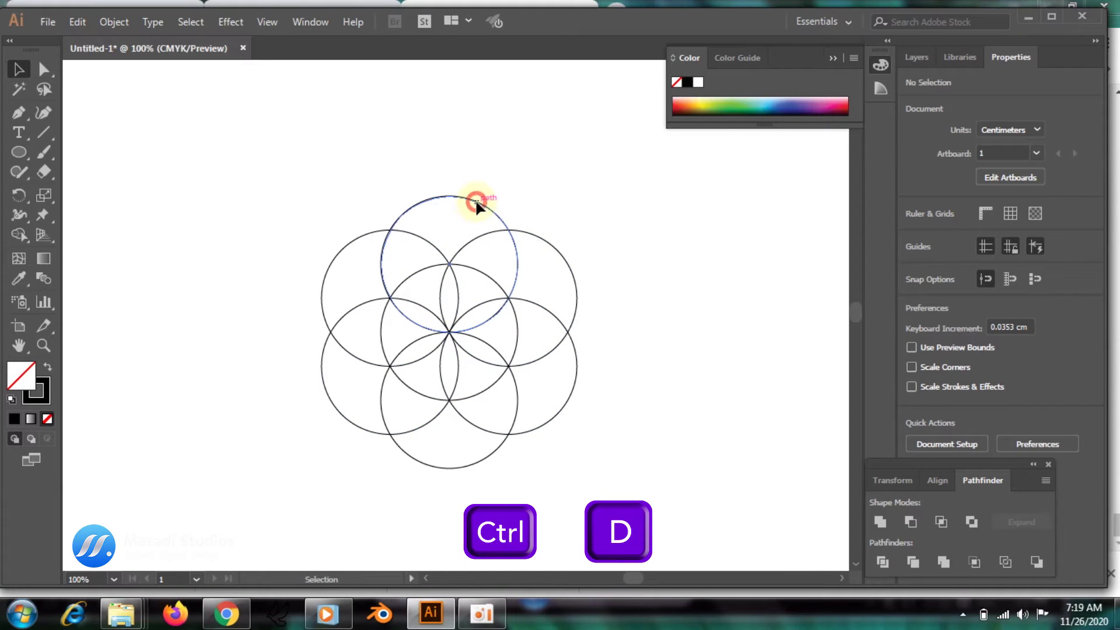
# Copy the uppermost circle of the ring and paste the duplicate in front
pyautogui.click(475, 200)
pyautogui.hotkey('ctrl', 'c')
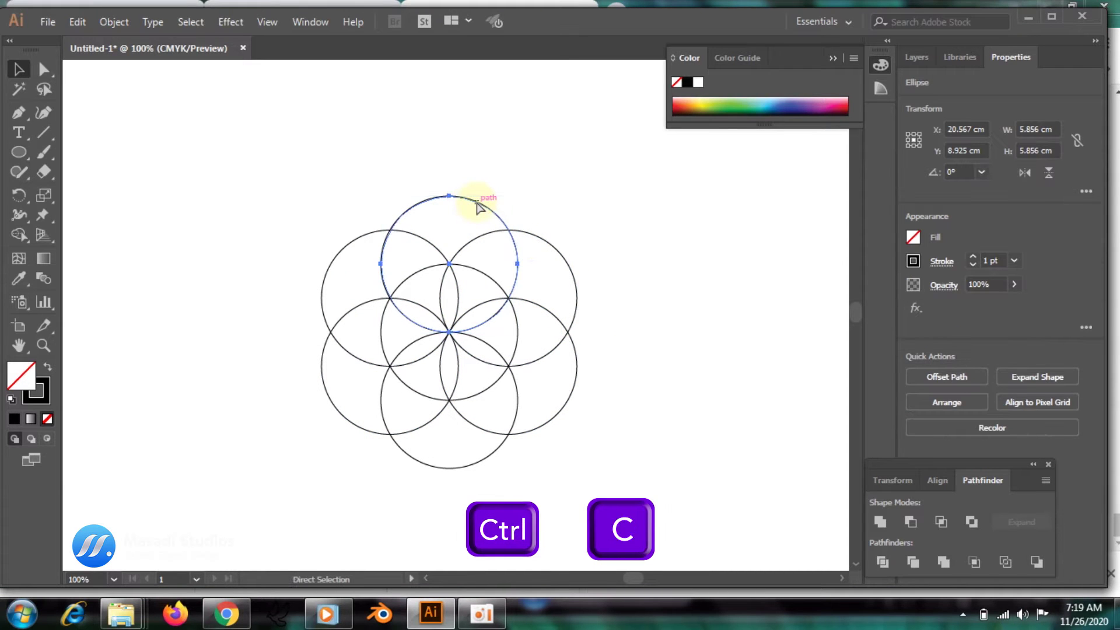
pyautogui.hotkey('ctrl', 'f')
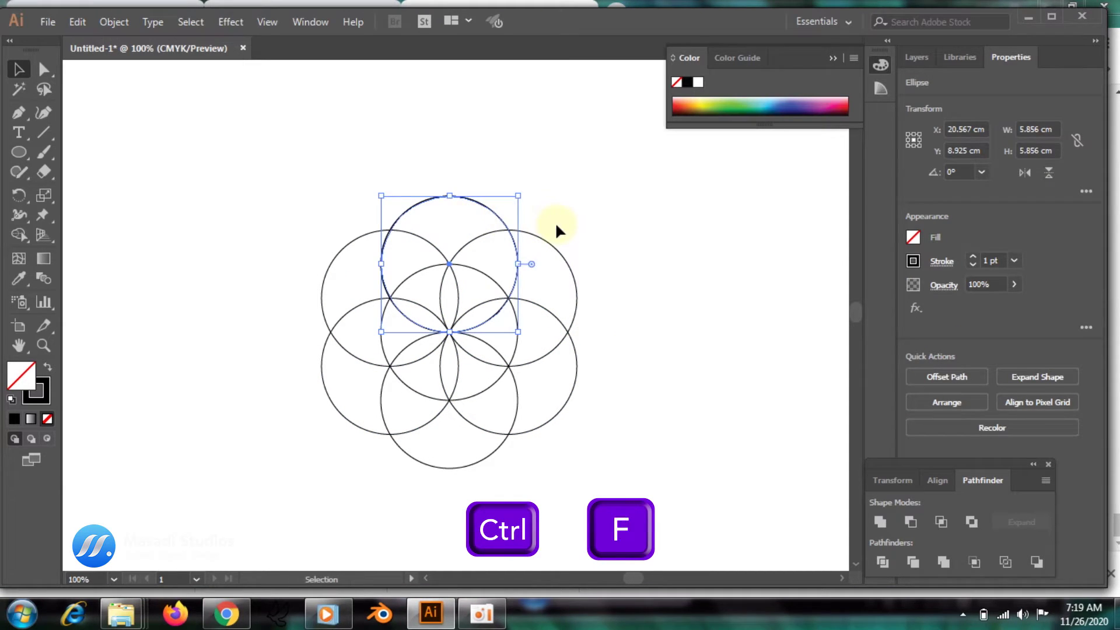
# Move the pasted circle straight up to about Y 5.96 cm, so its lower edge nears the original circle's centre
pyautogui.press('Up')
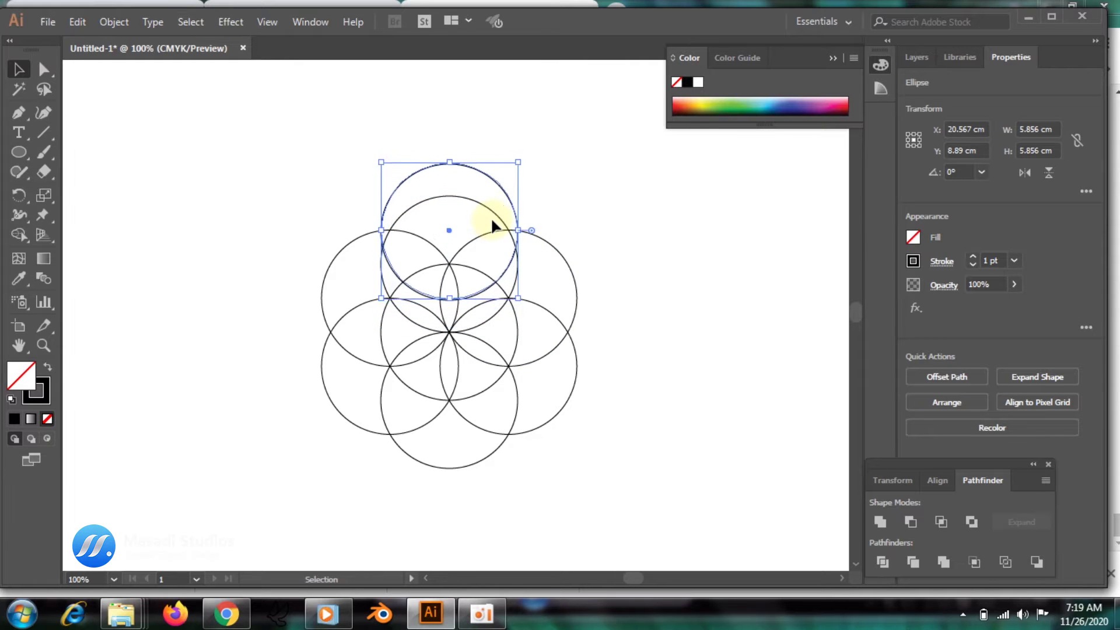
pyautogui.press('Up')
pyautogui.press('Up')
pyautogui.press('Up')
pyautogui.press('Up')
pyautogui.press('Up')
pyautogui.press('Up')
pyautogui.press('Up')
pyautogui.press('Up')
# Fine-tune the raised circle to Y 5.997 cm so its lower edge passes exactly through the intersection at the central circle's top
pyautogui.hotkey('ctrl', '=')
pyautogui.hotkey('ctrl', '=')
pyautogui.hotkey('ctrl', '=')
pyautogui.hotkey('ctrl', '=')
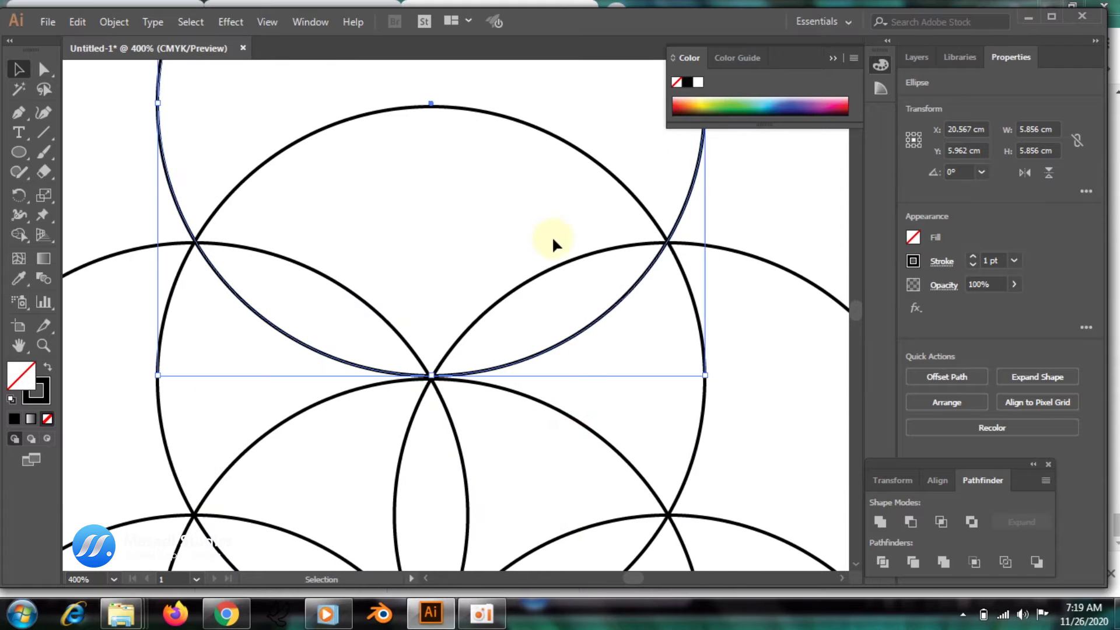
pyautogui.rightClick(554, 242)
pyautogui.click(499, 262)
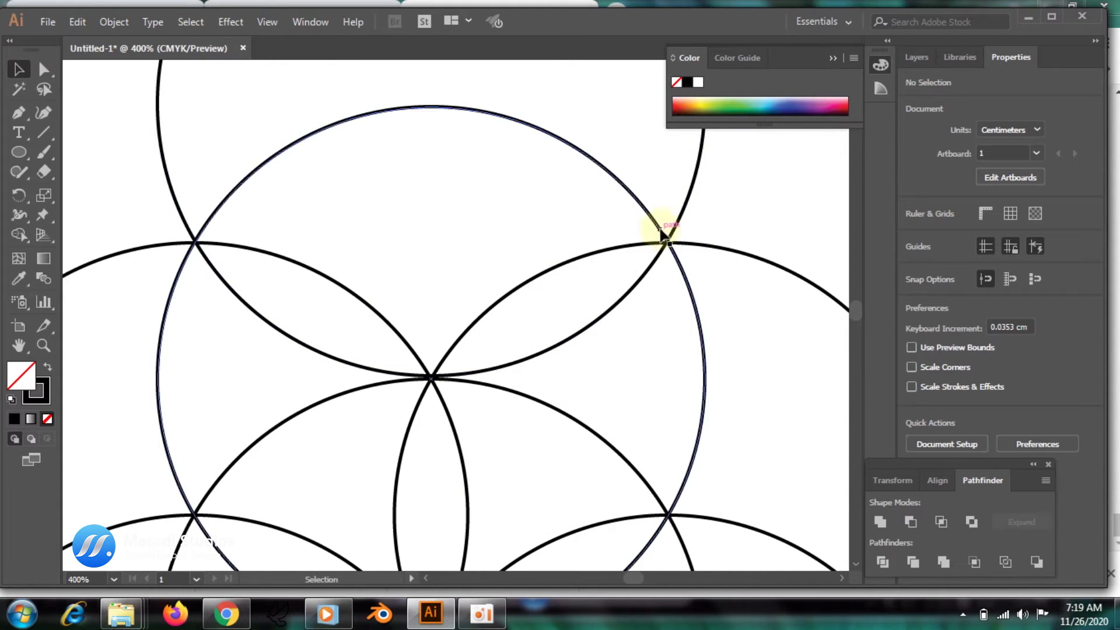
pyautogui.click(686, 206)
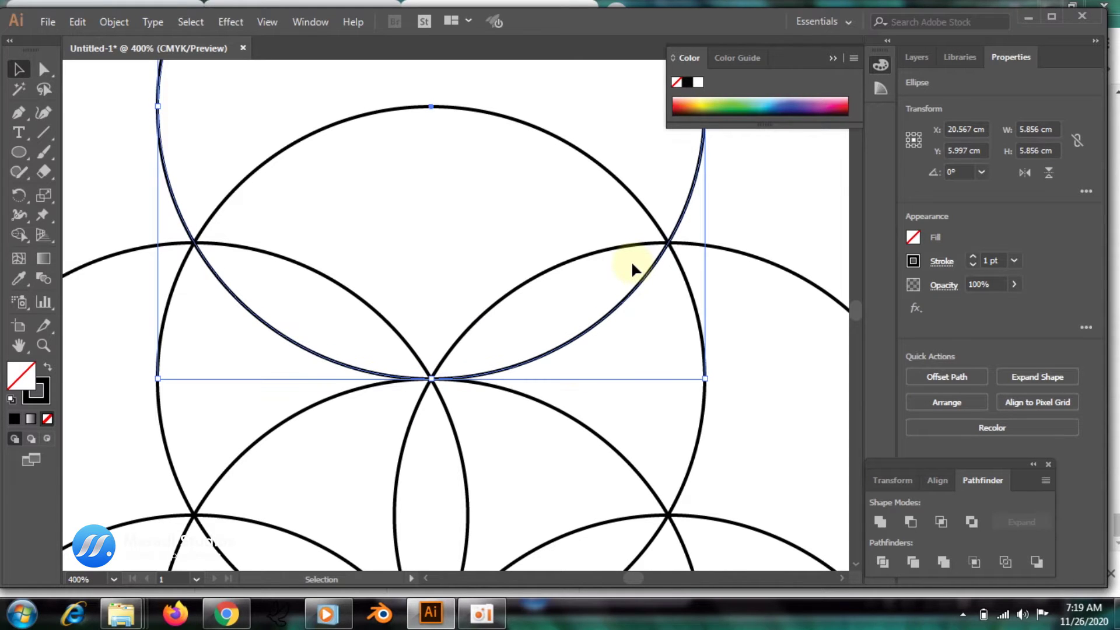
# Rotate a copy of the raised circle and the pattern's central circle together by 120°
pyautogui.hotkey('ctrl', '-')
pyautogui.hotkey('ctrl', '-')
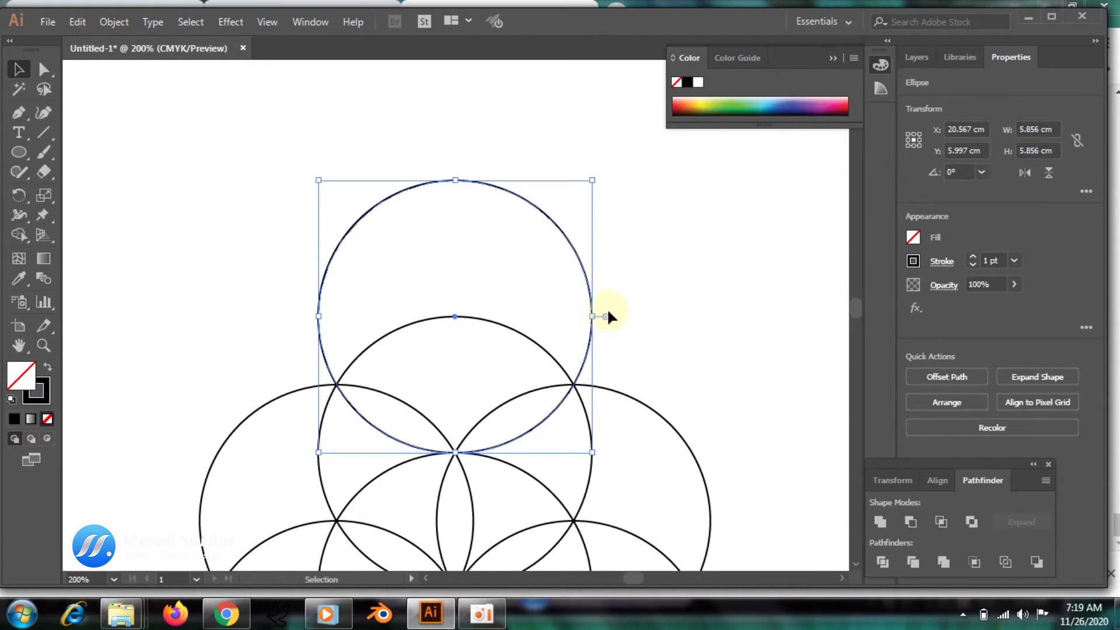
pyautogui.hotkey('ctrl', '-')
pyautogui.hotkey('ctrl', '-')
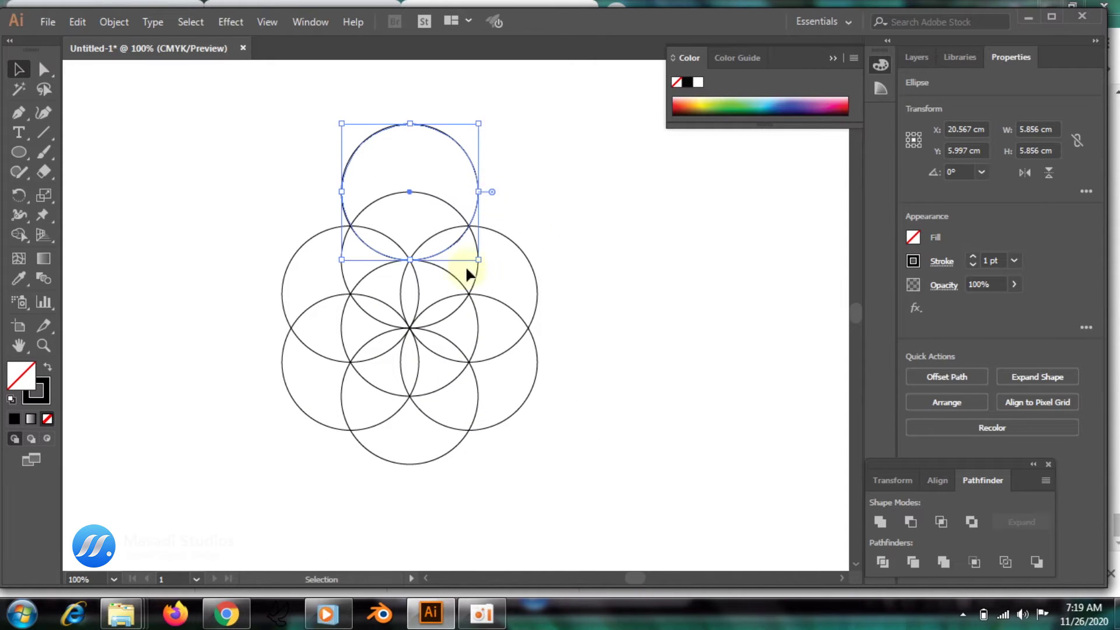
pyautogui.keyDown('shift'); pyautogui.click(475, 308); pyautogui.keyUp('shift')
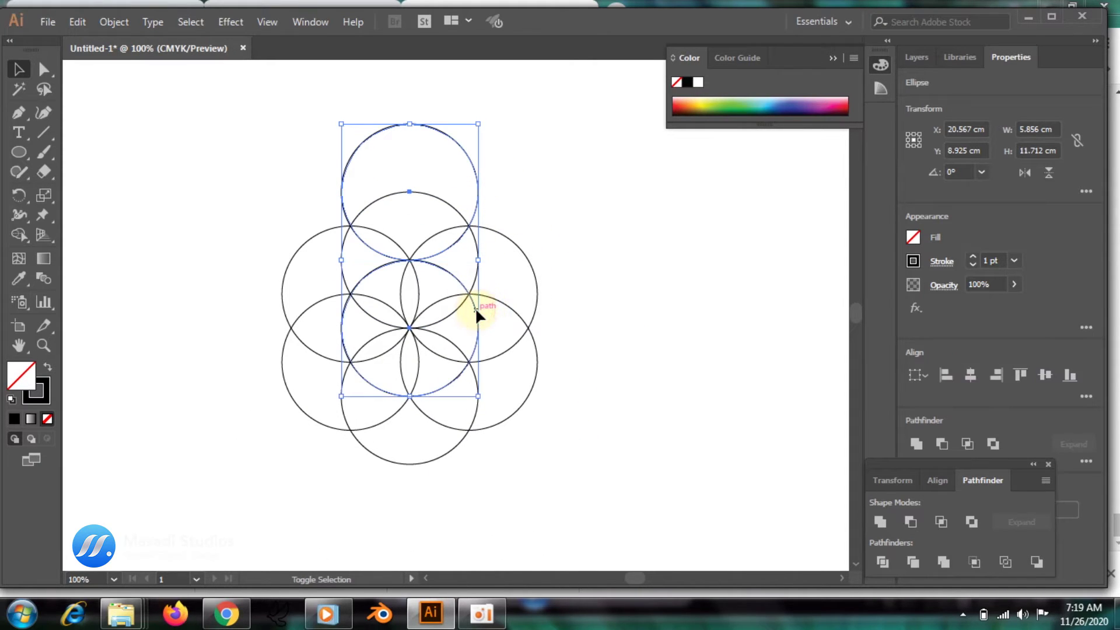
pyautogui.rightClick(465, 205)
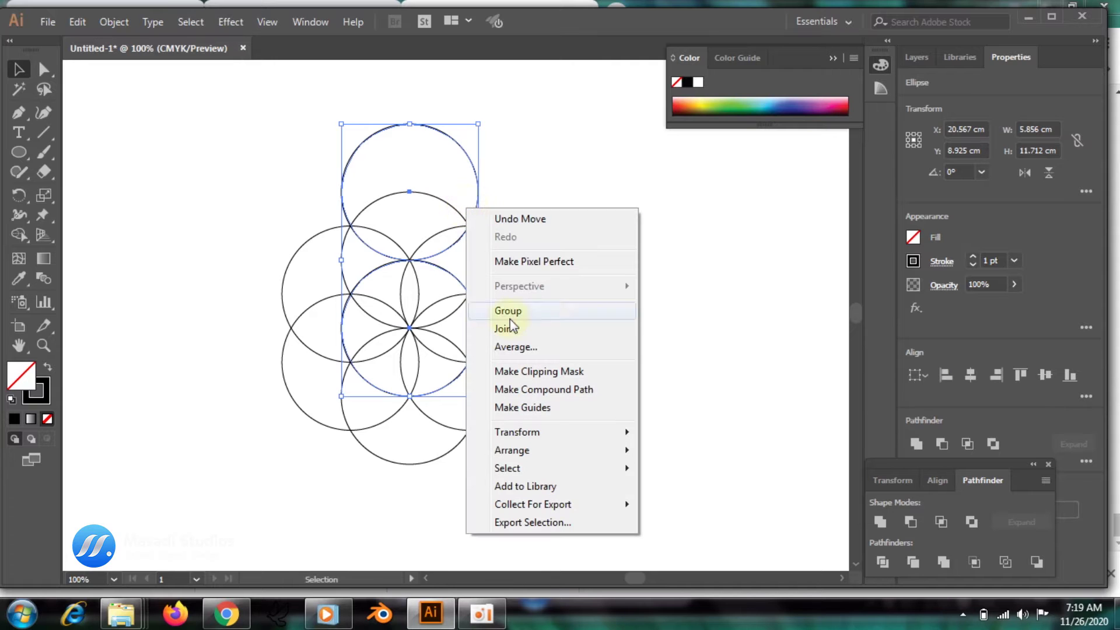
pyautogui.moveTo(554, 435)
pyautogui.click(678, 474)
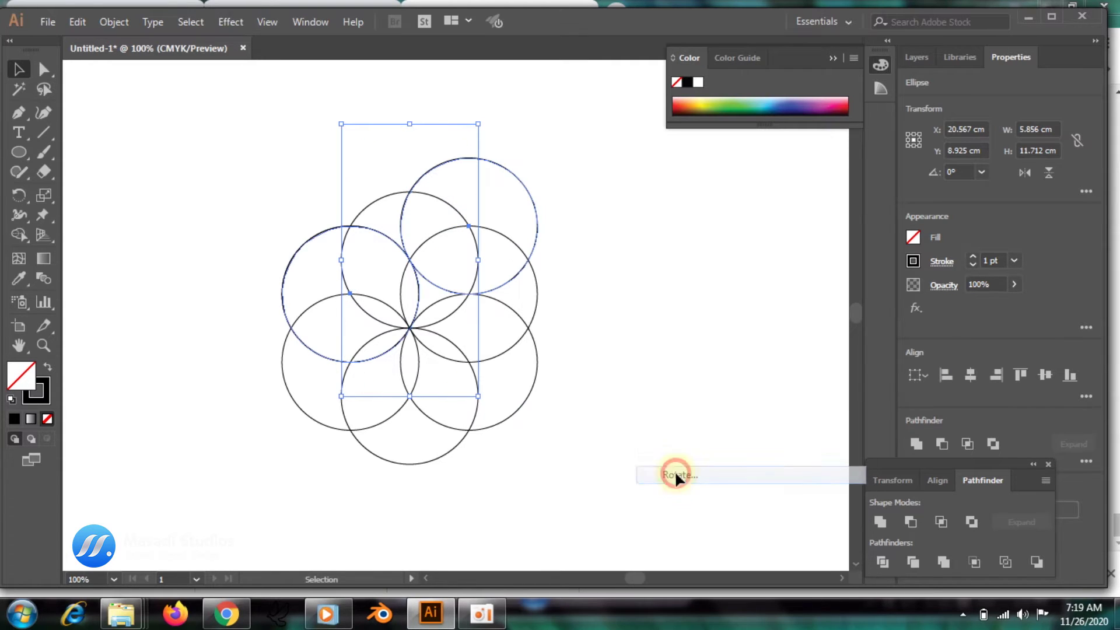
pyautogui.click(726, 363)
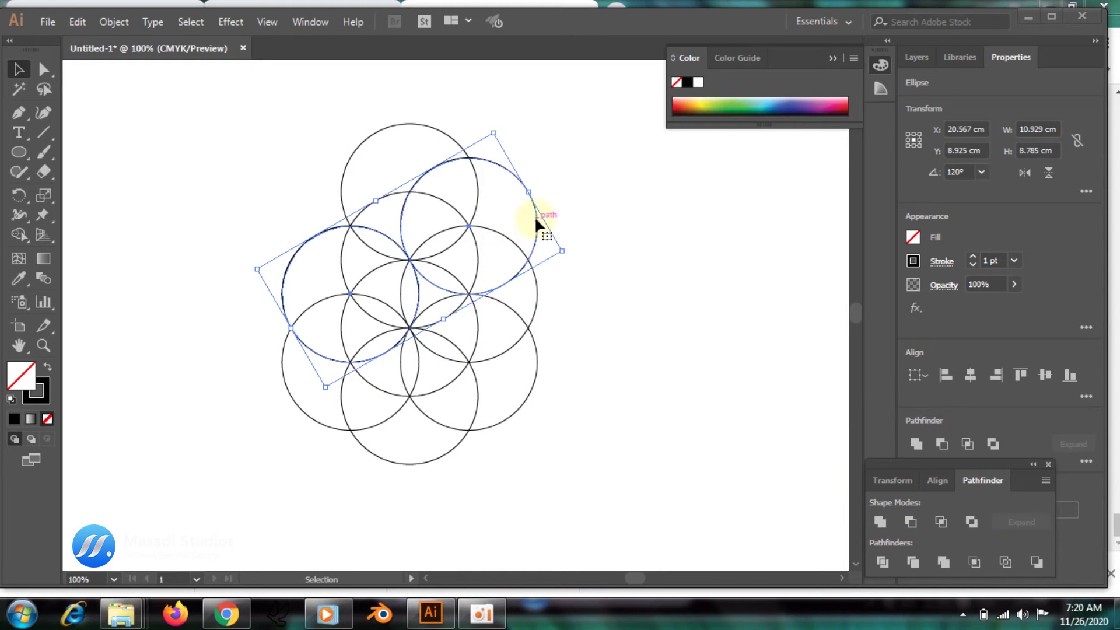
# Rotate another copy of the selected circle pair by 120° to complete the ring around the upper circle, and clear the selection
pyautogui.click(535, 219)
pyautogui.rightClick(526, 220)
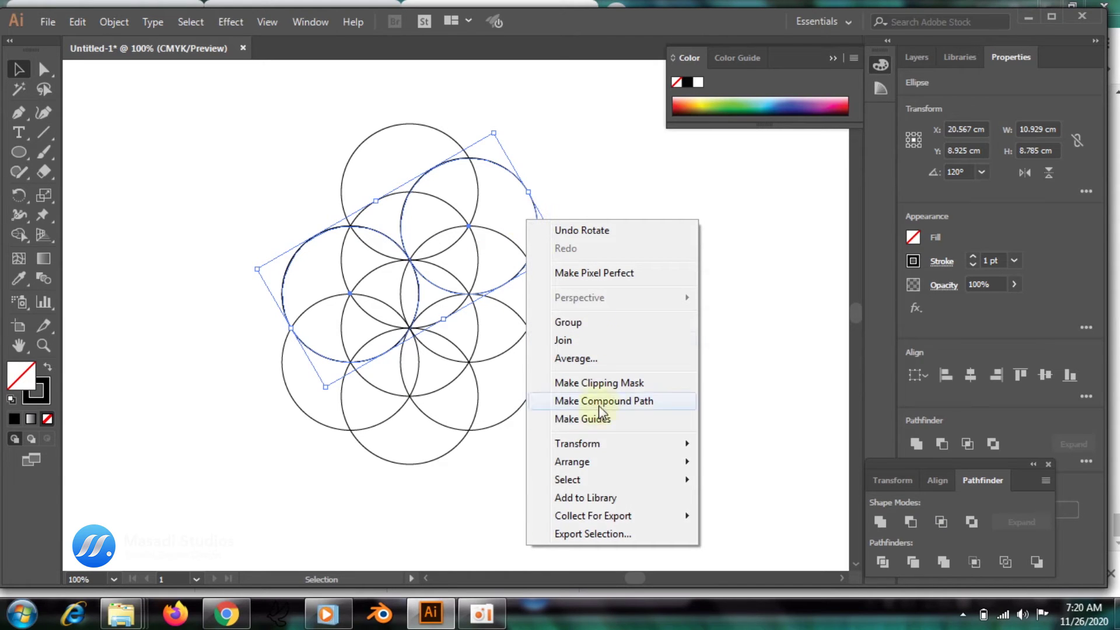
pyautogui.moveTo(600, 444)
pyautogui.click(739, 486)
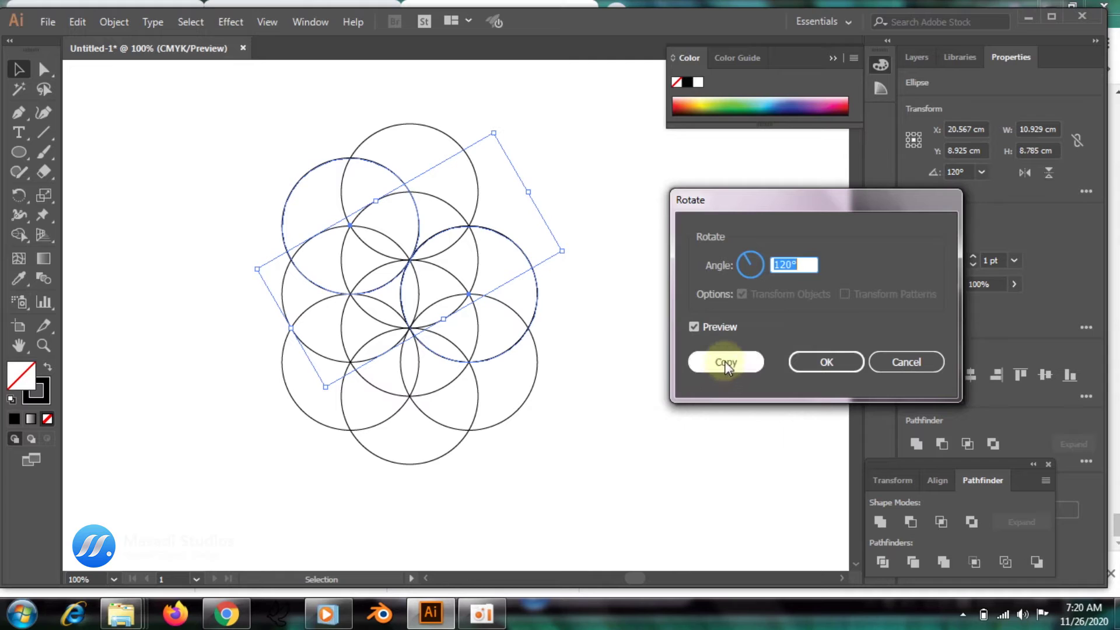
pyautogui.click(725, 363)
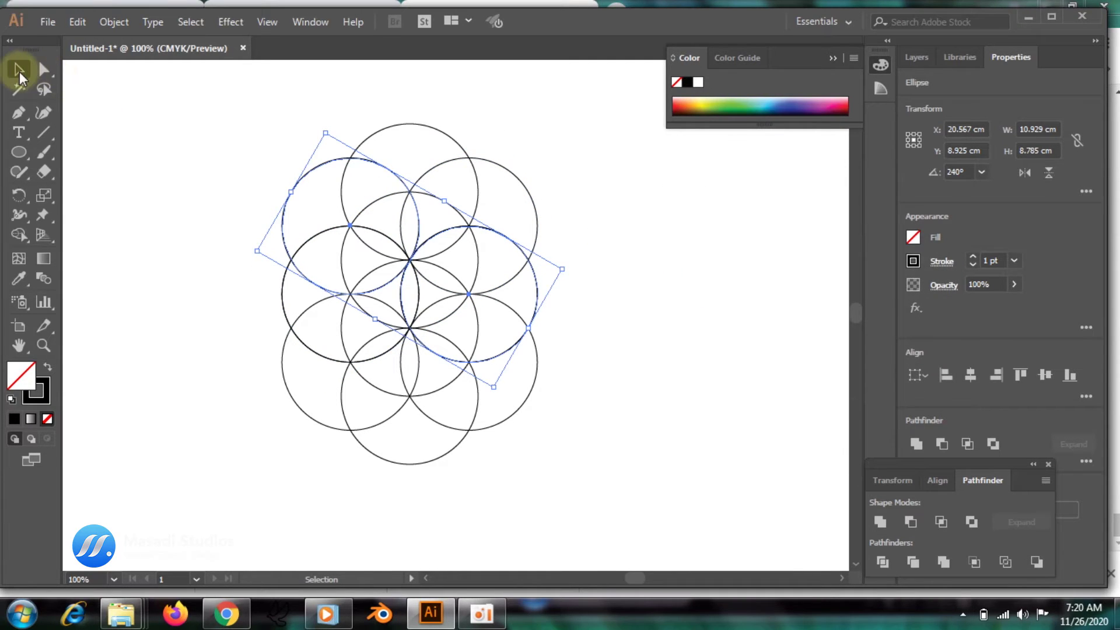
pyautogui.click(663, 193)
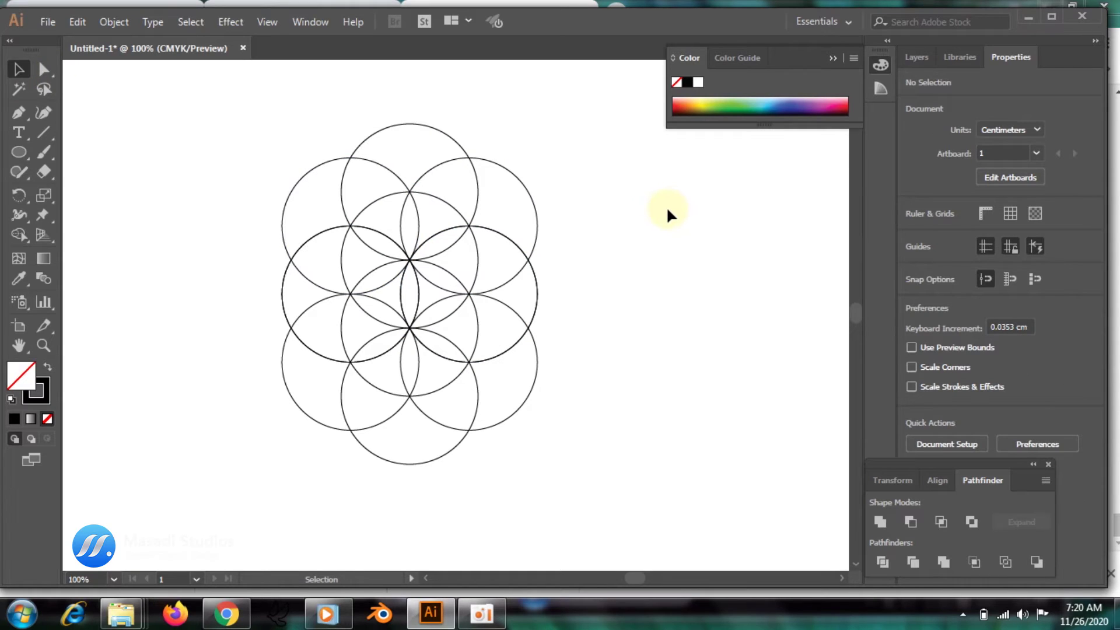
# Copy the lowest circle of the pattern and paste the duplicate in front
pyautogui.click(449, 452)
pyautogui.hotkey('ctrl', 'c')
pyautogui.moveTo(620, 402); pyautogui.dragTo(635, 320)
pyautogui.hotkey('ctrl', 'f')
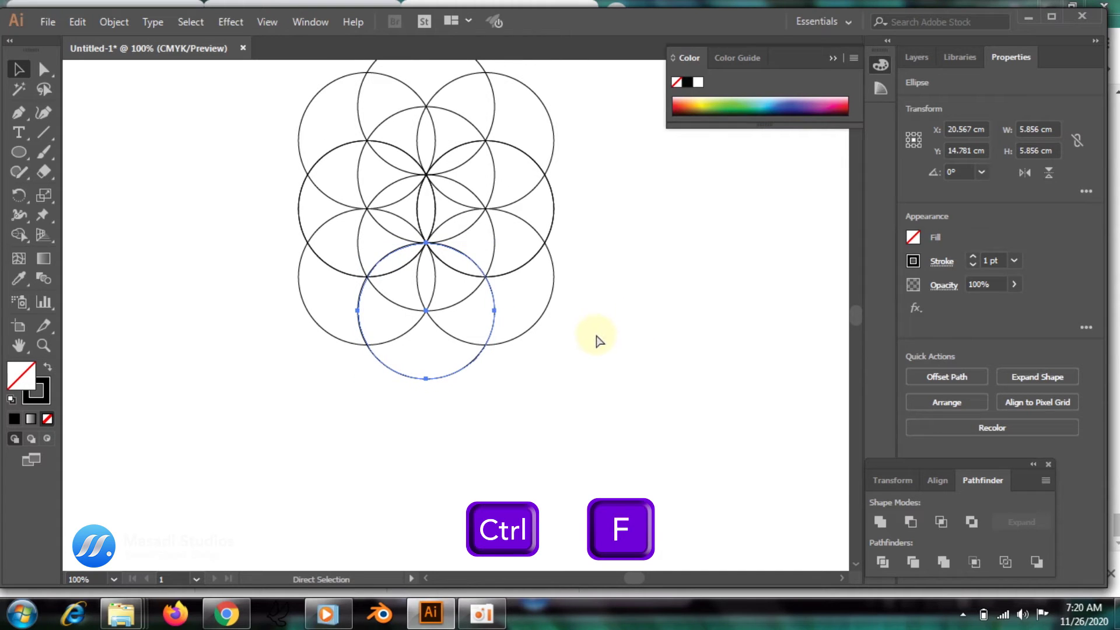
# Move the pasted circle straight down to Y 17.709 cm, so its upper edge passes through the intersection at the original circle's centre
pyautogui.press('Down')
pyautogui.press('Down')
pyautogui.press('Down')
pyautogui.press('Down')
pyautogui.press('Down')
pyautogui.press('Down')
pyautogui.press('Down')
pyautogui.press('Down')
pyautogui.press('Down')
pyautogui.press('Down')
pyautogui.press('Down')
pyautogui.press('Down')
pyautogui.press('Down')
pyautogui.press('Down')
pyautogui.press('Down')
pyautogui.press('Down')
pyautogui.press('Down')
pyautogui.press('Down')
pyautogui.press('Down')
pyautogui.press('Down')
pyautogui.press('Down')
pyautogui.press('Down')
pyautogui.press('Down')
pyautogui.hotkey('ctrl', '=')
pyautogui.hotkey('ctrl', '=')
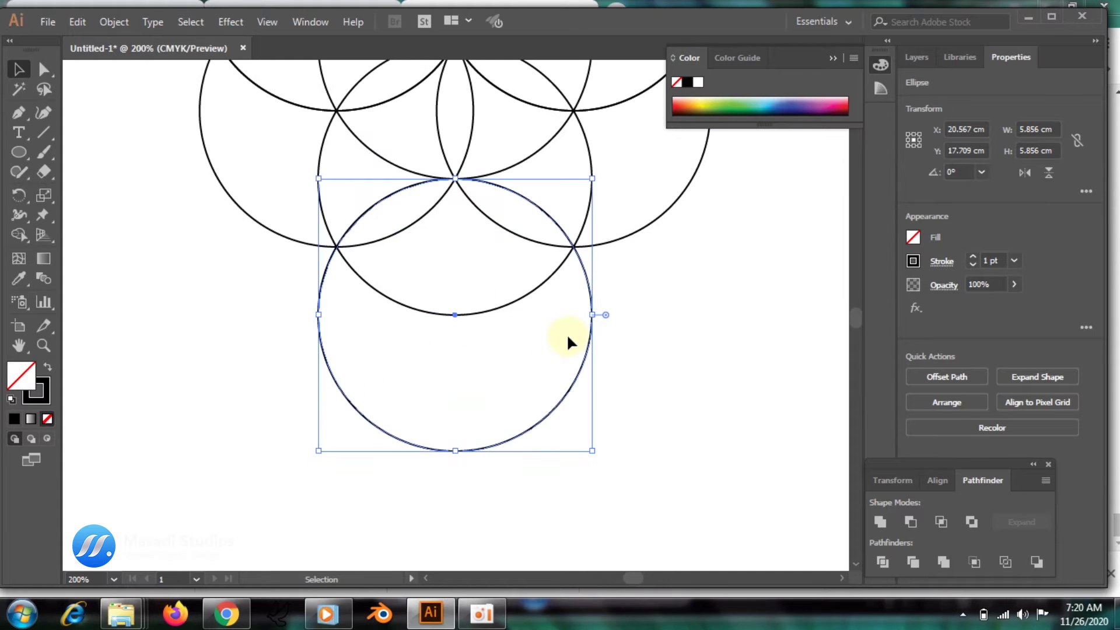
pyautogui.press('Down')
pyautogui.press('Down')
pyautogui.press('Down')
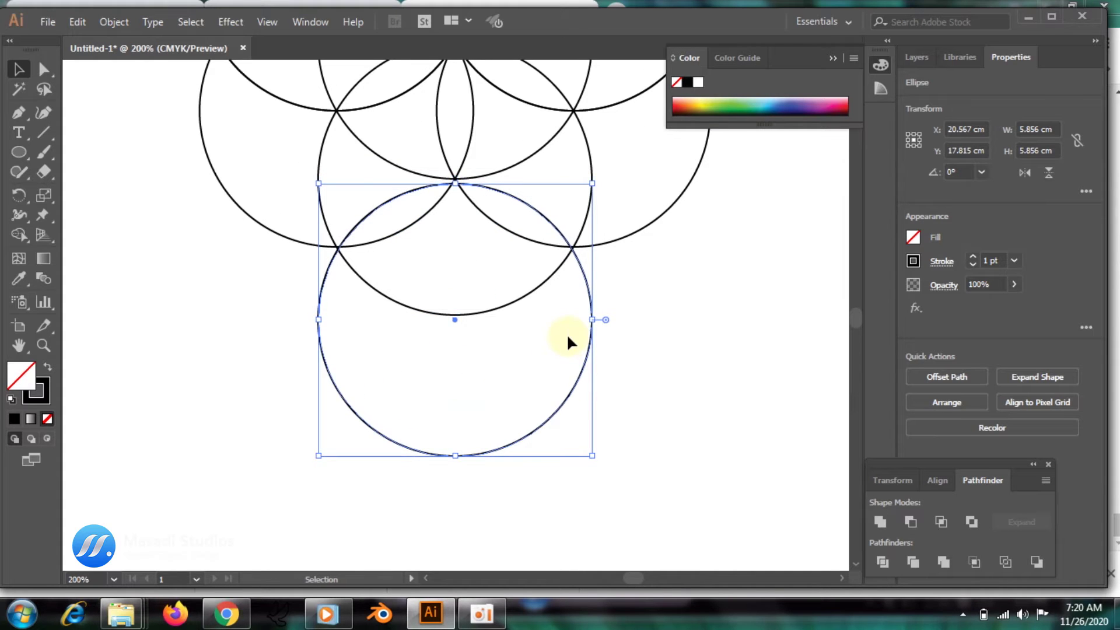
pyautogui.press('Up')
pyautogui.press('a')
pyautogui.hotkey('ctrl', '=')
pyautogui.hotkey('ctrl', '=')
pyautogui.hotkey('ctrl', '=')
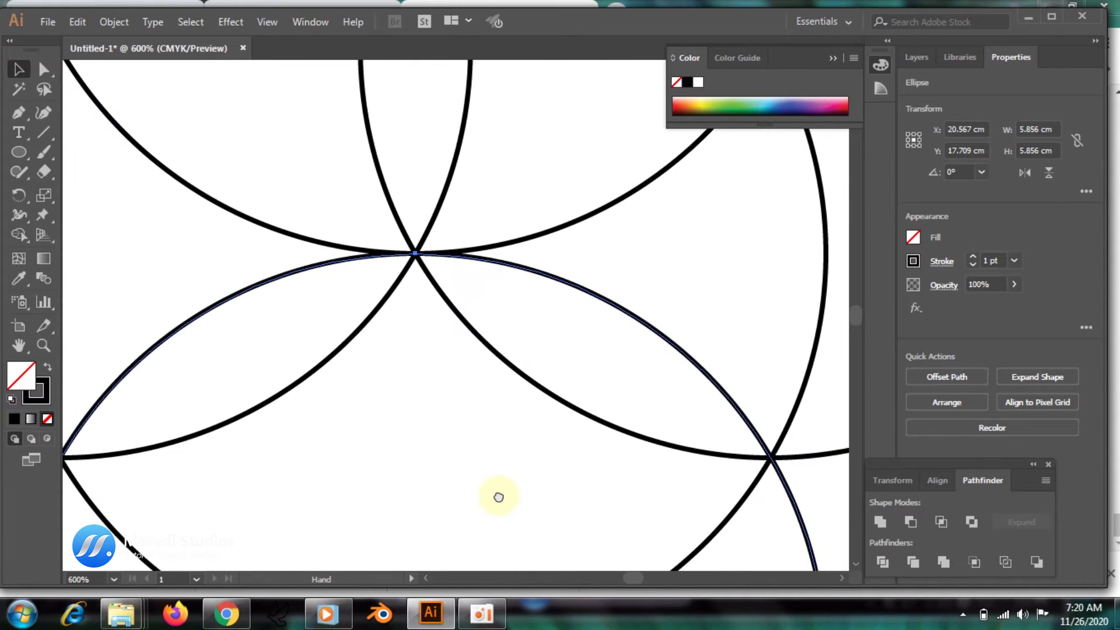
pyautogui.moveTo(512, 457); pyautogui.dragTo(509, 222)
# Rotate a copy of the lowered circle and the central circle by 120° and repeat the transformation to complete the bottom ring
pyautogui.hotkey('ctrl', '-')
pyautogui.hotkey('ctrl', '-')
pyautogui.hotkey('ctrl', '-')
pyautogui.hotkey('ctrl', '-')
pyautogui.hotkey('ctrl', '-')
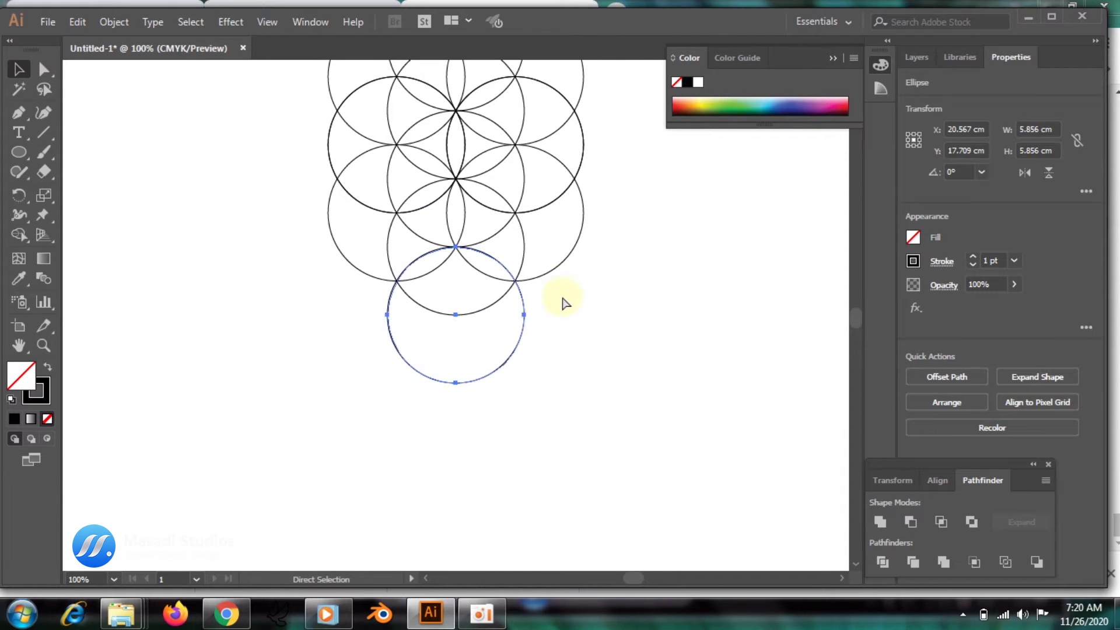
pyautogui.keyDown('shift'); pyautogui.click(523, 169); pyautogui.keyUp('shift')
pyautogui.rightClick(509, 176)
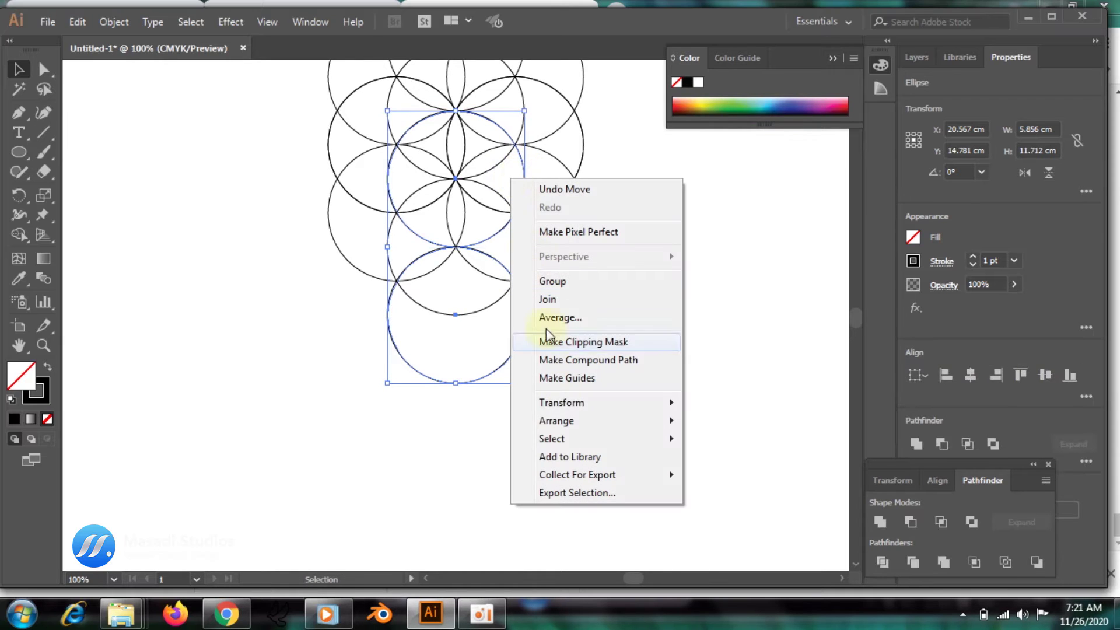
pyautogui.moveTo(575, 403)
pyautogui.click(723, 445)
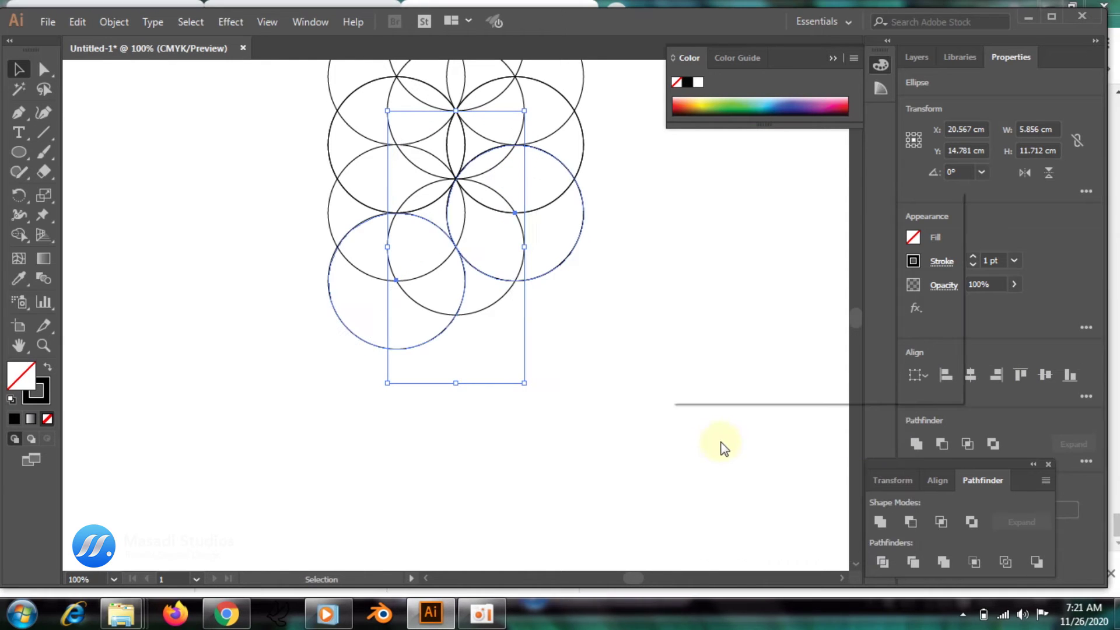
pyautogui.click(726, 363)
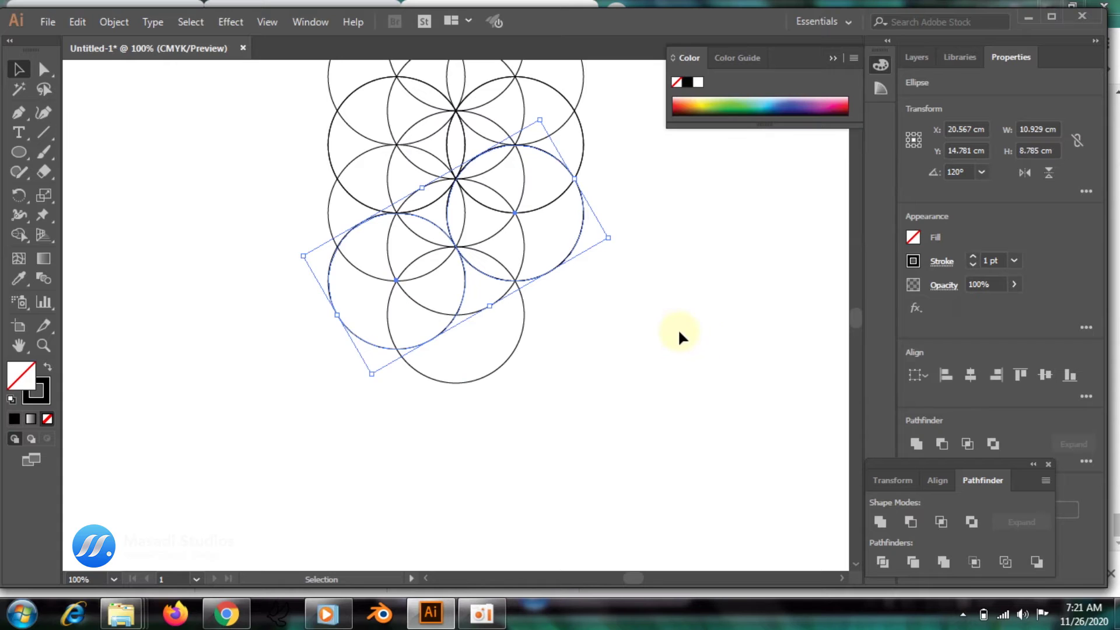
pyautogui.hotkey('ctrl', 'd')
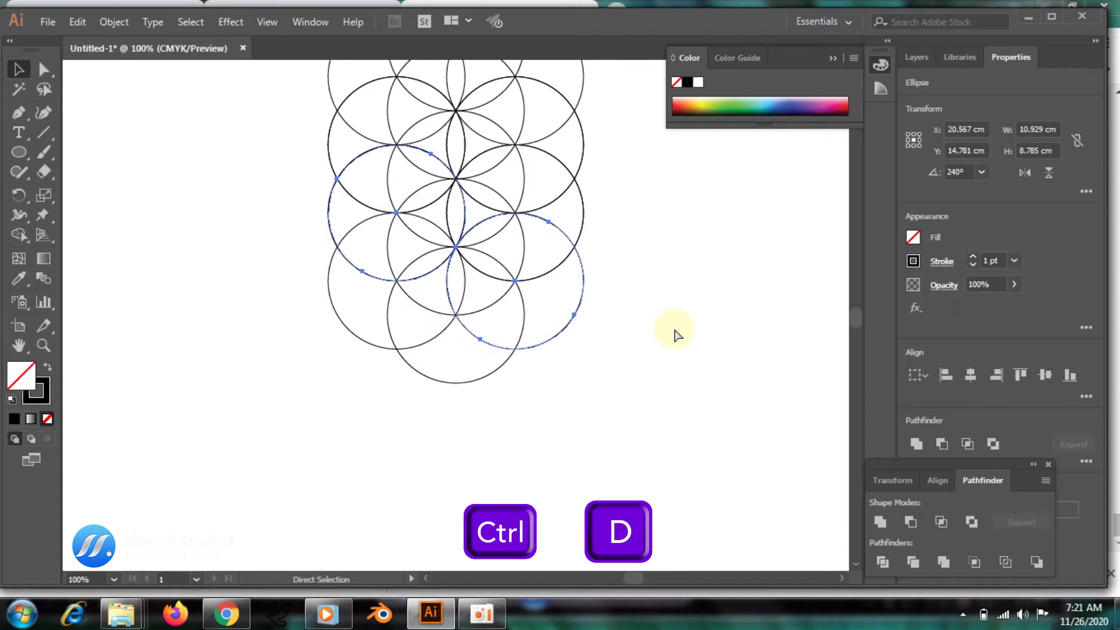
pyautogui.hotkey('ctrl', '-')
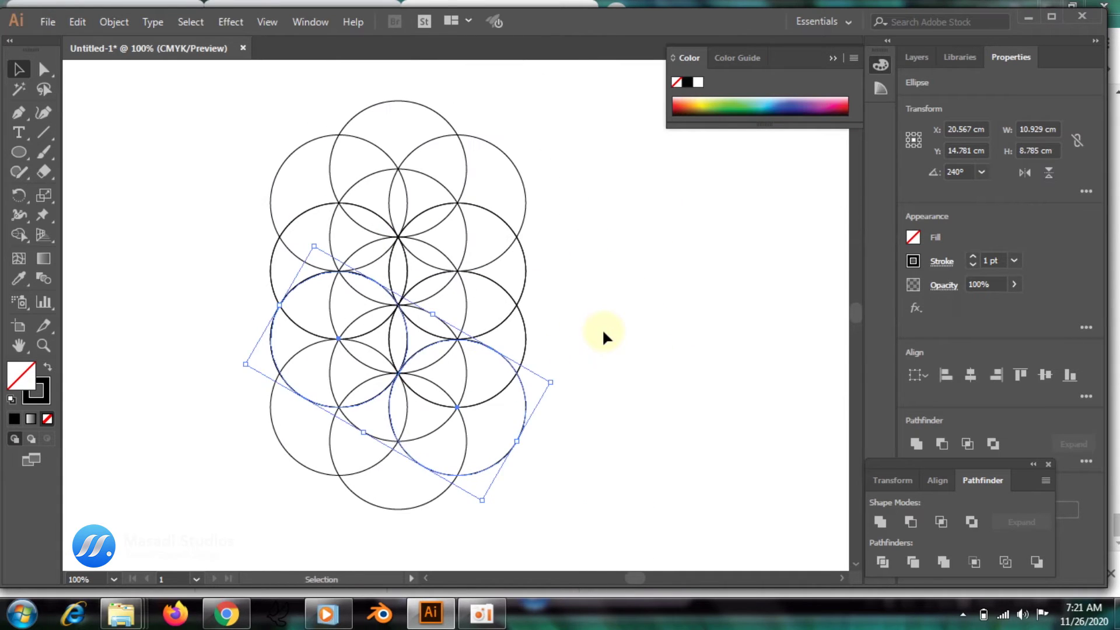
# Rotate a copy of the first and third circles of the left column by 120° and repeat the transformation once
pyautogui.press('a')
pyautogui.hotkey('ctrl', '-')
pyautogui.press('v')
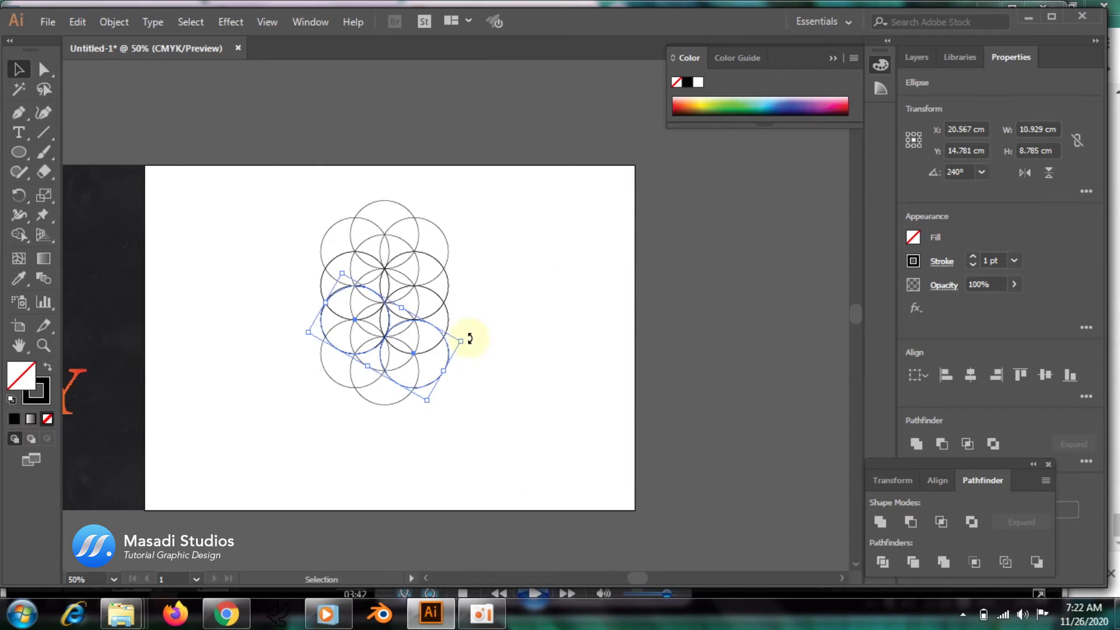
pyautogui.hotkey('ctrl', '+')
pyautogui.hotkey('ctrl', '+')
pyautogui.hotkey('ctrl', '+')
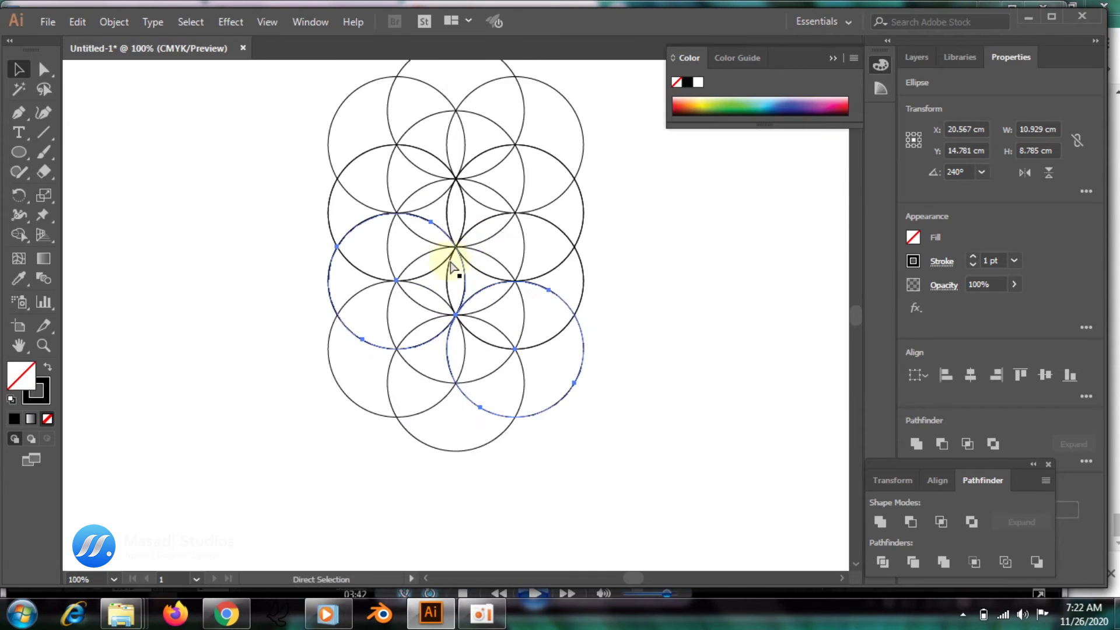
pyautogui.press('space')
pyautogui.moveTo(493, 140); pyautogui.dragTo(430, 310)
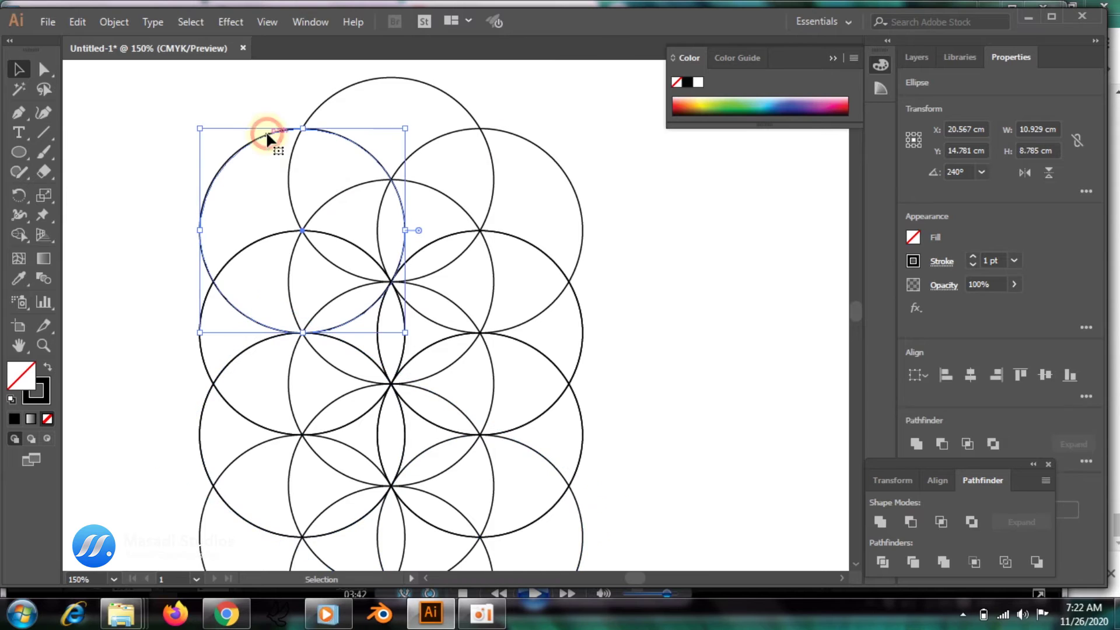
pyautogui.click(266, 130)
pyautogui.keyDown('shift'); pyautogui.click(201, 418); pyautogui.keyUp('shift')
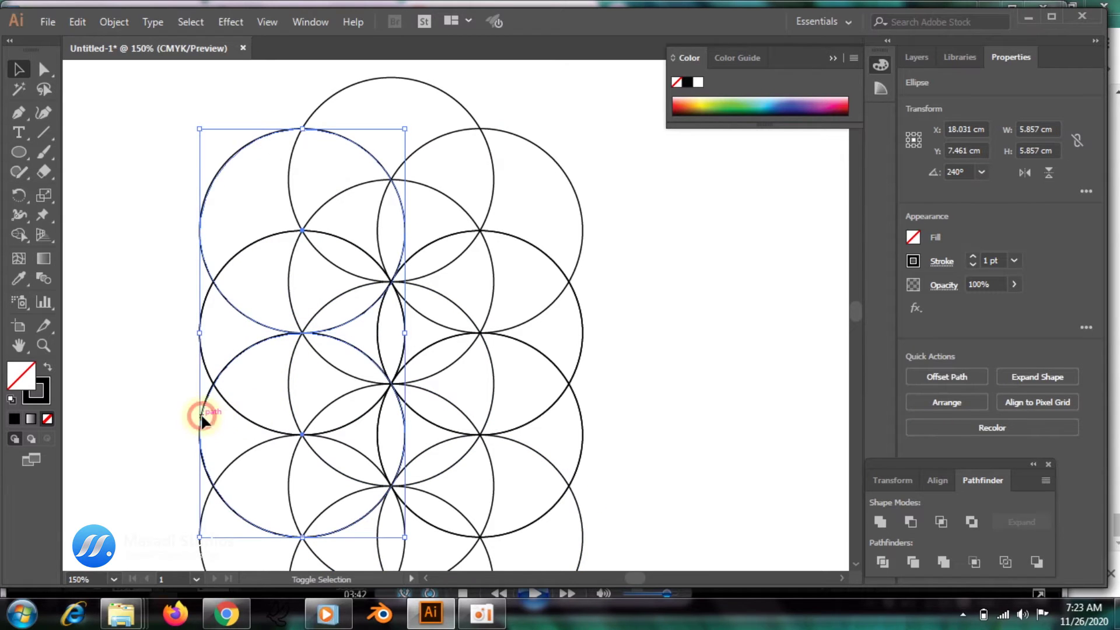
pyautogui.hotkey('ctrl', '-')
pyautogui.hotkey('ctrl', '-')
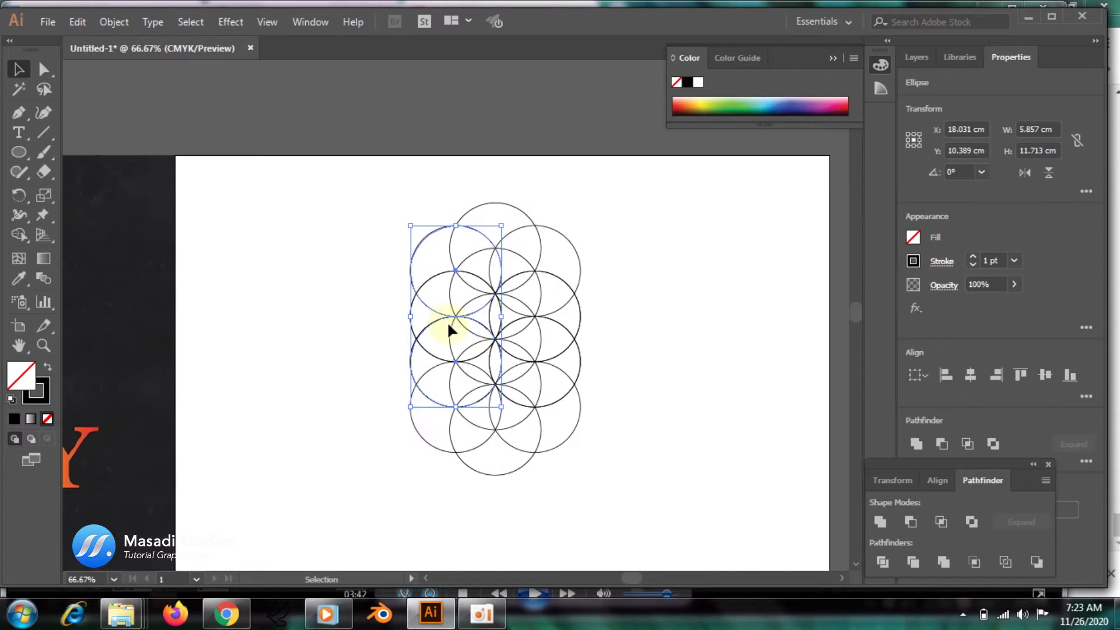
pyautogui.press('space')
pyautogui.moveTo(492, 257); pyautogui.dragTo(394, 284)
pyautogui.rightClick(350, 270)
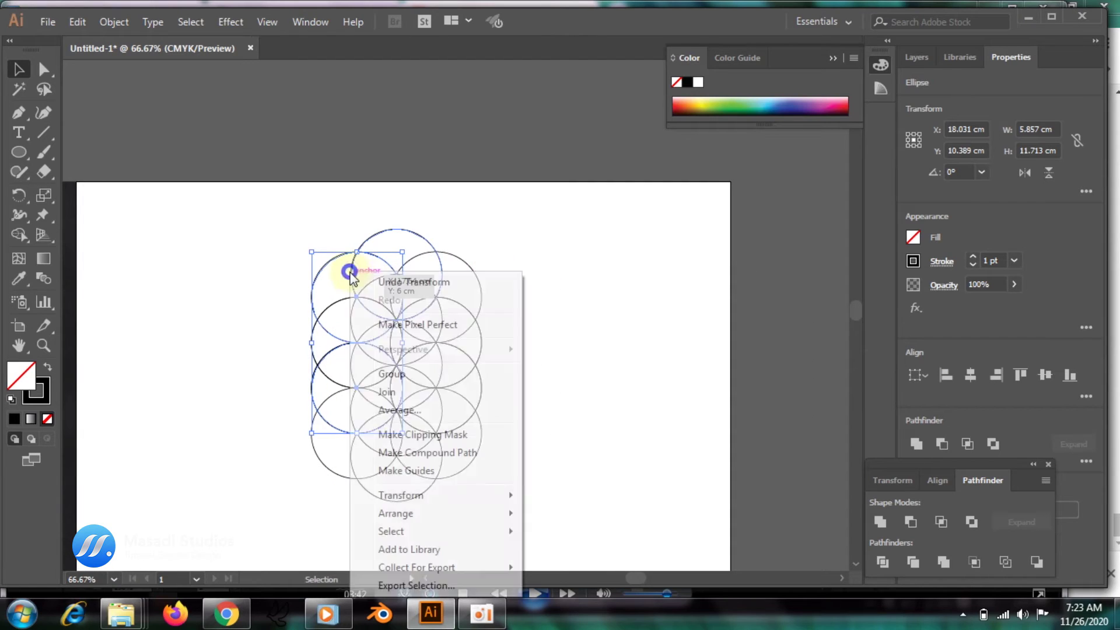
pyautogui.moveTo(444, 495)
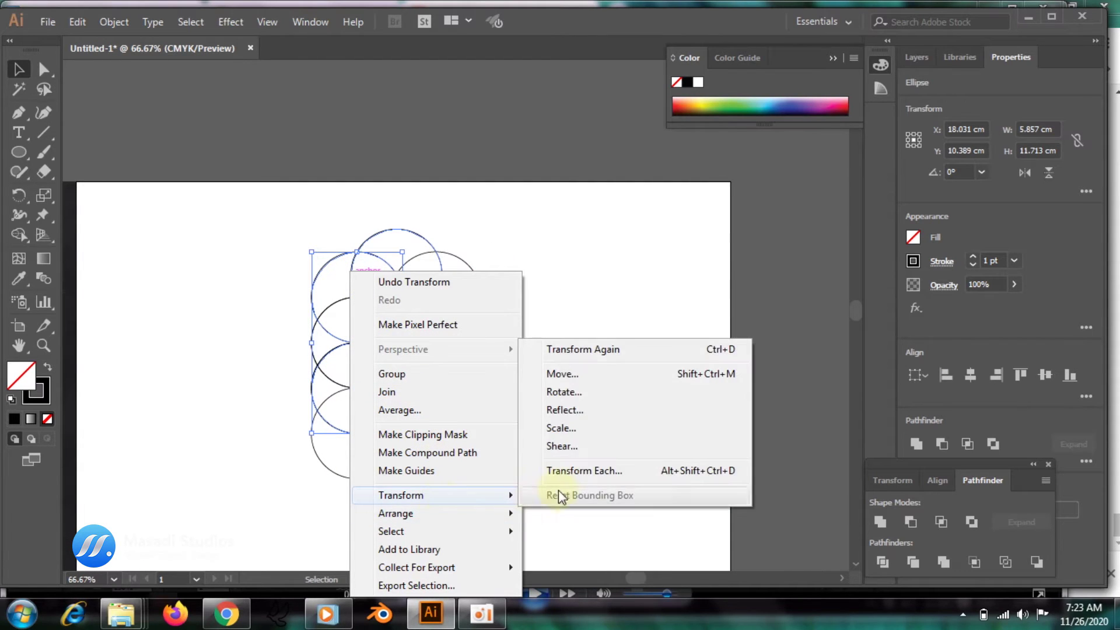
pyautogui.click(562, 317)
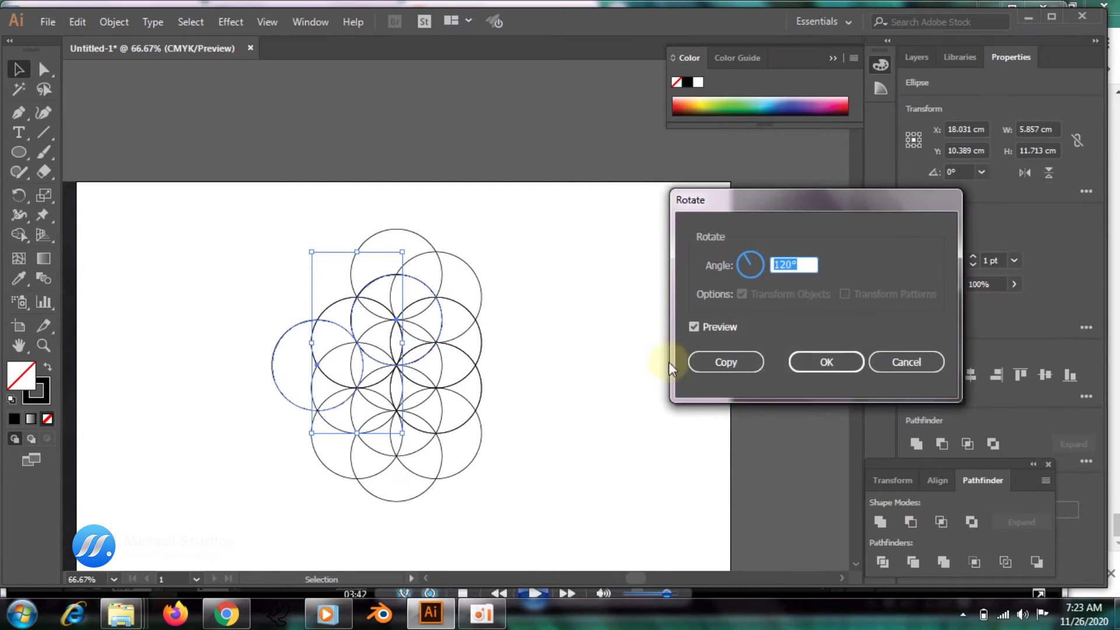
pyautogui.click(714, 362)
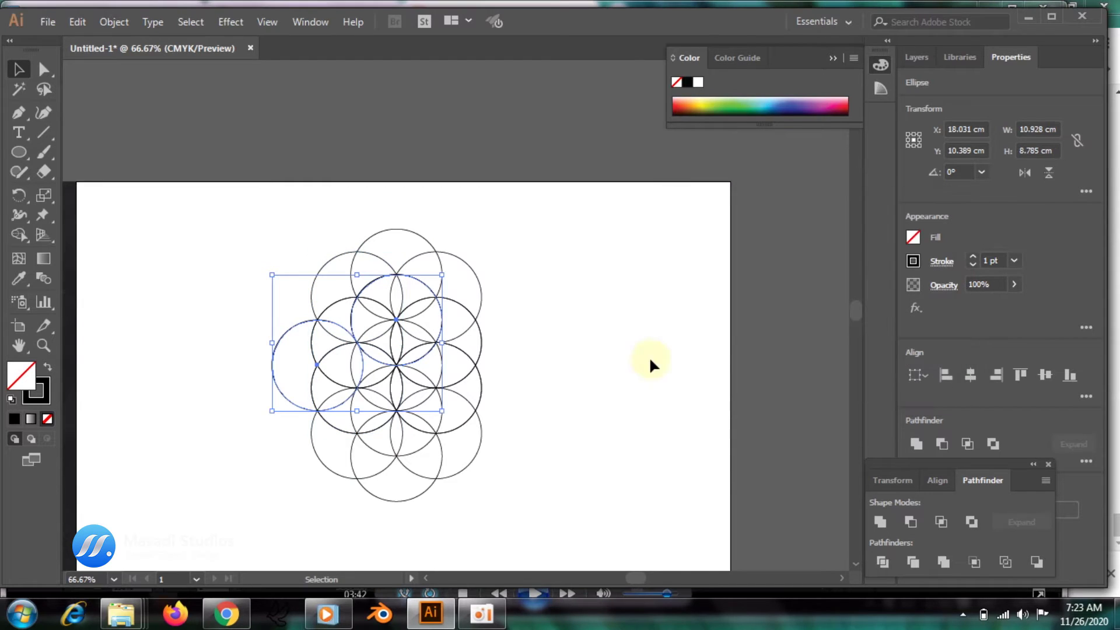
pyautogui.hotkey('ctrl', 'd')
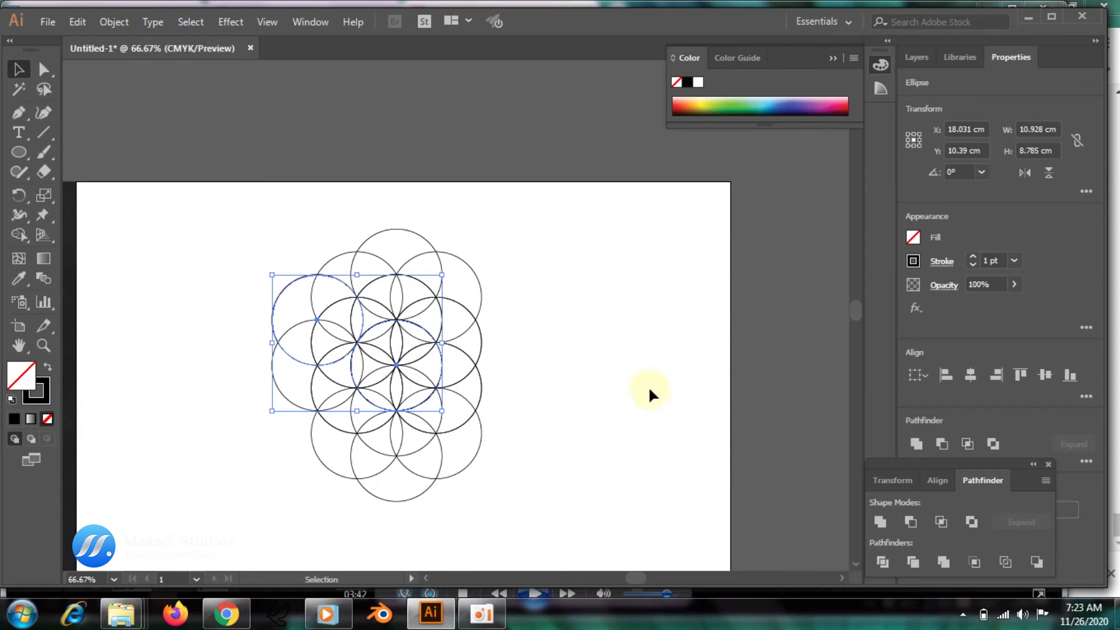
# Rotate a copy of the second and fourth circles of the inner left column by 120° and repeat the transformation once
pyautogui.hotkey('ctrl', '=')
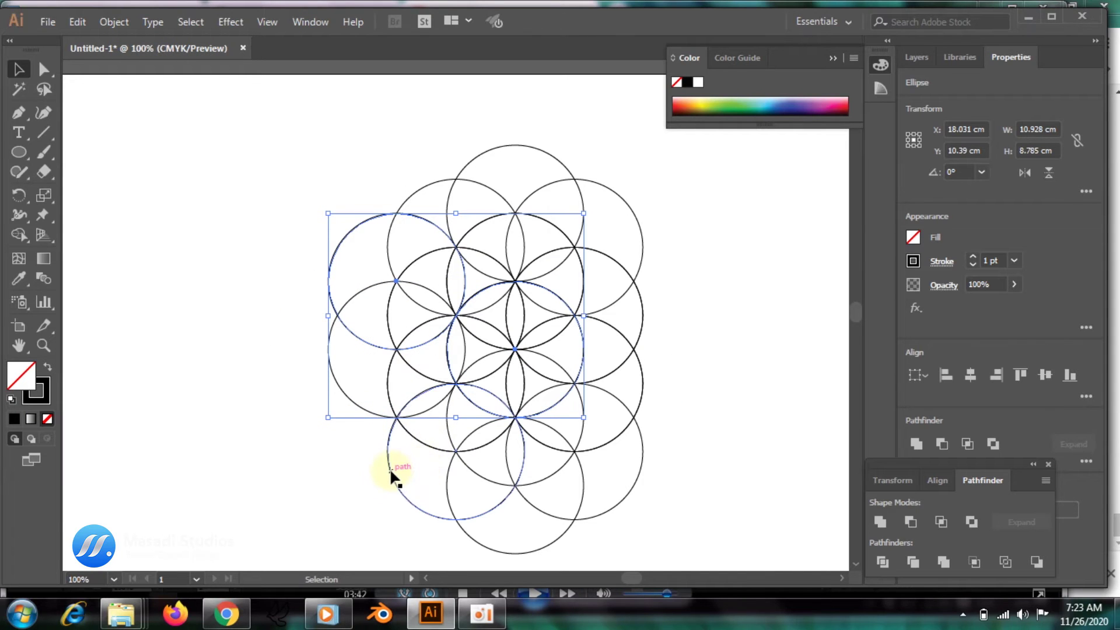
pyautogui.click(390, 467)
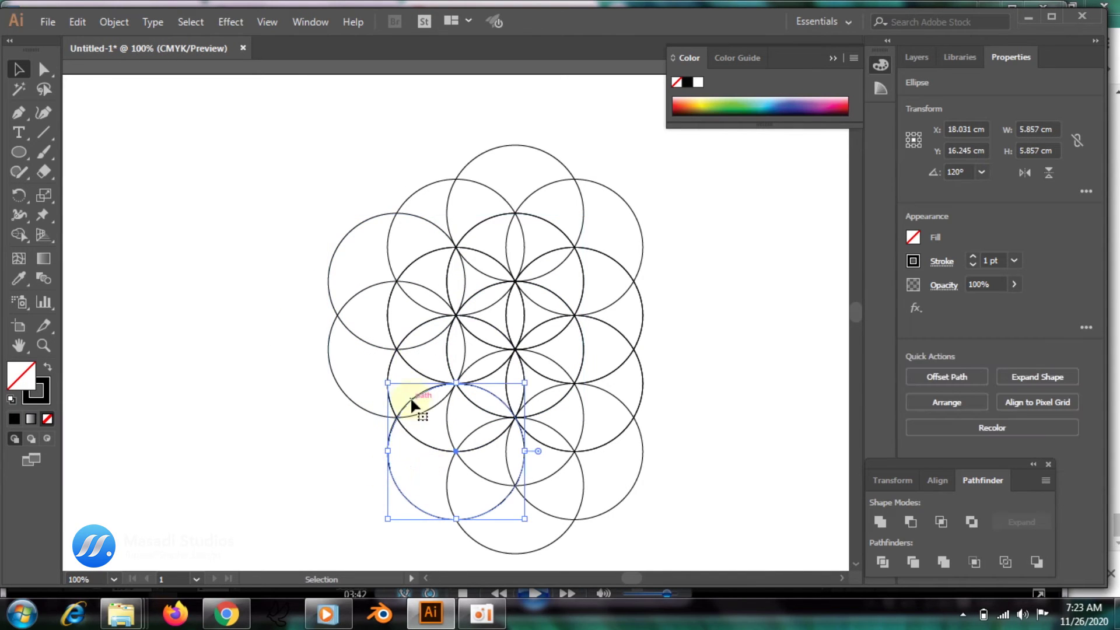
pyautogui.keyDown('shift'); pyautogui.click(387, 323); pyautogui.keyUp('shift')
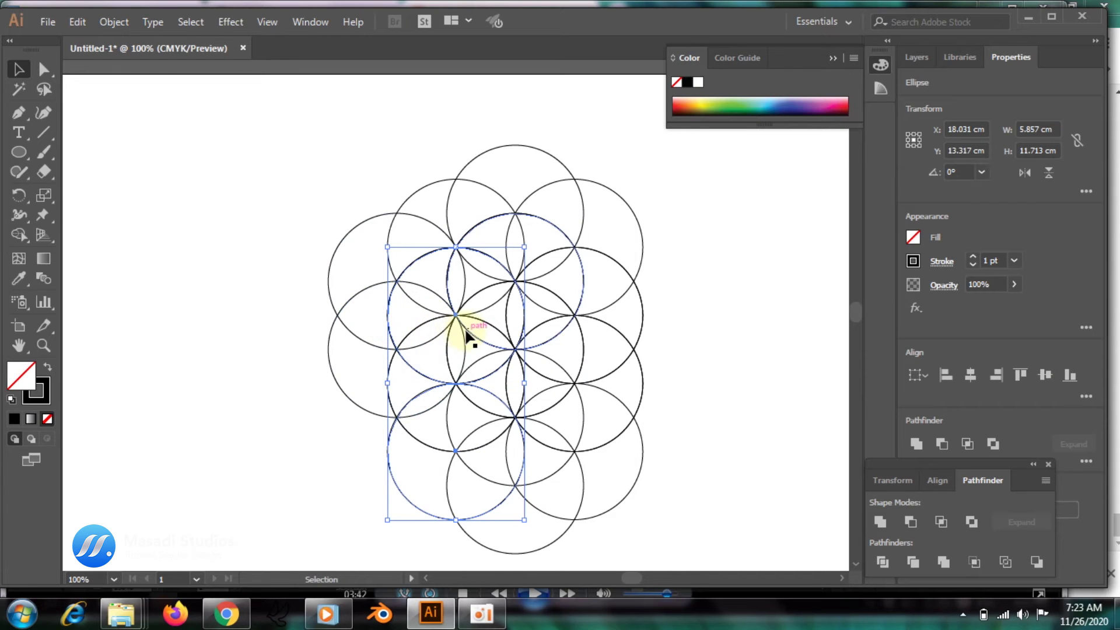
pyautogui.rightClick(475, 304)
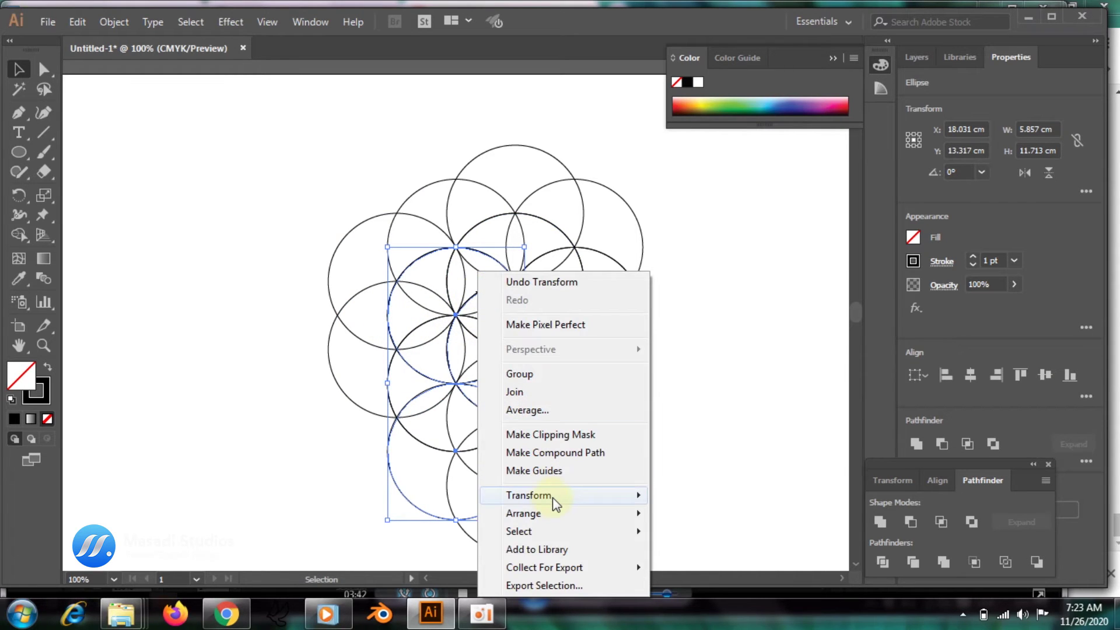
pyautogui.moveTo(616, 503)
pyautogui.click(707, 391)
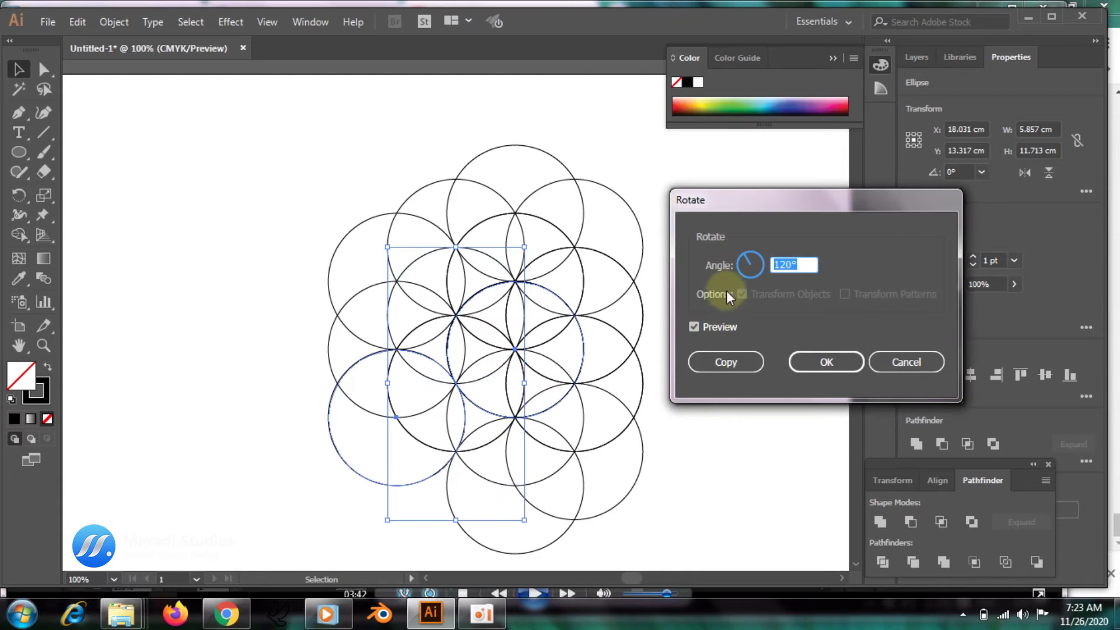
pyautogui.click(722, 367)
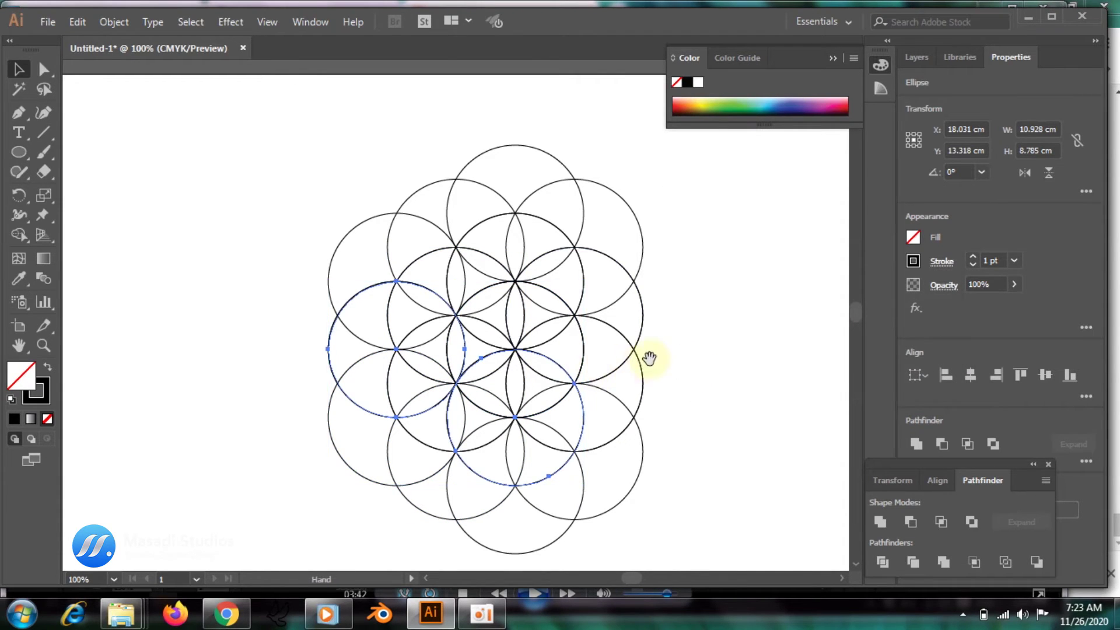
# Rotate a copy of the first and third circles of the right column by 120° and repeat the transformation once
pyautogui.moveTo(645, 357); pyautogui.dragTo(480, 317)
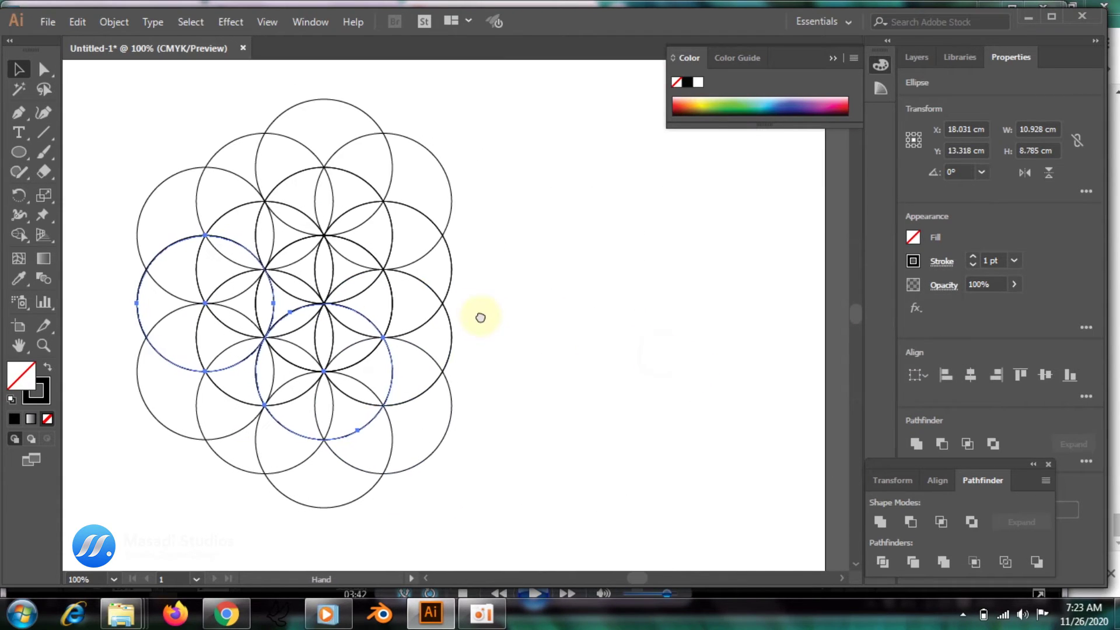
pyautogui.click(452, 206)
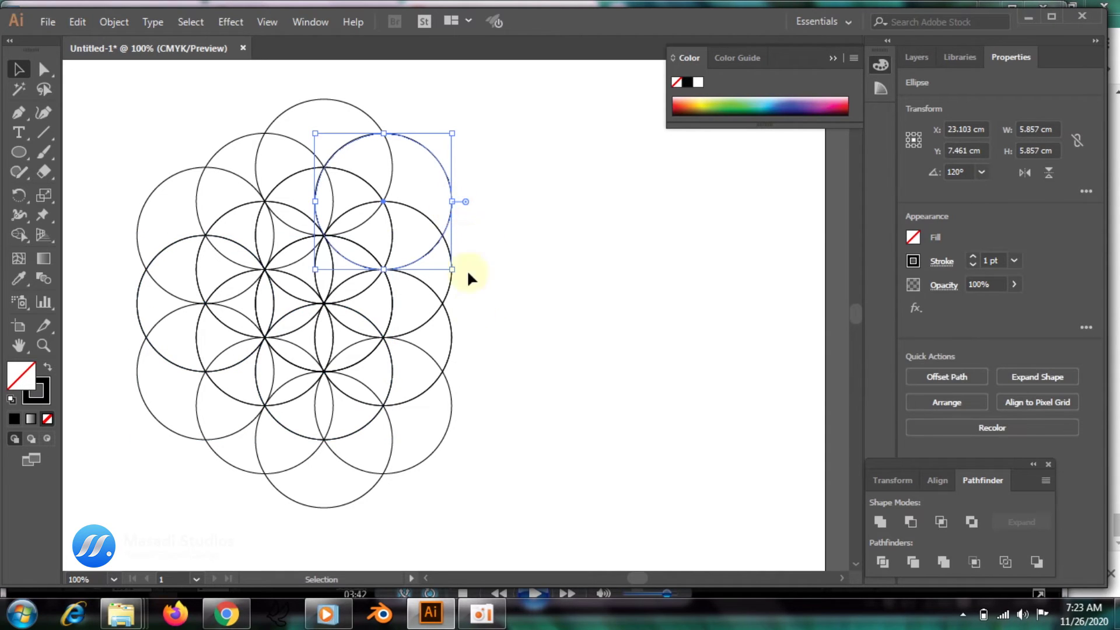
pyautogui.keyDown('shift'); pyautogui.click(447, 324); pyautogui.keyUp('shift')
pyautogui.rightClick(400, 222)
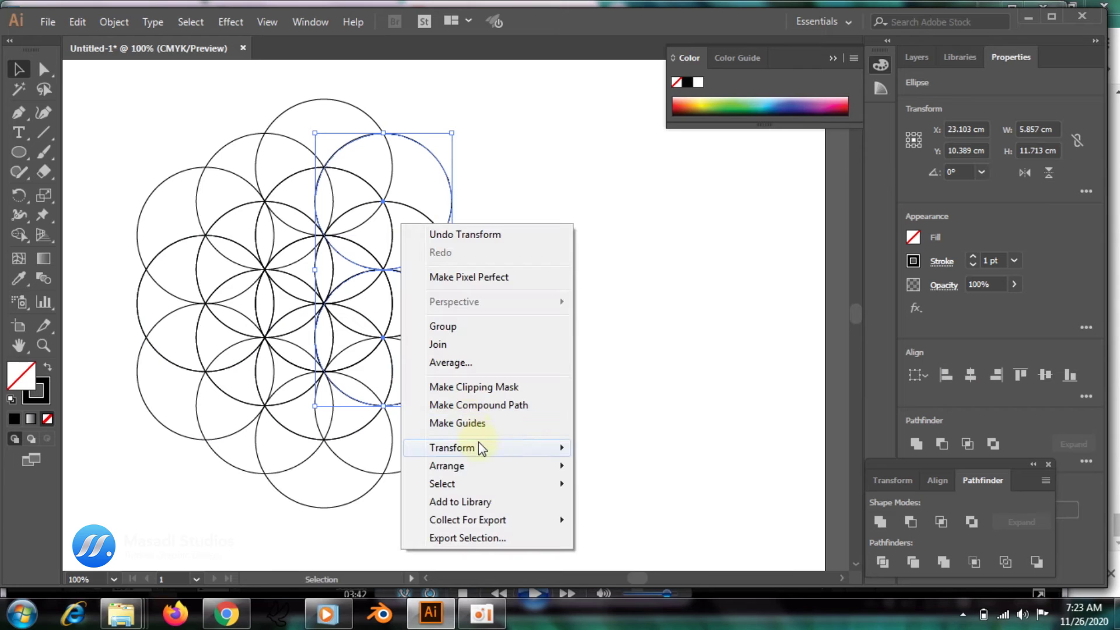
pyautogui.moveTo(478, 442)
pyautogui.click(615, 489)
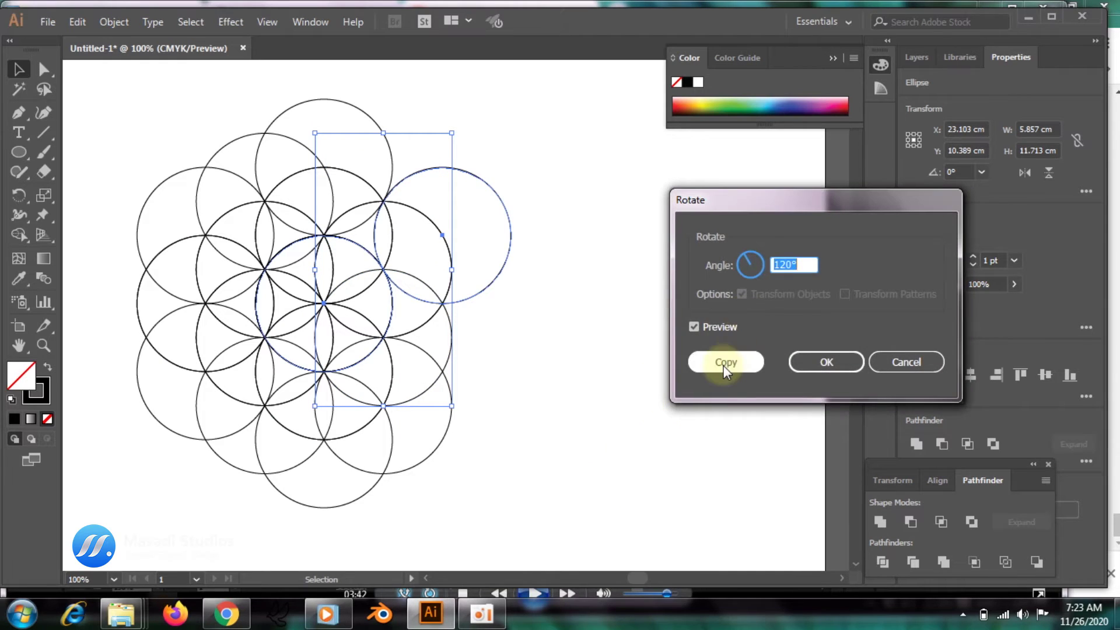
pyautogui.click(723, 364)
pyautogui.hotkey('ctrl', 'd')
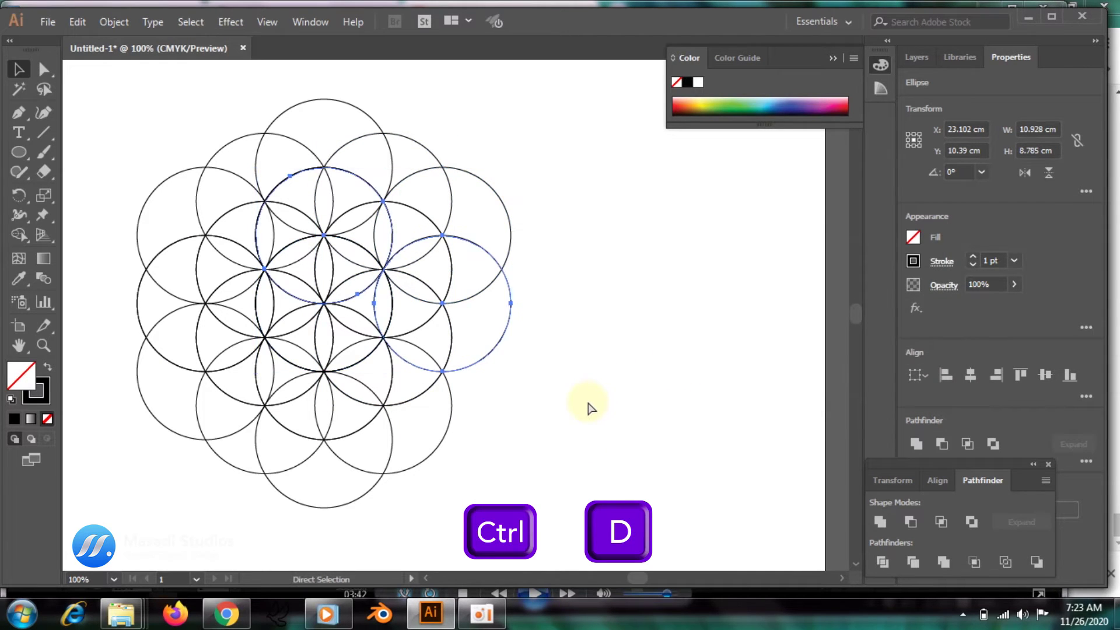
pyautogui.press('v')
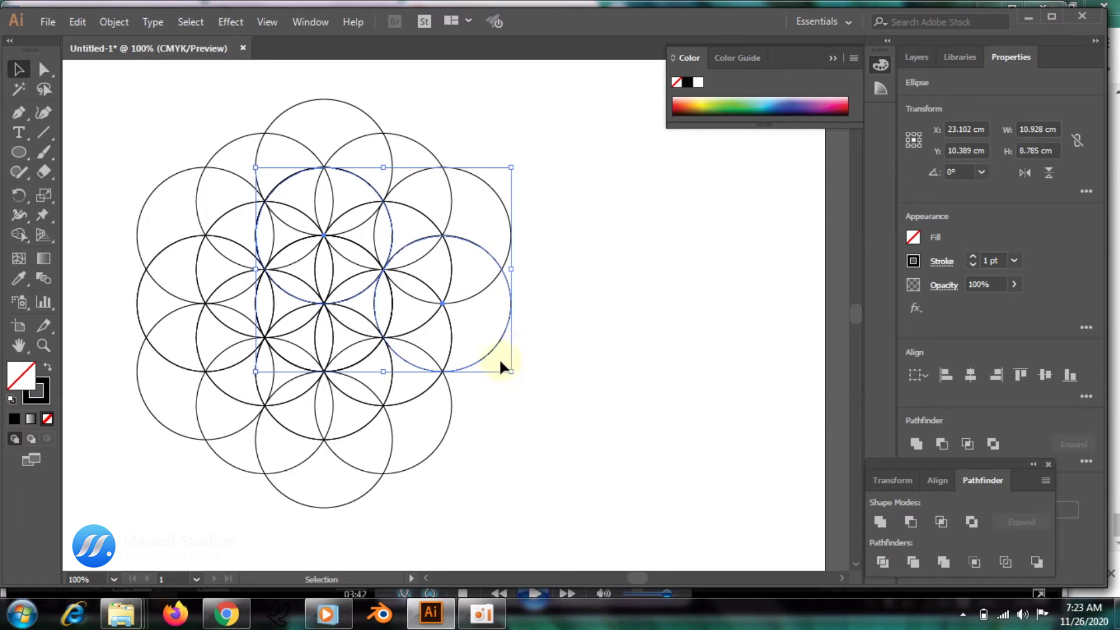
# Rotate a copy of the second and fourth circles of the inner right column by 120° and repeat the transformation once
pyautogui.click(446, 391)
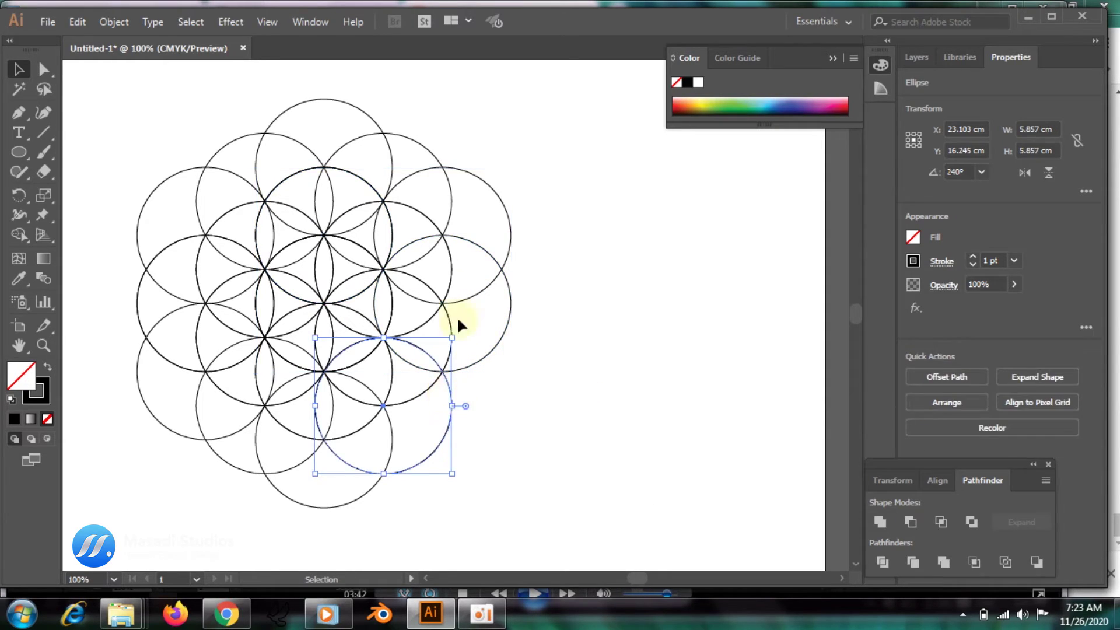
pyautogui.keyDown('shift'); pyautogui.click(451, 261); pyautogui.keyUp('shift')
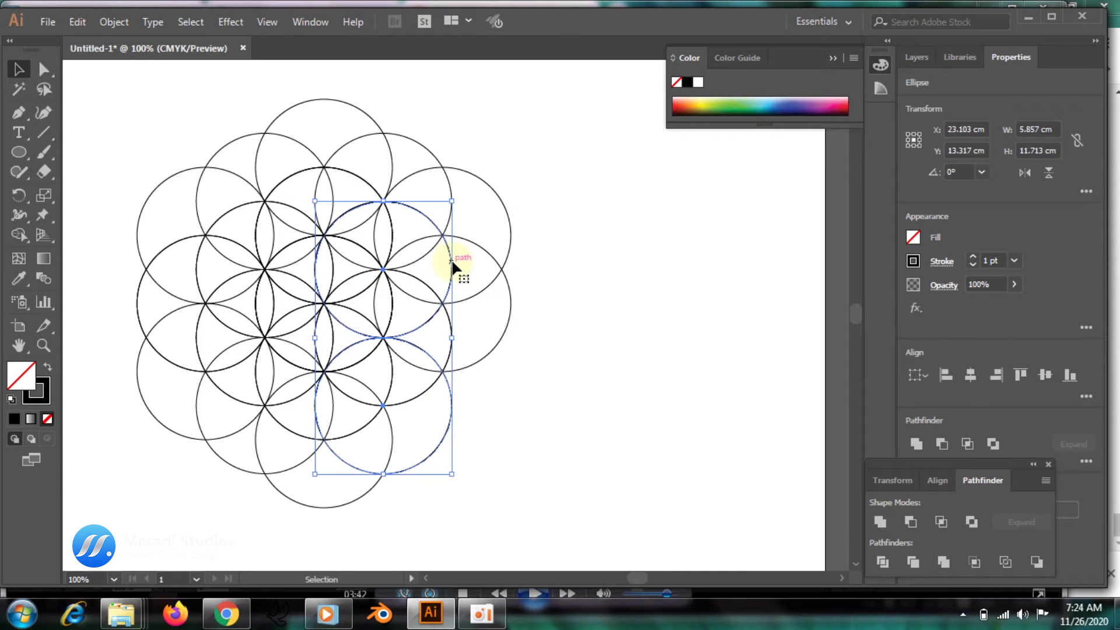
pyautogui.rightClick(452, 262)
pyautogui.moveTo(523, 486)
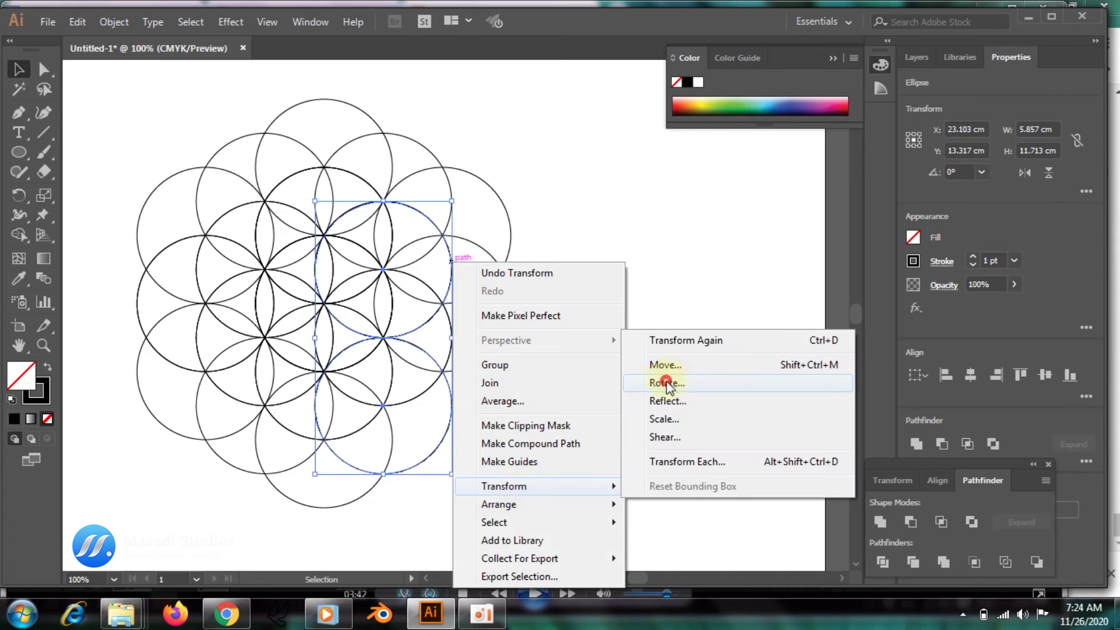
pyautogui.click(674, 384)
pyautogui.click(726, 362)
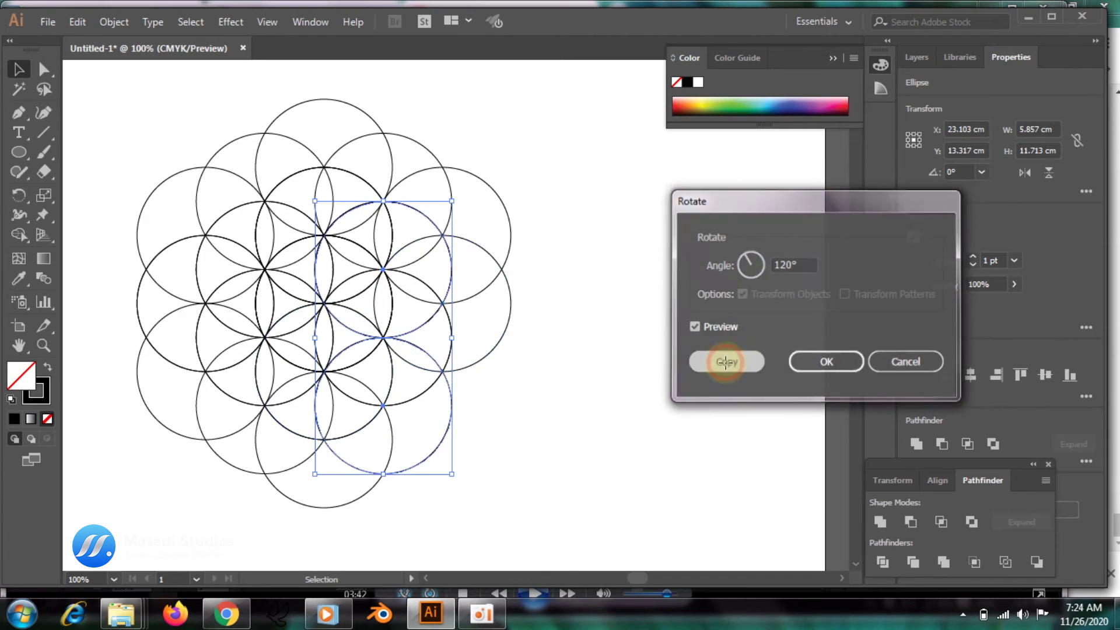
pyautogui.hotkey('ctrl', 'd')
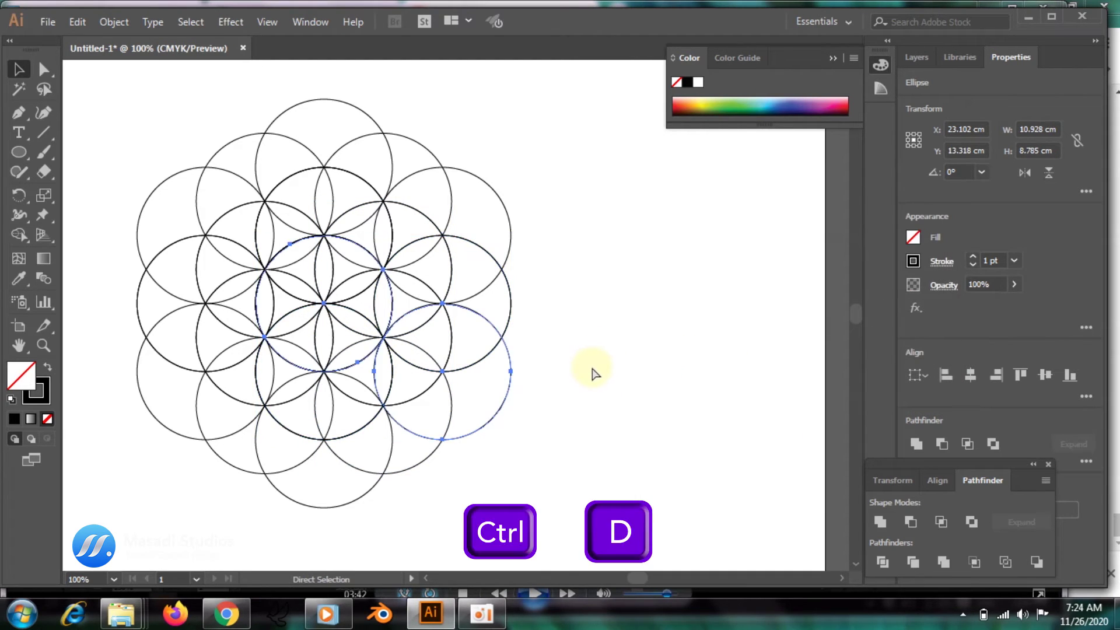
# Select the whole circle pattern, set its stroke weight to 2 pt and deselect it
pyautogui.hotkey('ctrl', '-')
pyautogui.hotkey('ctrl', '-')
pyautogui.hotkey('ctrl', '-')
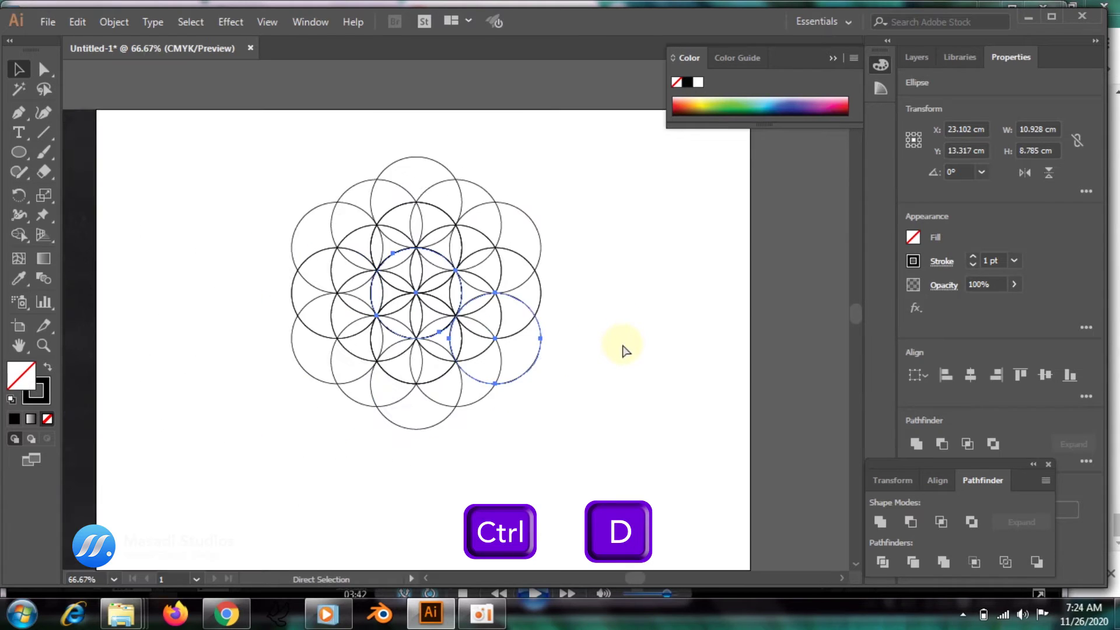
pyautogui.click(565, 353)
pyautogui.moveTo(572, 402); pyautogui.dragTo(359, 234)
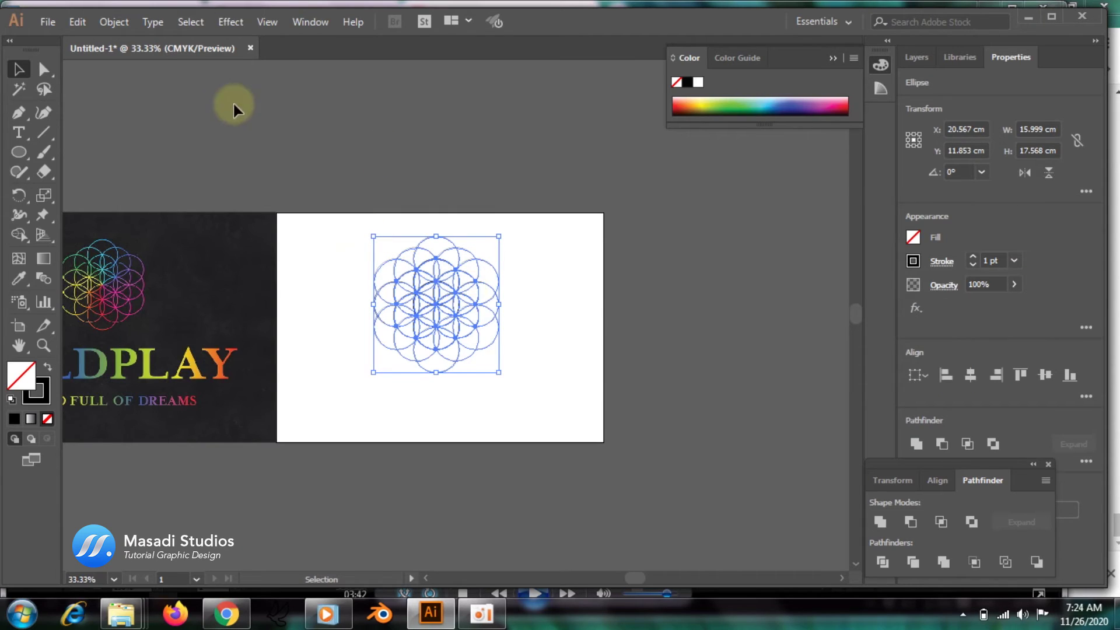
pyautogui.click(43, 392)
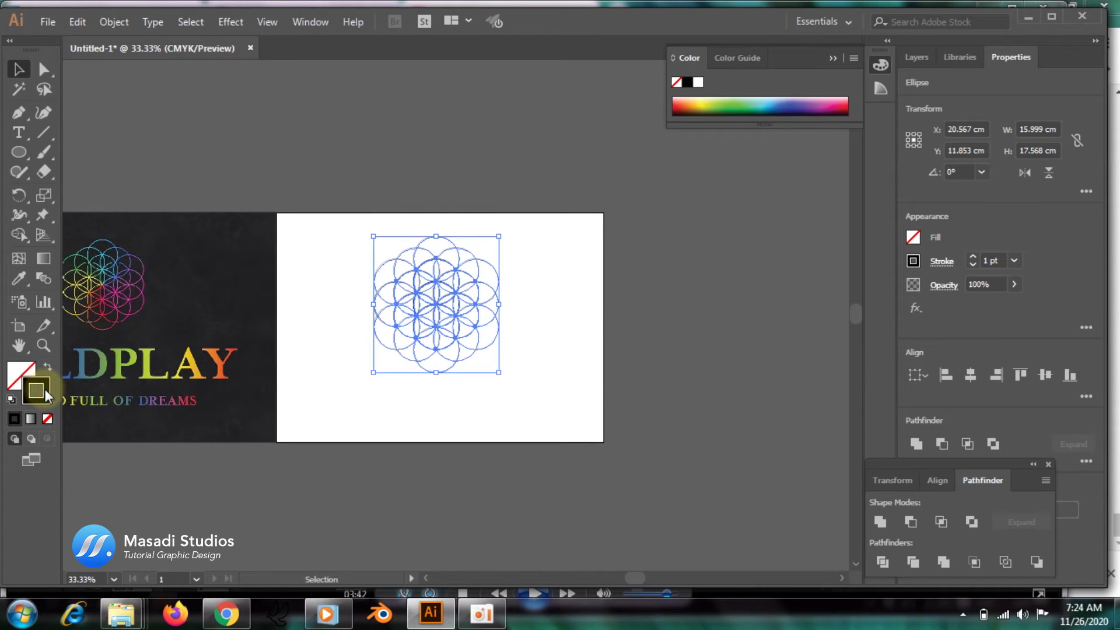
pyautogui.click(1013, 263)
pyautogui.click(1034, 307)
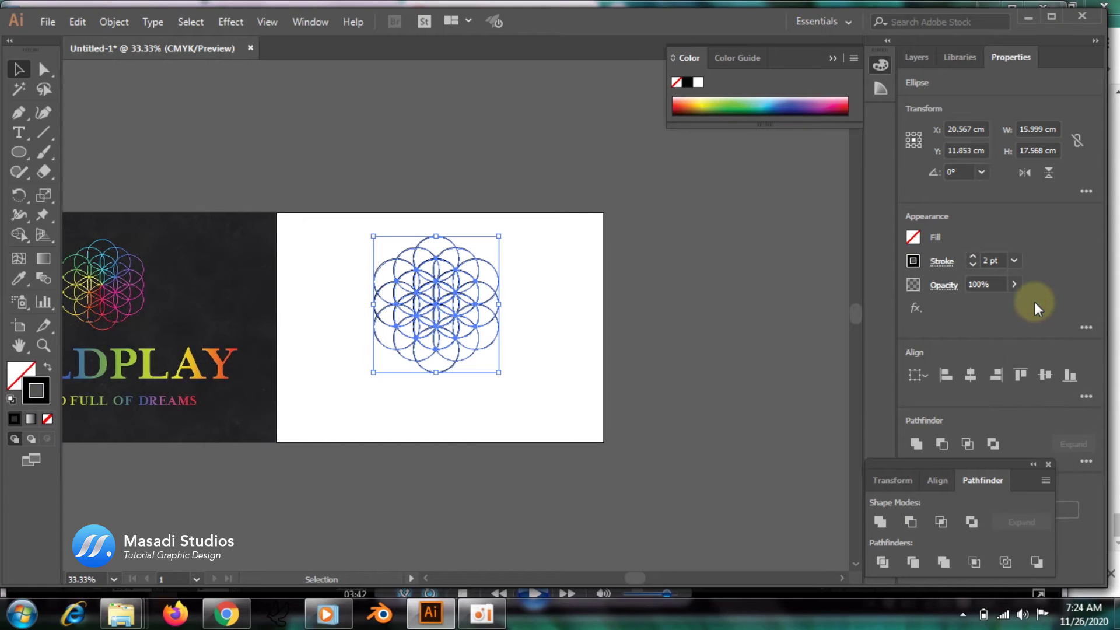
pyautogui.click(575, 274)
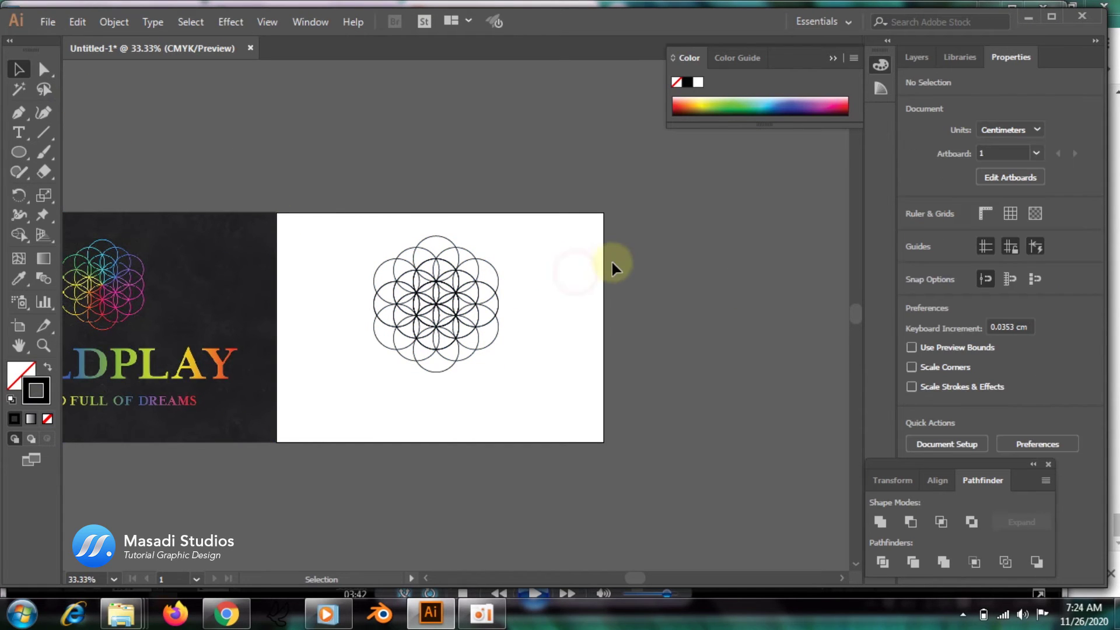
pyautogui.hotkey('ctrl', '+')
pyautogui.hotkey('ctrl', '+')
pyautogui.hotkey('ctrl', '+')
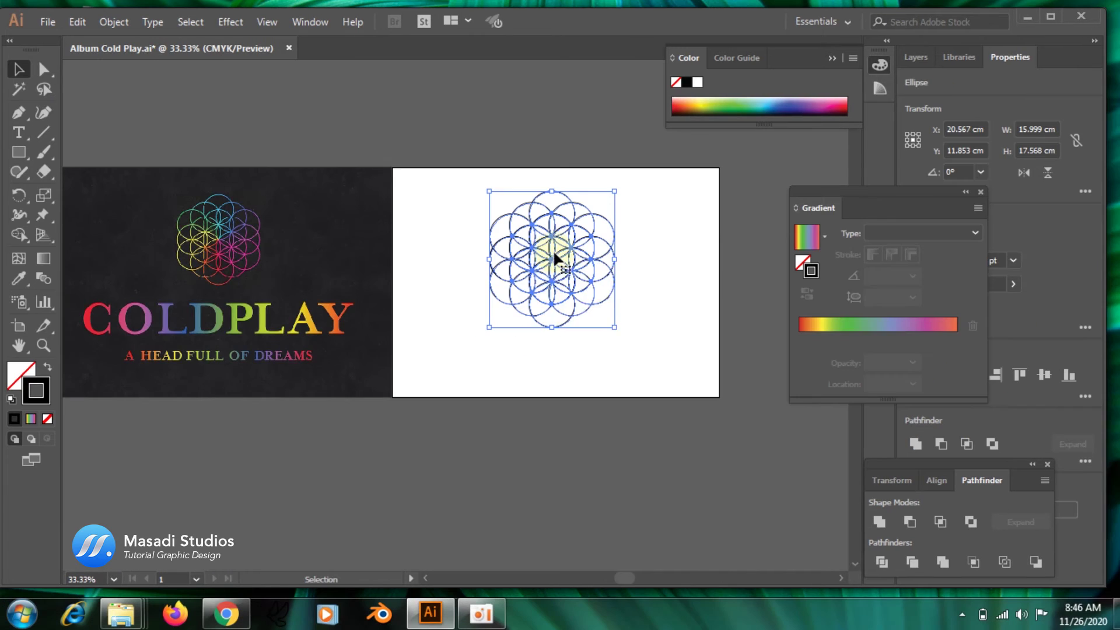
pyautogui.rightClick(553, 251)
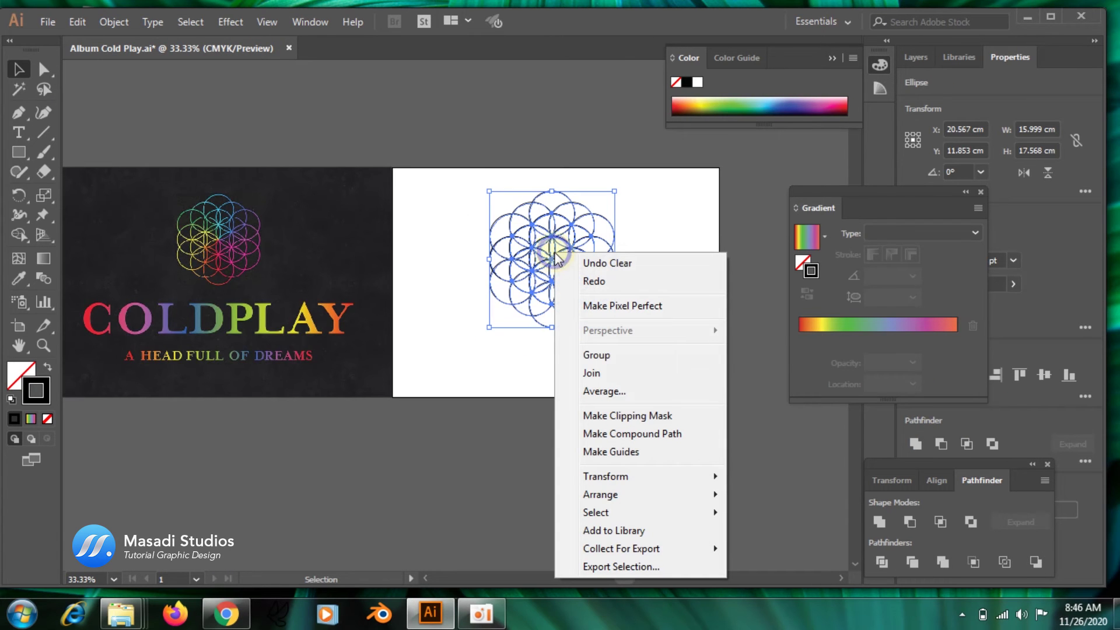
pyautogui.click(637, 568)
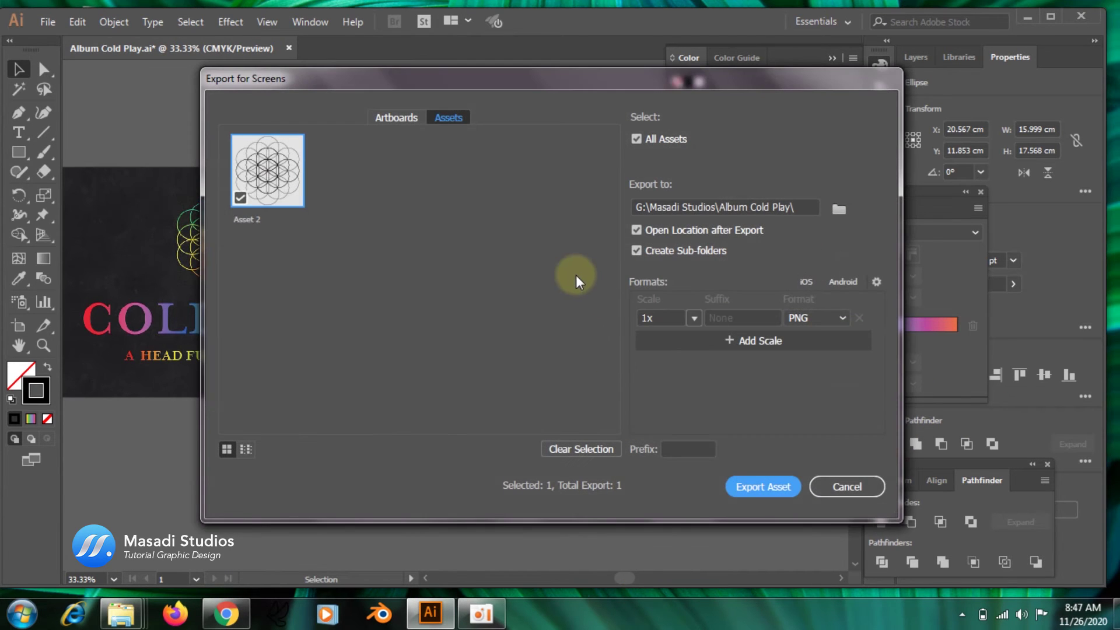
pyautogui.click(839, 208)
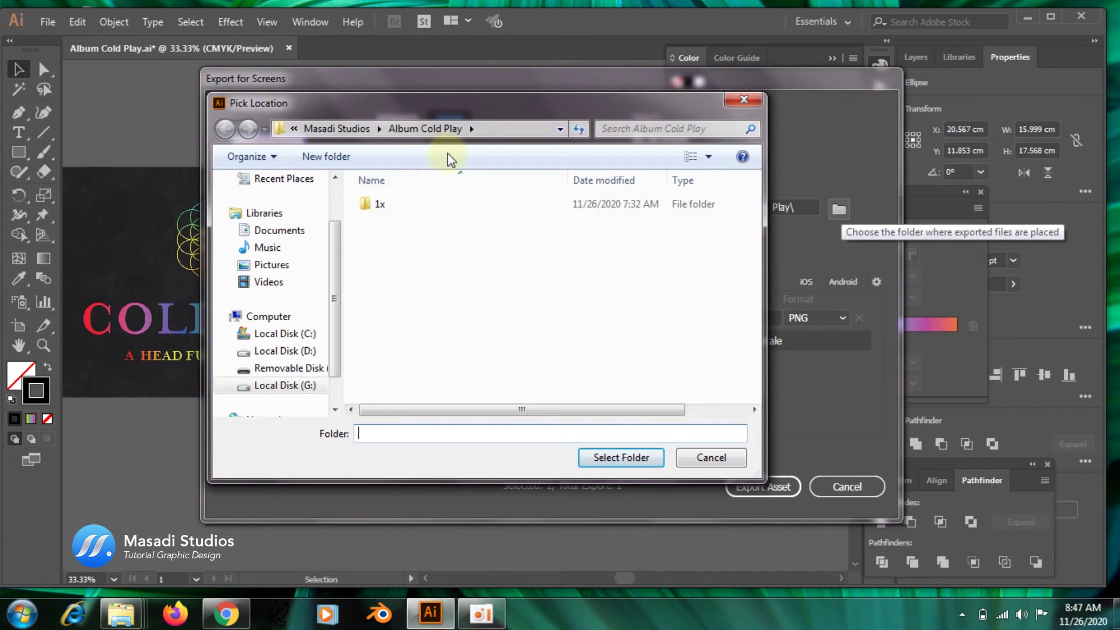
pyautogui.doubleClick(425, 204)
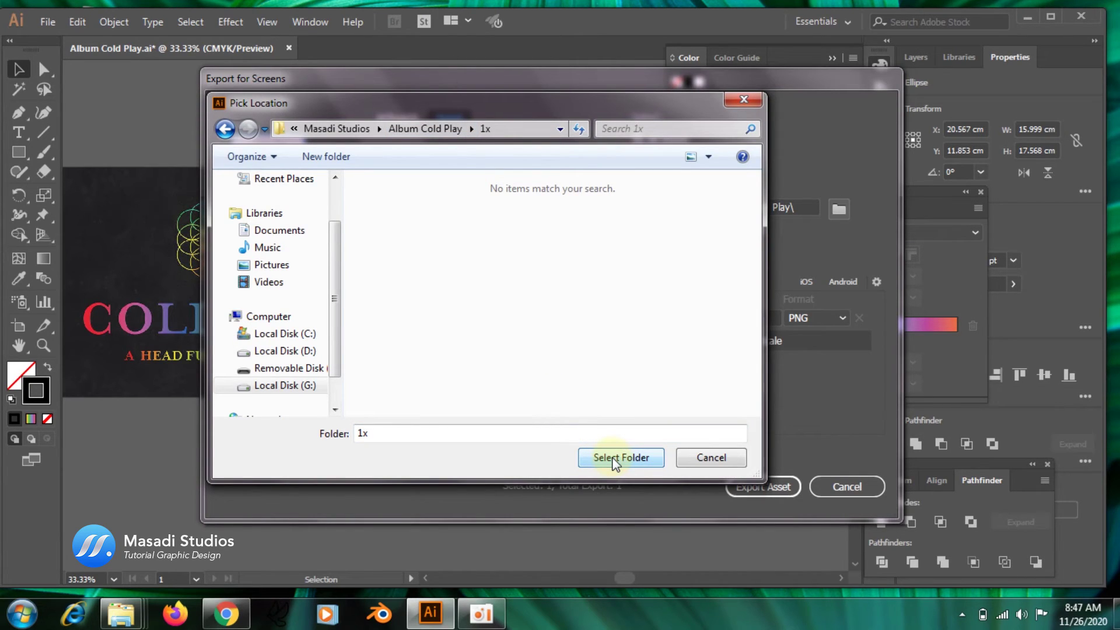
pyautogui.click(434, 130)
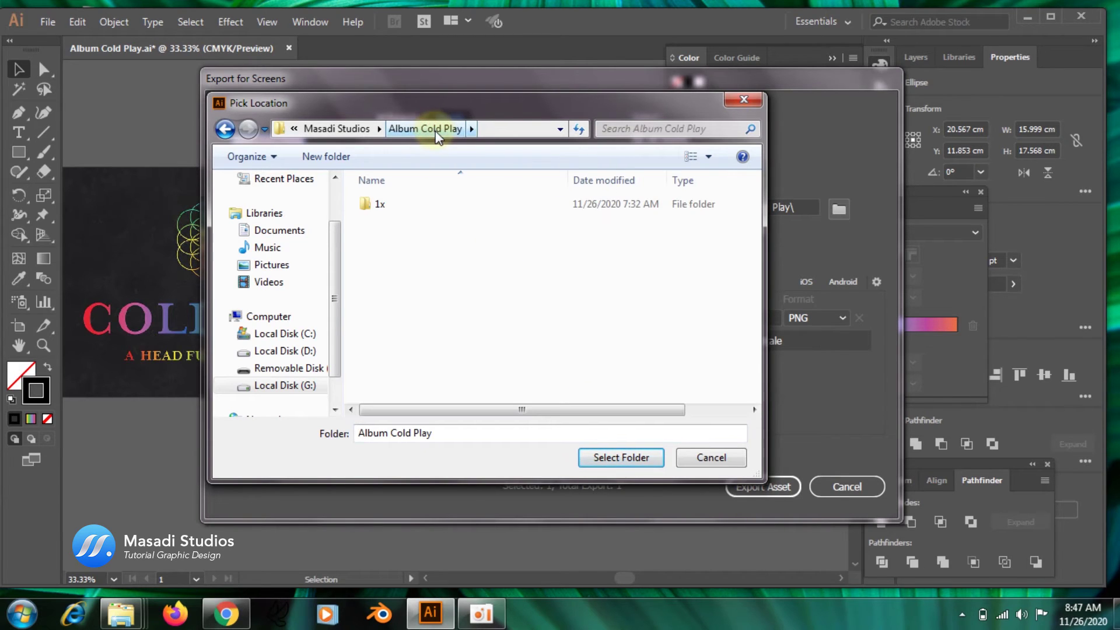
pyautogui.click(705, 456)
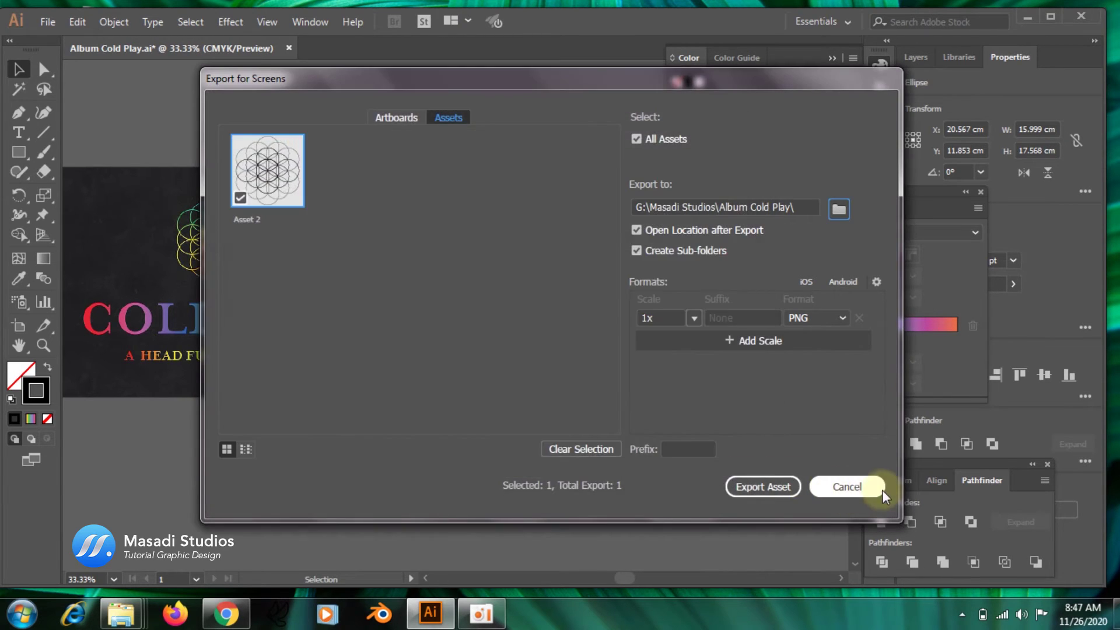
pyautogui.click(869, 489)
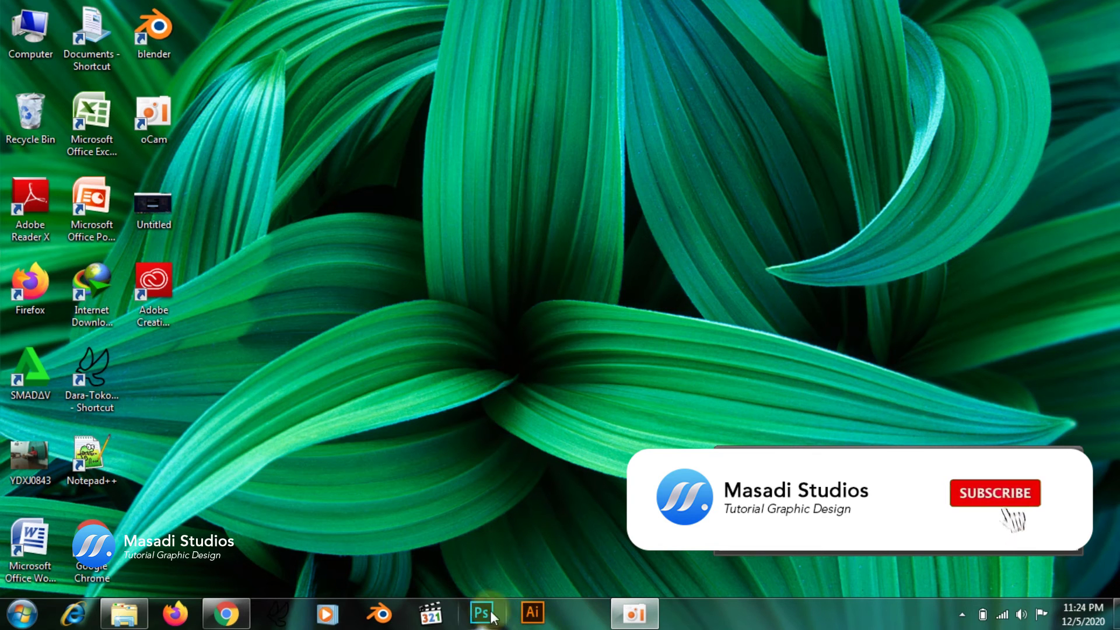
# Switch to Photoshop and open the Shape image from the 1x folder of Album Cold Play
pyautogui.click(481, 612)
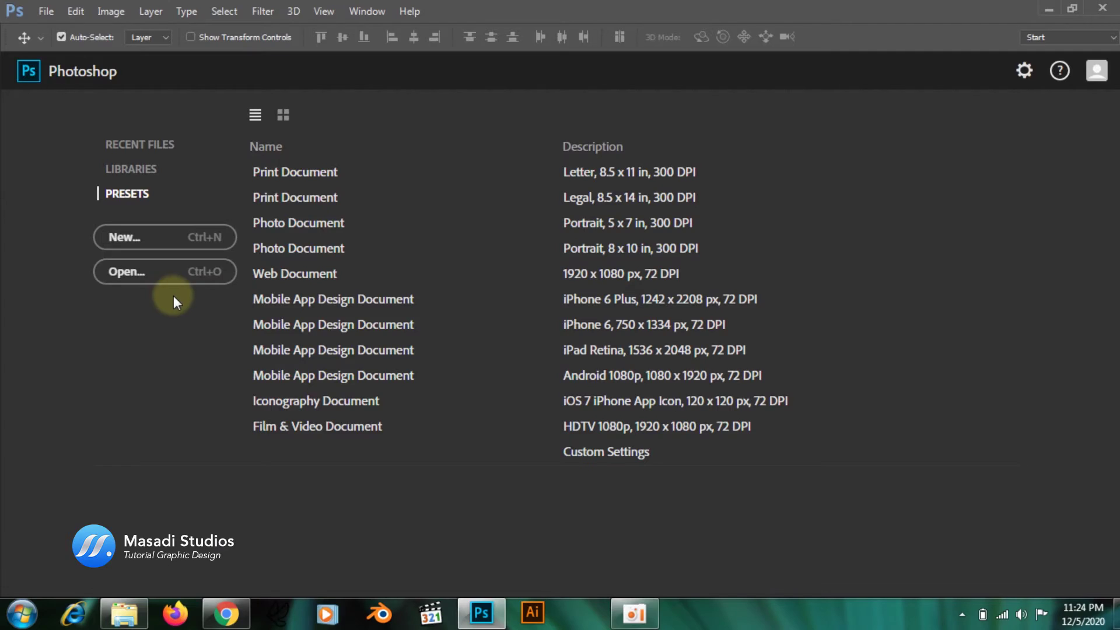
pyautogui.click(174, 278)
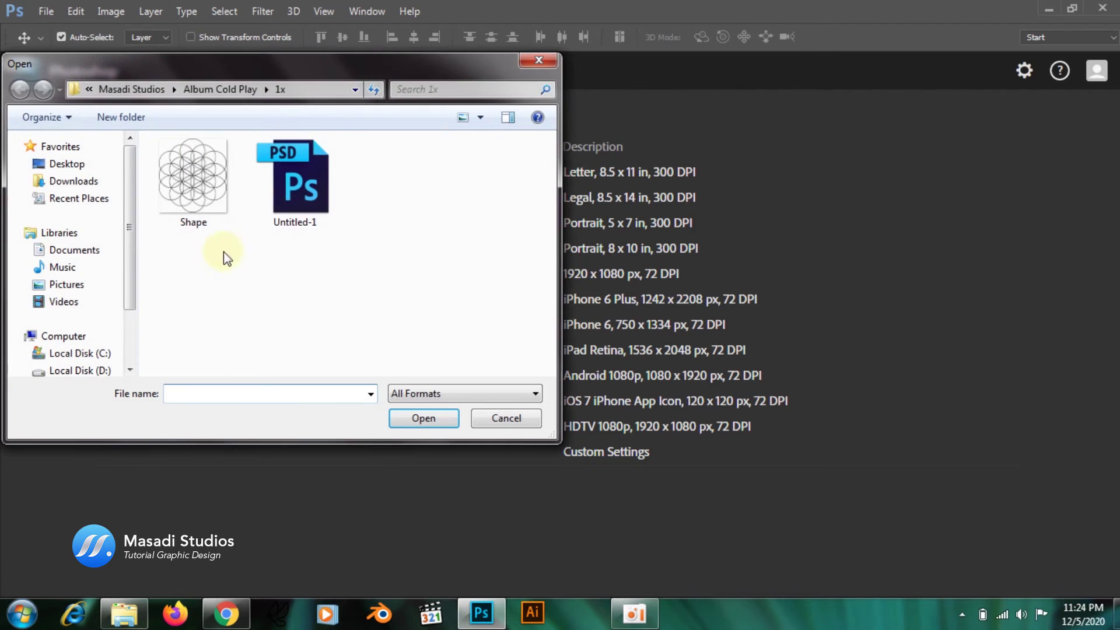
pyautogui.click(192, 180)
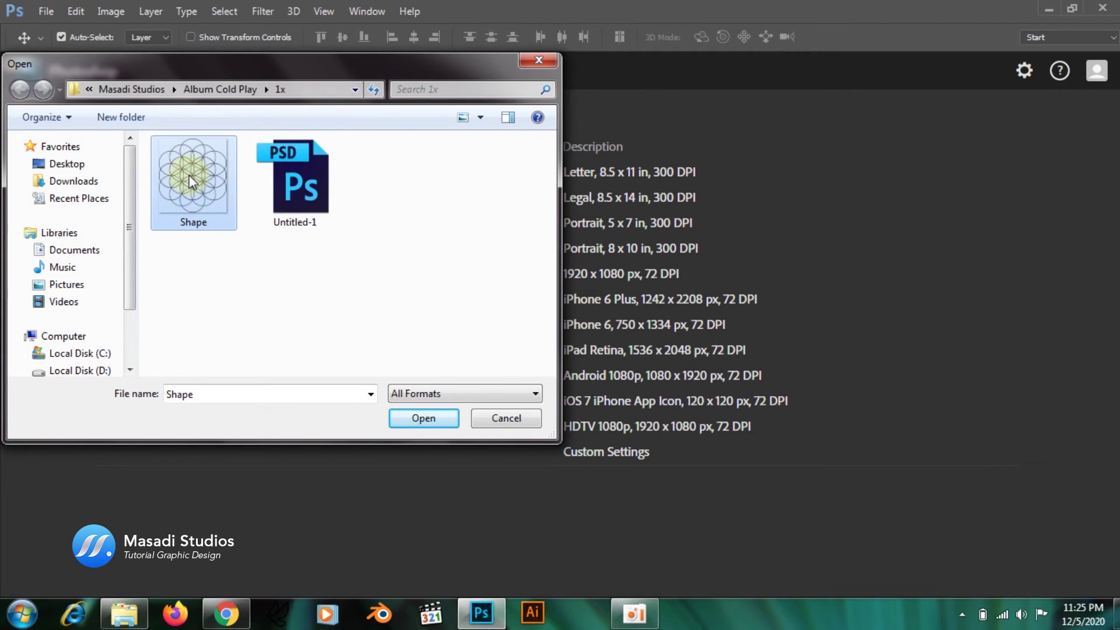
pyautogui.doubleClick(189, 175)
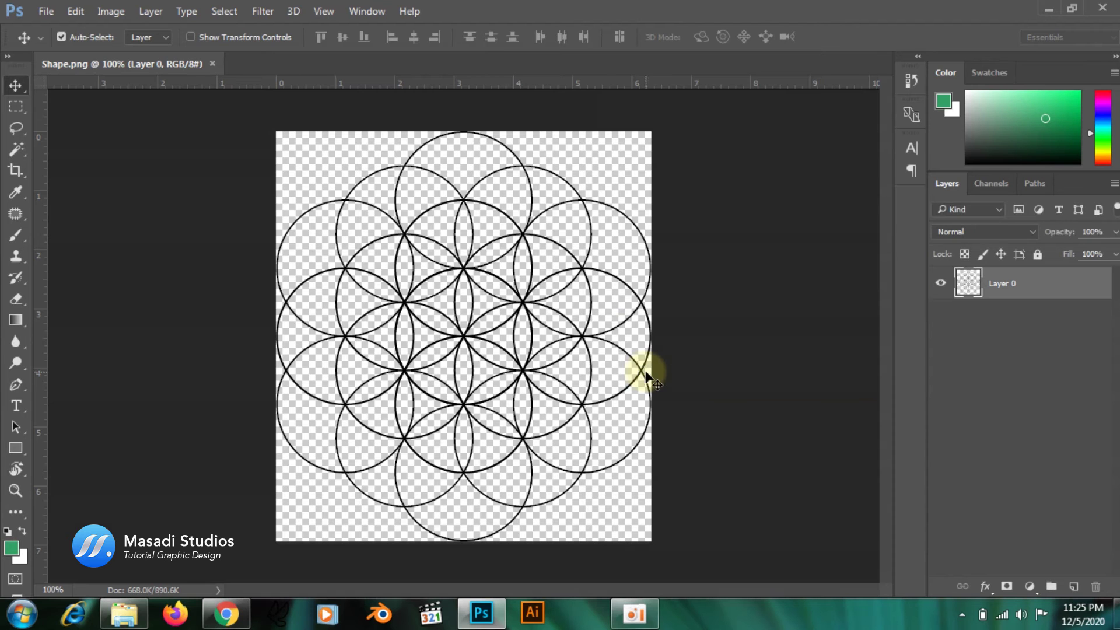
# Create a new 1080 × 700 px RGB document at 300 pixels/inch with a black background
pyautogui.click(46, 11)
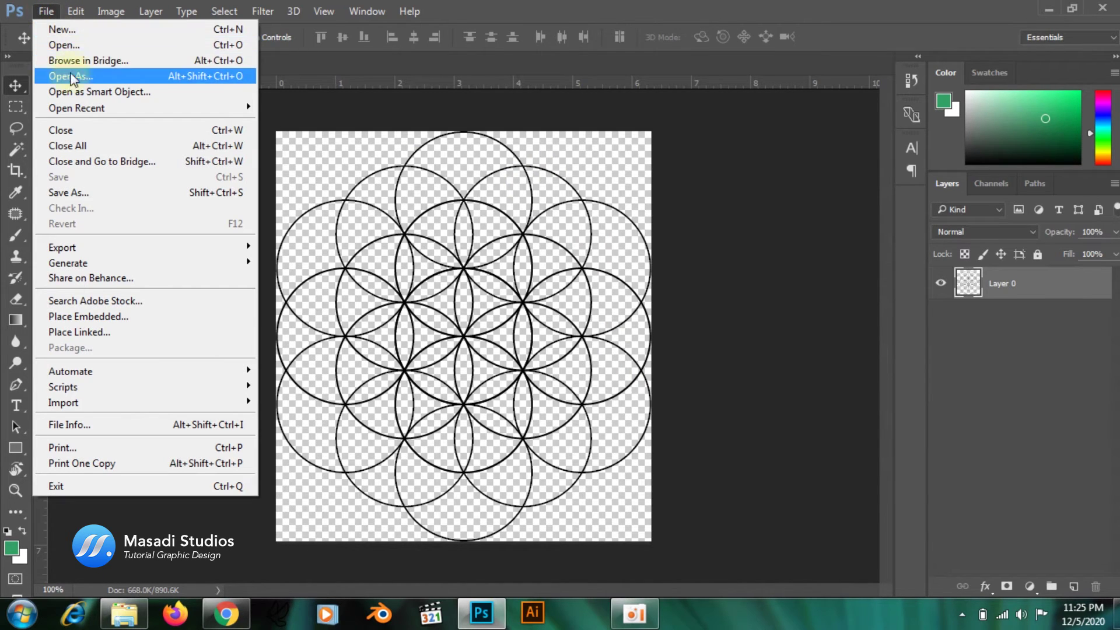
pyautogui.click(66, 29)
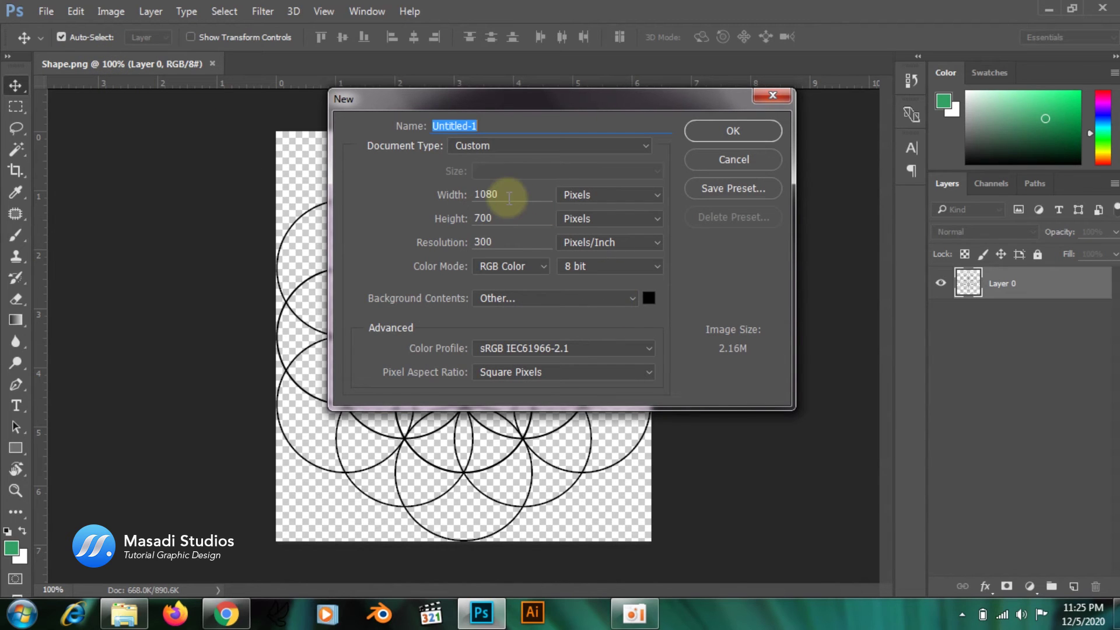
pyautogui.click(751, 131)
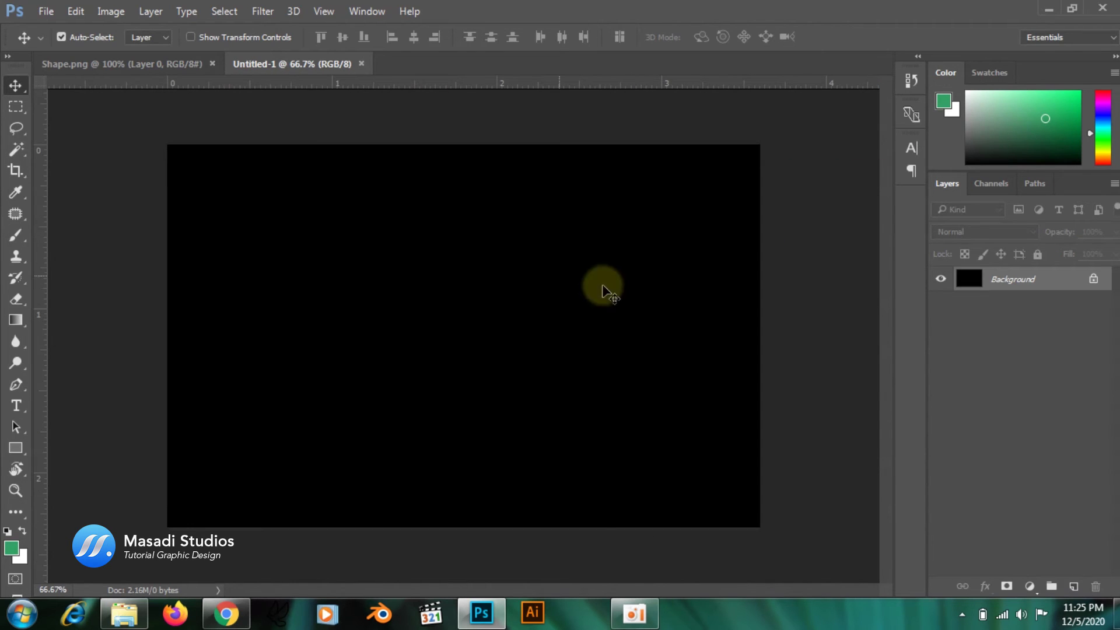
# Copy the circle pattern from Shape.png into the new document, hide the black Background layer and centre the pattern on the canvas
pyautogui.click(140, 69)
pyautogui.moveTo(345, 201); pyautogui.dragTo(425, 247)
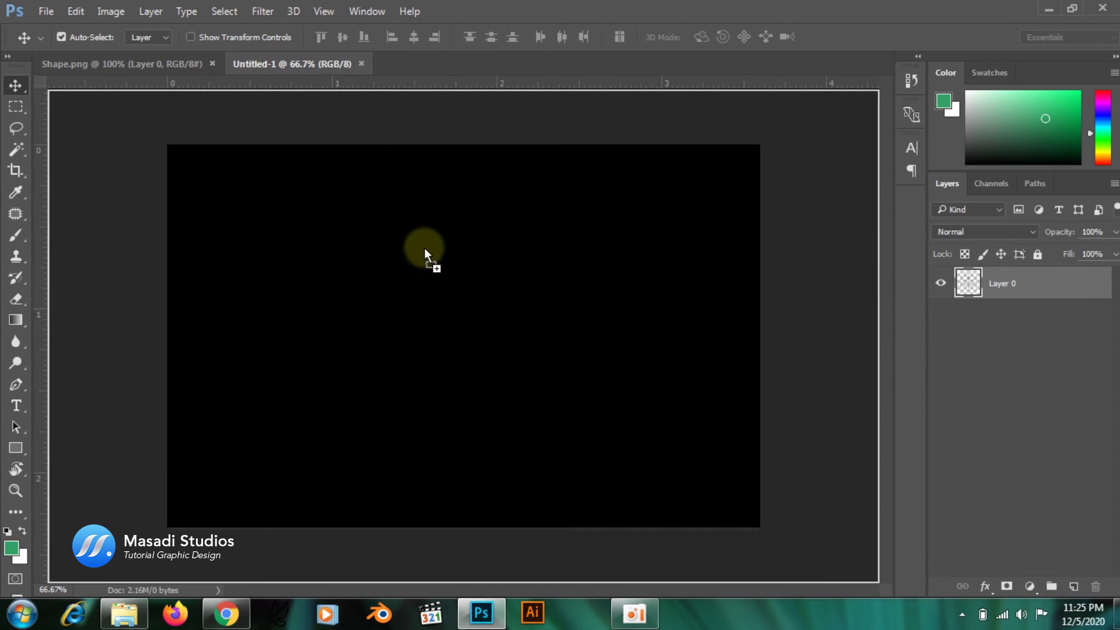
pyautogui.moveTo(466, 309); pyautogui.dragTo(465, 309)
pyautogui.click(940, 302)
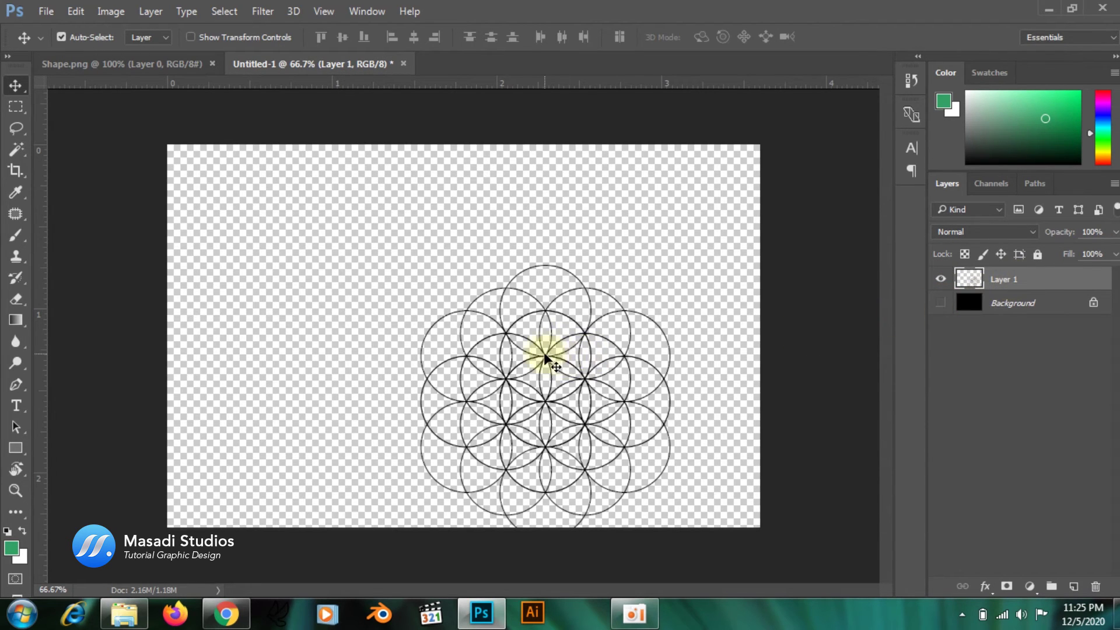
pyautogui.moveTo(545, 357); pyautogui.dragTo(461, 298)
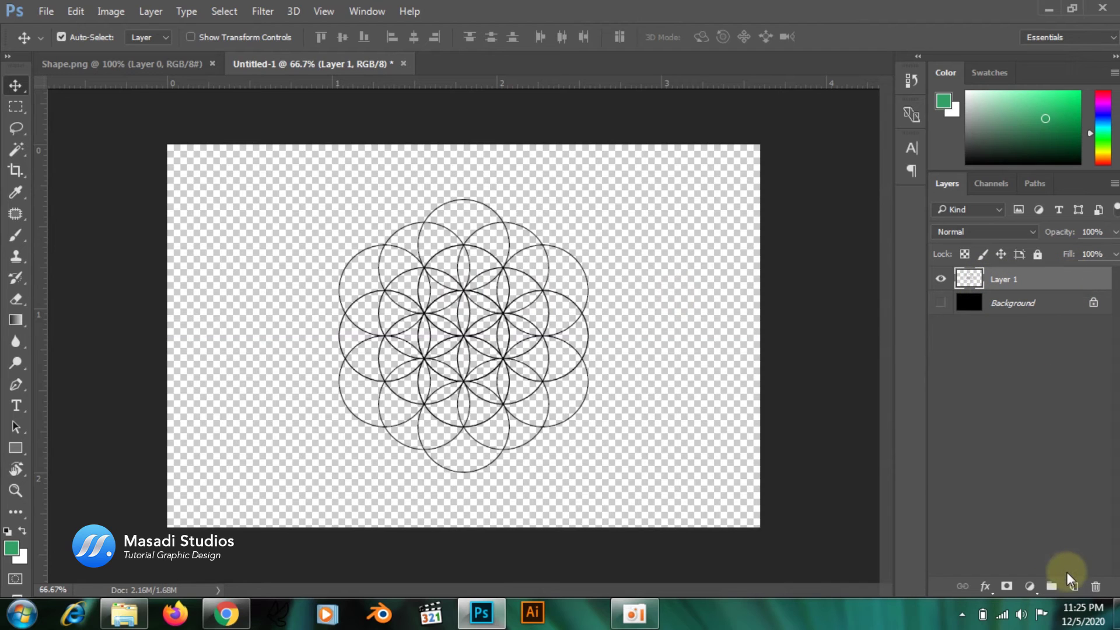
# Add a new layer clipped to the pattern layer and draw a green rectangle about 626 × 540 px covering the whole pattern
pyautogui.click(1073, 586)
pyautogui.hotkey('ctrl', 'alt', 'g')
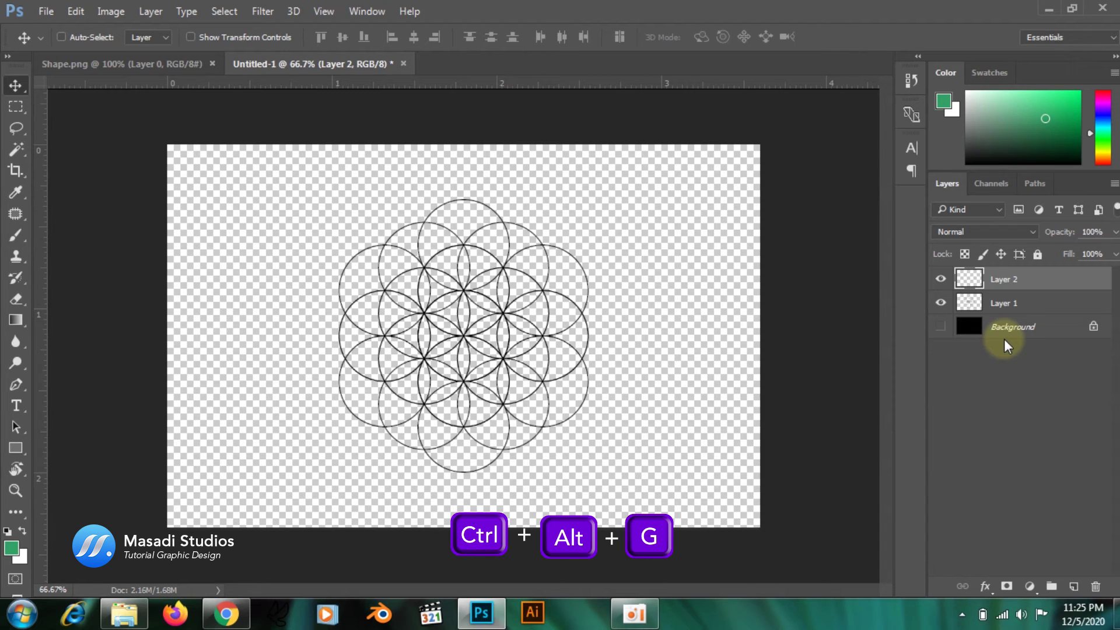
pyautogui.hotkey('ctrl', 'alt', 'g')
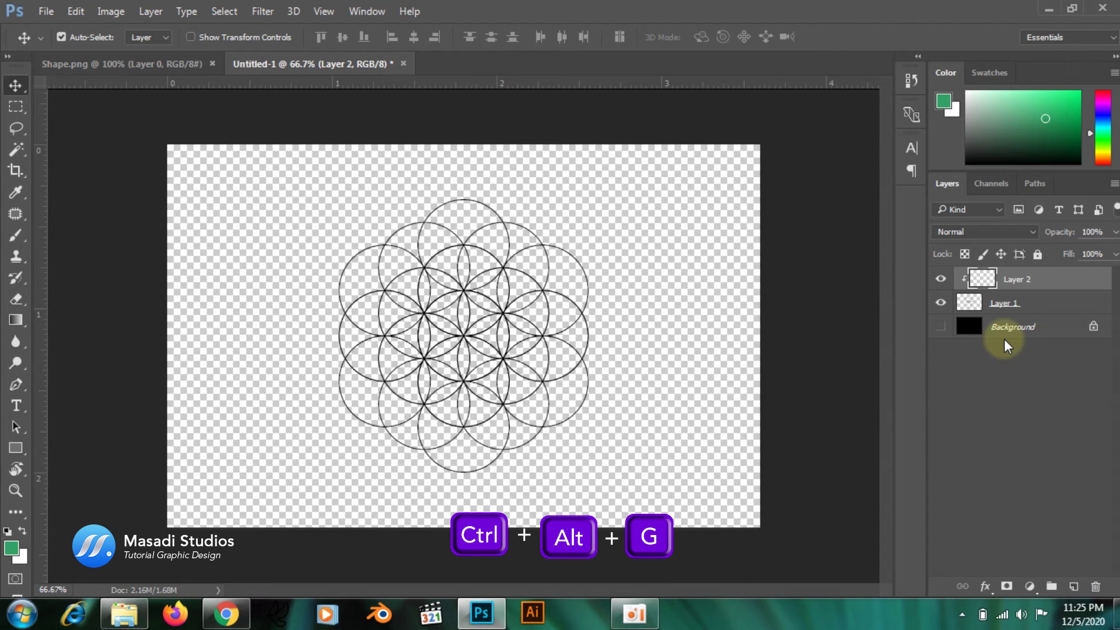
pyautogui.click(16, 447)
pyautogui.moveTo(297, 188); pyautogui.dragTo(641, 483)
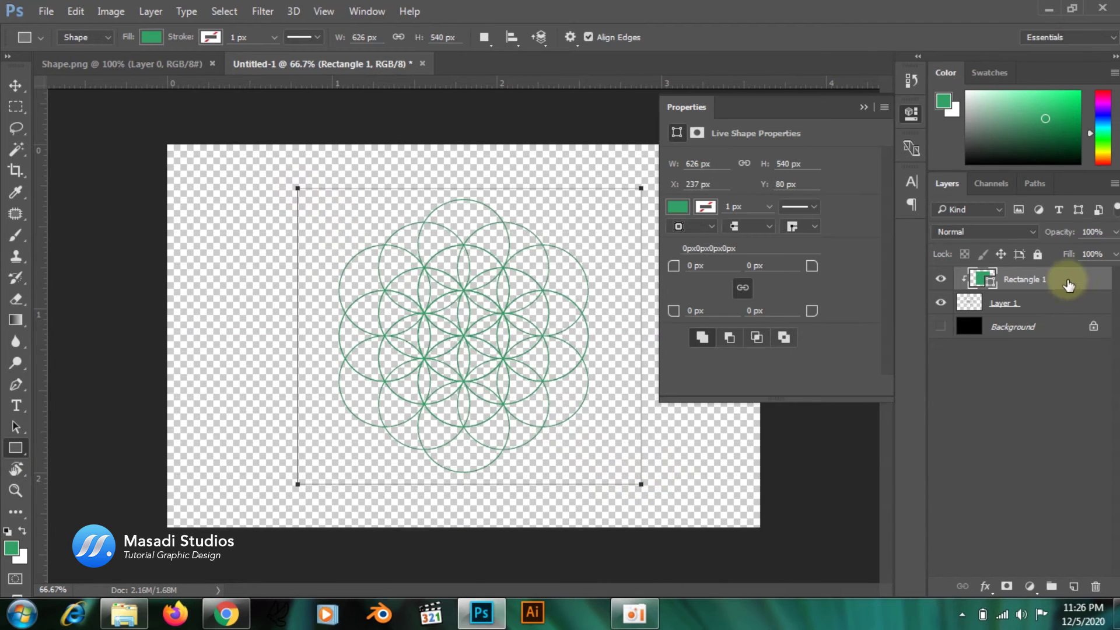
pyautogui.click(864, 107)
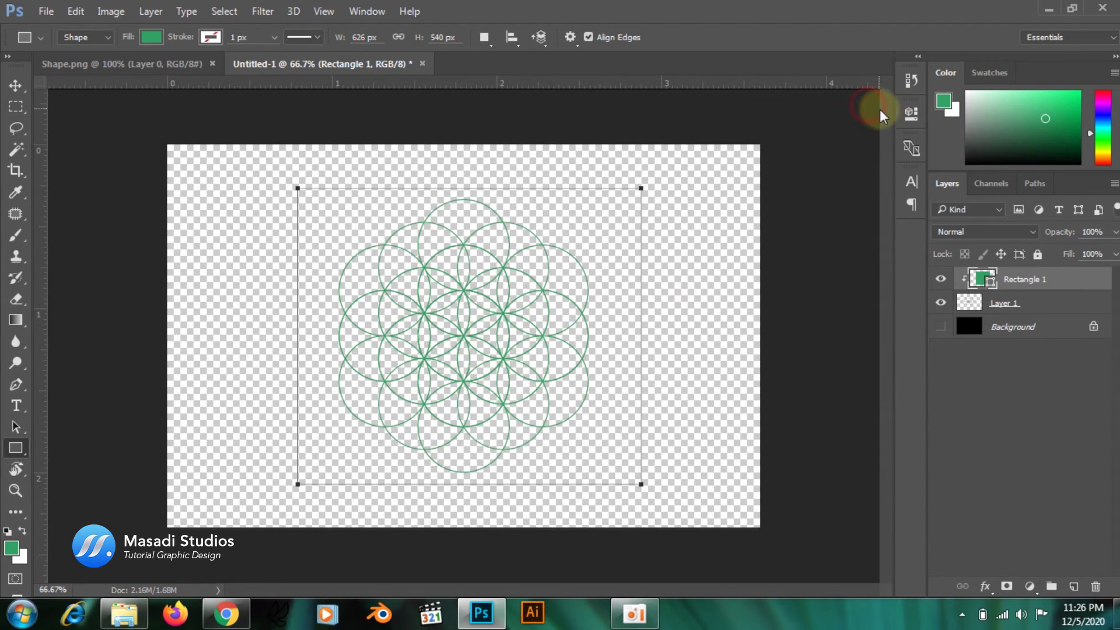
# Add a rainbow Gradient Overlay to the clipped rectangle in its layer style settings
pyautogui.doubleClick(1088, 278)
pyautogui.moveTo(449, 82); pyautogui.dragTo(866, 124)
pyautogui.click(743, 378)
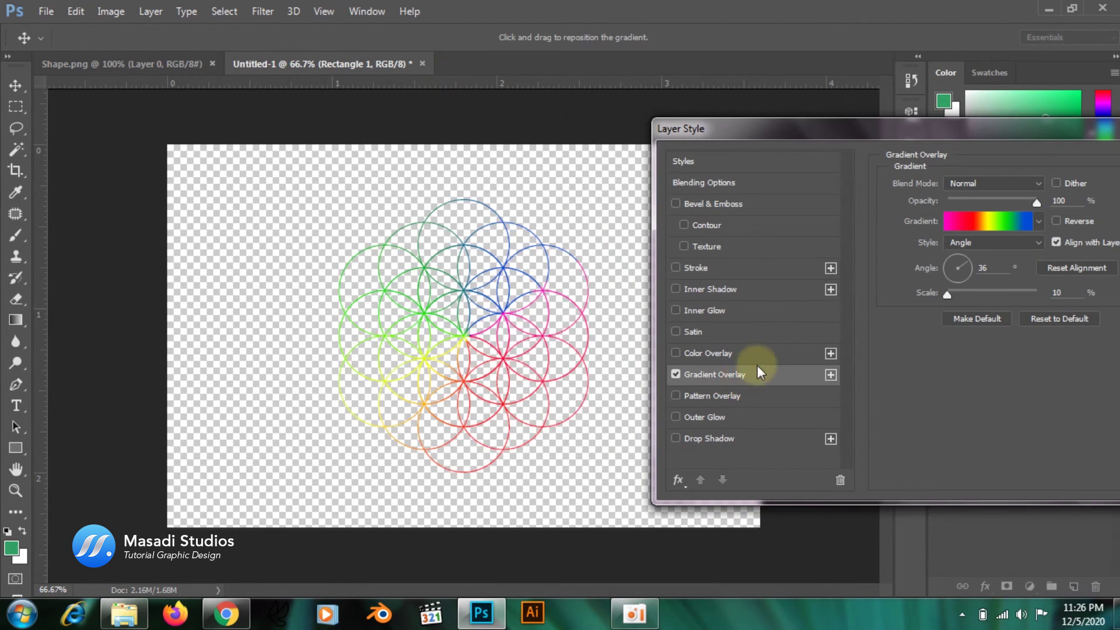
pyautogui.moveTo(911, 133); pyautogui.dragTo(818, 101)
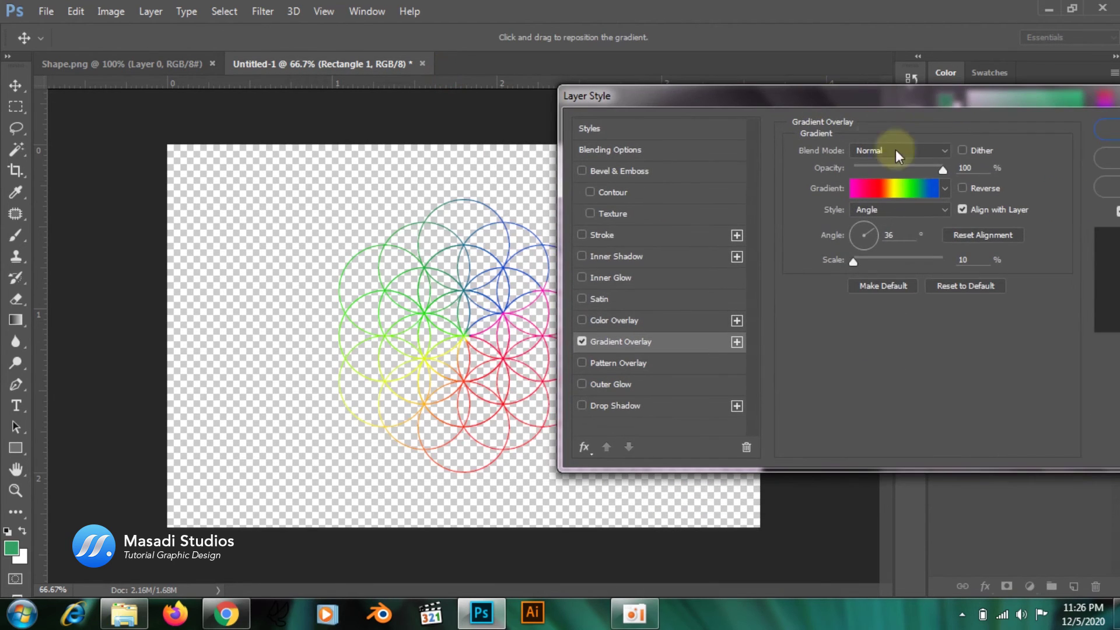
# Try the Linear style for the gradient overlay and switch it back to Angle
pyautogui.click(938, 211)
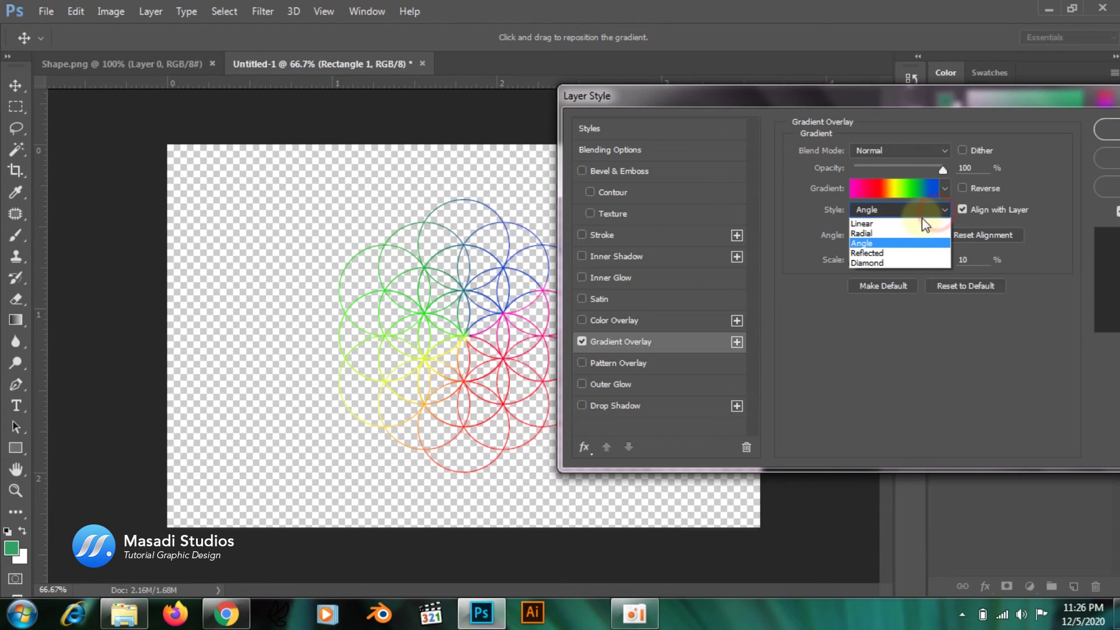
pyautogui.click(890, 224)
pyautogui.click(888, 209)
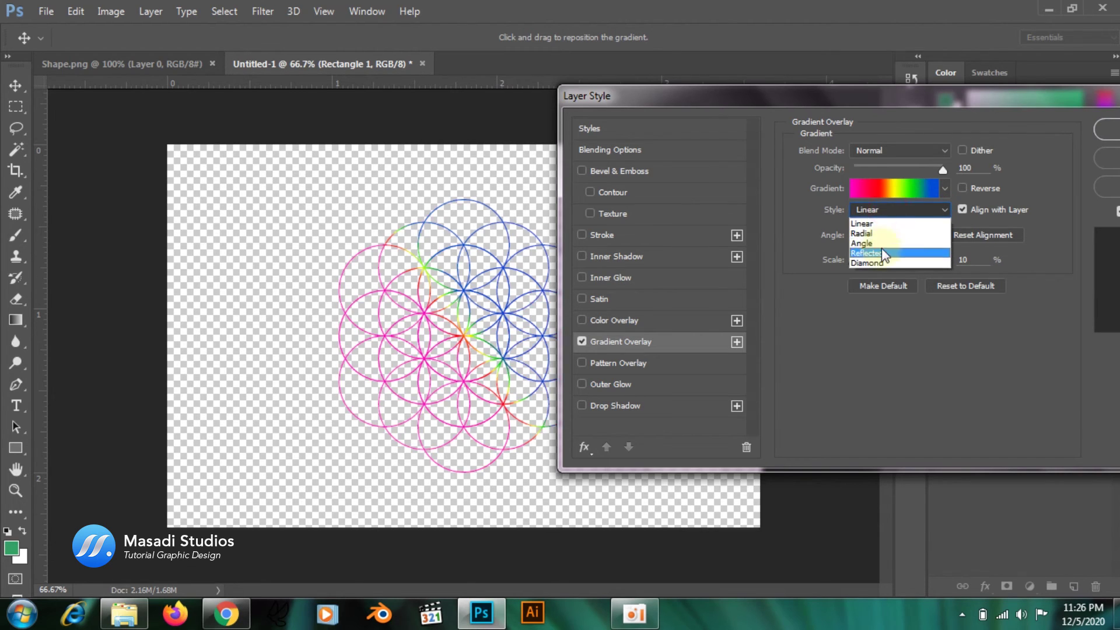
pyautogui.click(862, 244)
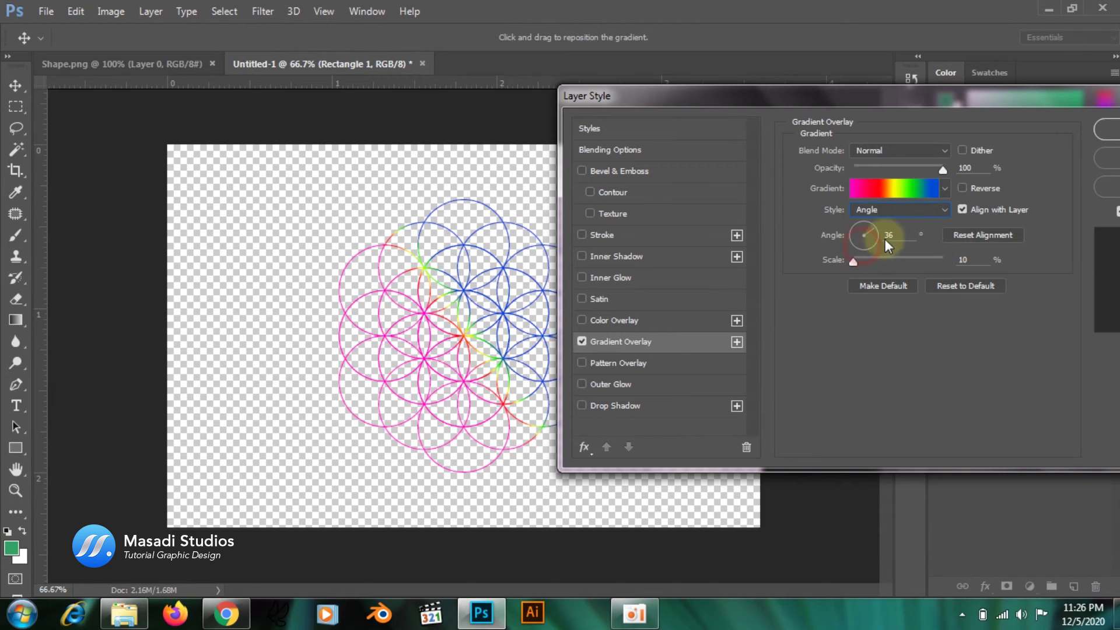
# Edit the overlay's gradient, moving the blue stop to the end and adding a second blue stop at 83%
pyautogui.click(908, 190)
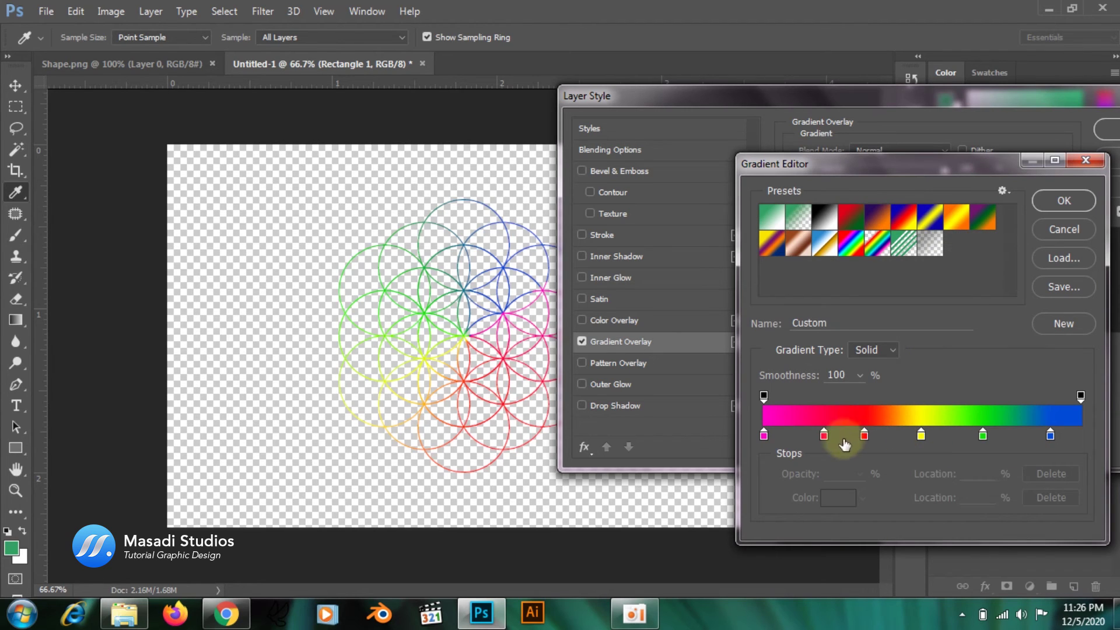
pyautogui.click(764, 435)
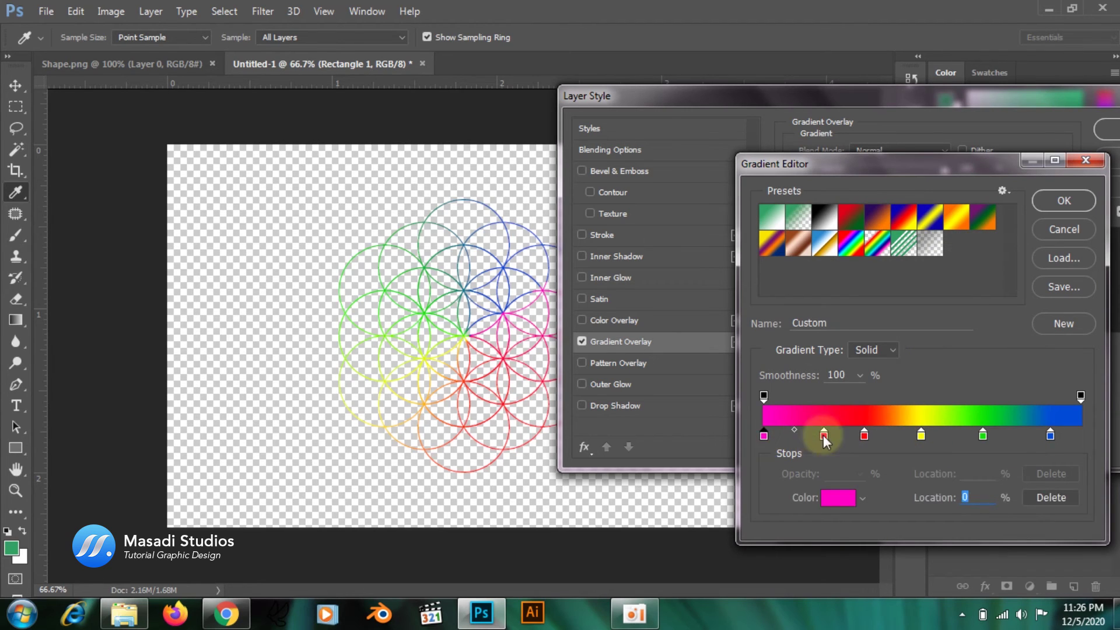
pyautogui.moveTo(1053, 435); pyautogui.dragTo(1077, 435)
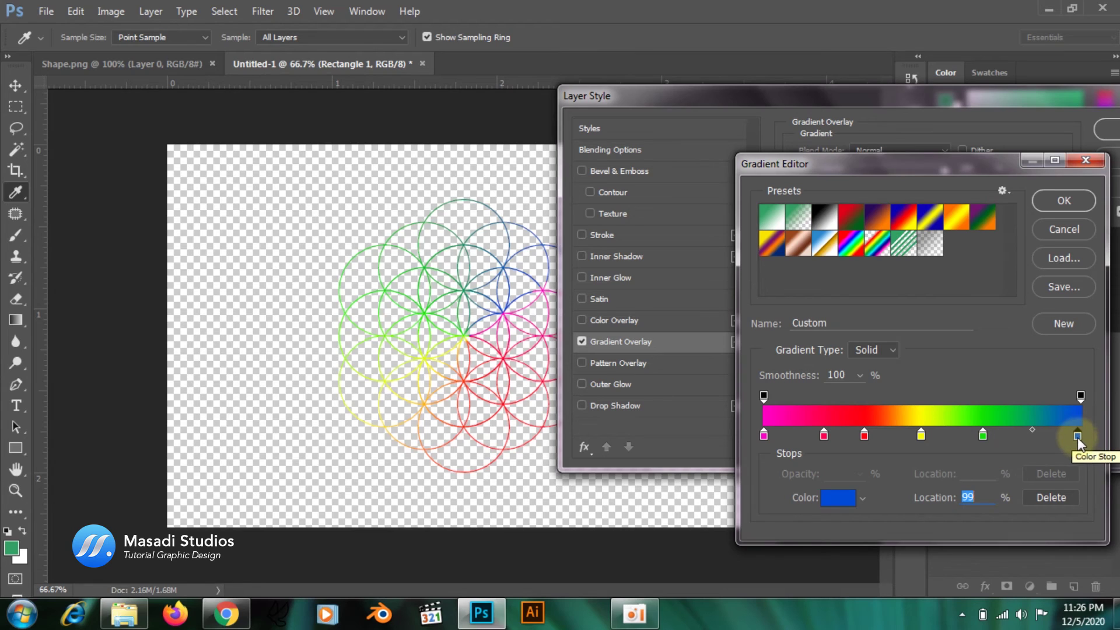
pyautogui.click(1049, 441)
pyautogui.moveTo(1053, 438); pyautogui.dragTo(1084, 437)
pyautogui.click(1027, 437)
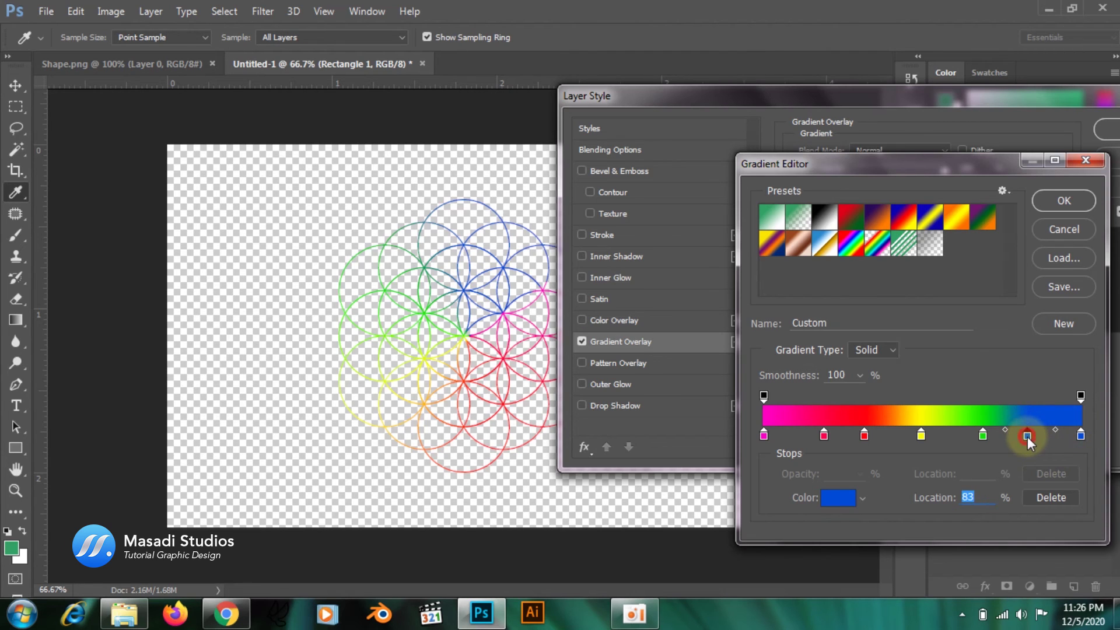
# Set the colour of the 83% gradient stop to light blue 2aa6fc
pyautogui.doubleClick(1027, 436)
pyautogui.moveTo(824, 207)
pyautogui.mouseDown()
pyautogui.moveTo(792, 194)
pyautogui.moveTo(837, 193)
pyautogui.moveTo(828, 191)
pyautogui.mouseUp()
pyautogui.click(1008, 179)
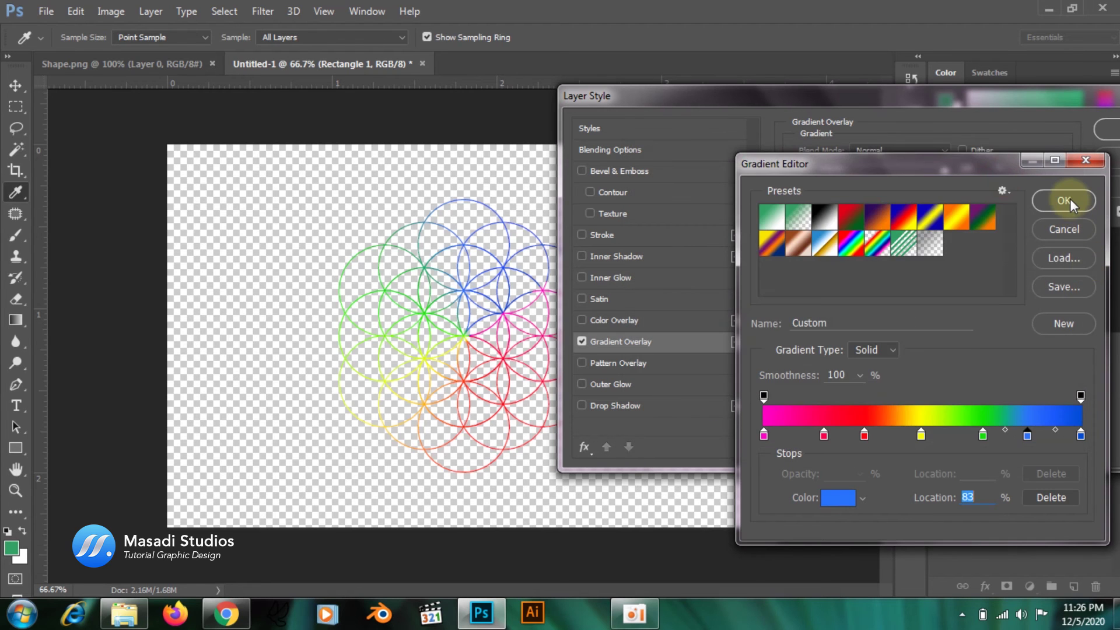
pyautogui.click(838, 497)
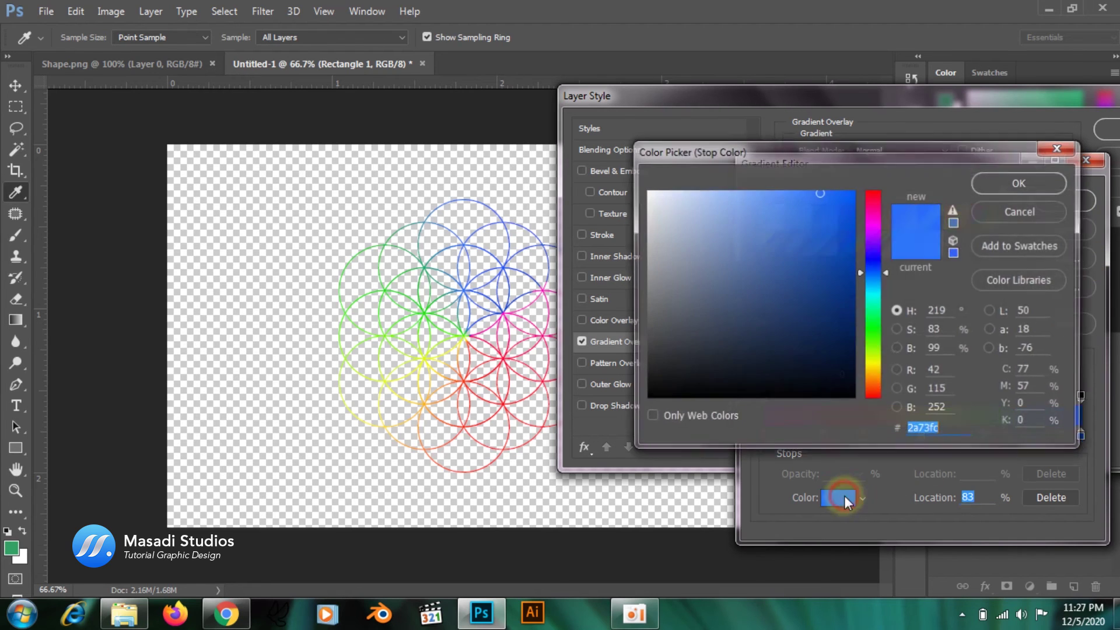
pyautogui.moveTo(881, 267); pyautogui.dragTo(879, 281)
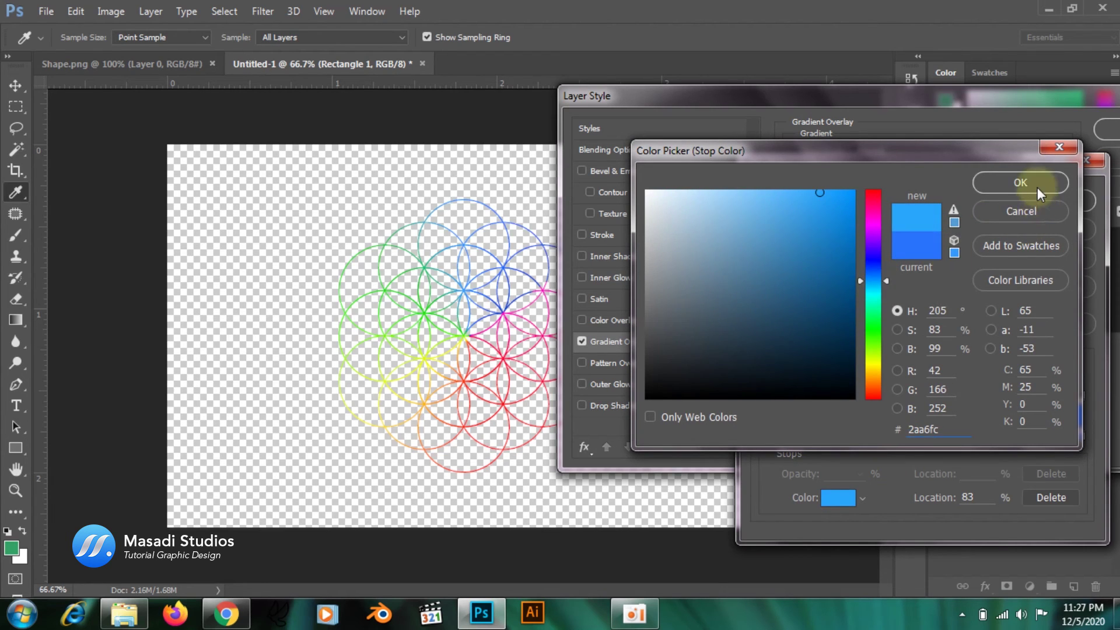
pyautogui.click(1037, 187)
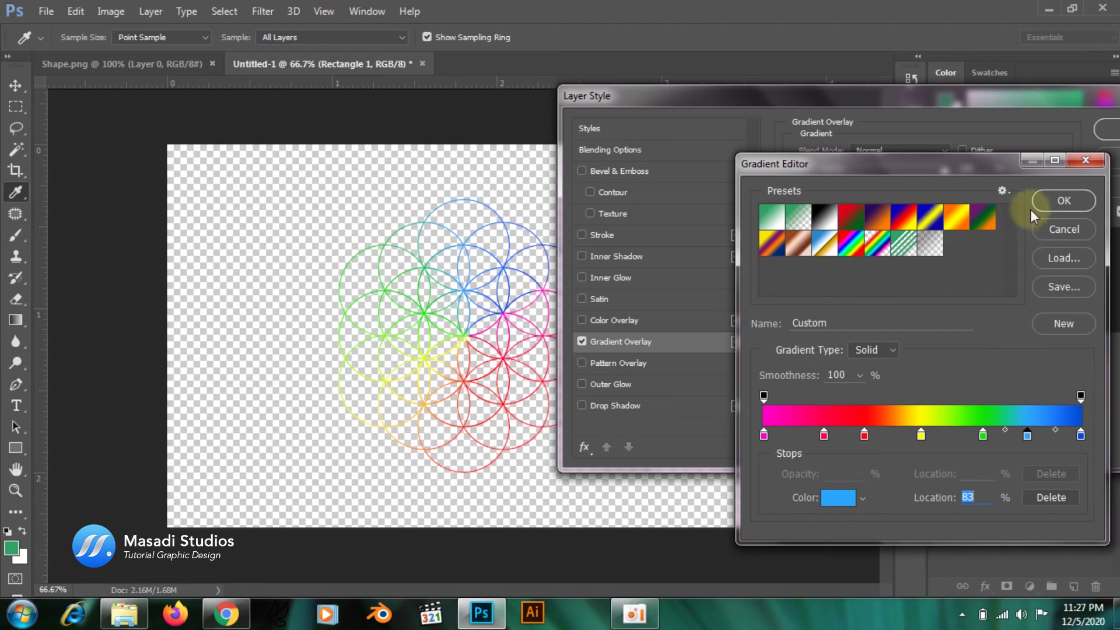
# Even out the spacing of the gradient's colour stops, moving the pink stop slightly inward and the dark blue end stop to 97%
pyautogui.moveTo(984, 435); pyautogui.dragTo(872, 435)
pyautogui.moveTo(764, 437); pyautogui.dragTo(777, 437)
pyautogui.moveTo(1081, 435); pyautogui.dragTo(1073, 435)
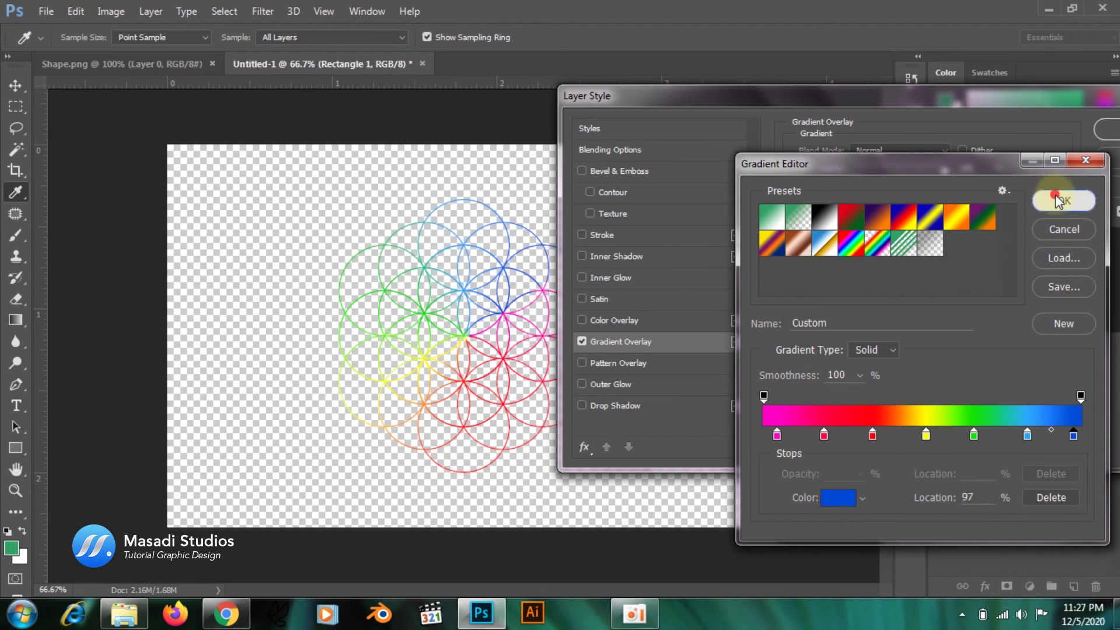
pyautogui.click(1056, 198)
# Apply the gradient overlay to the rectangle and show the black Background layer again
pyautogui.moveTo(911, 103); pyautogui.dragTo(761, 87)
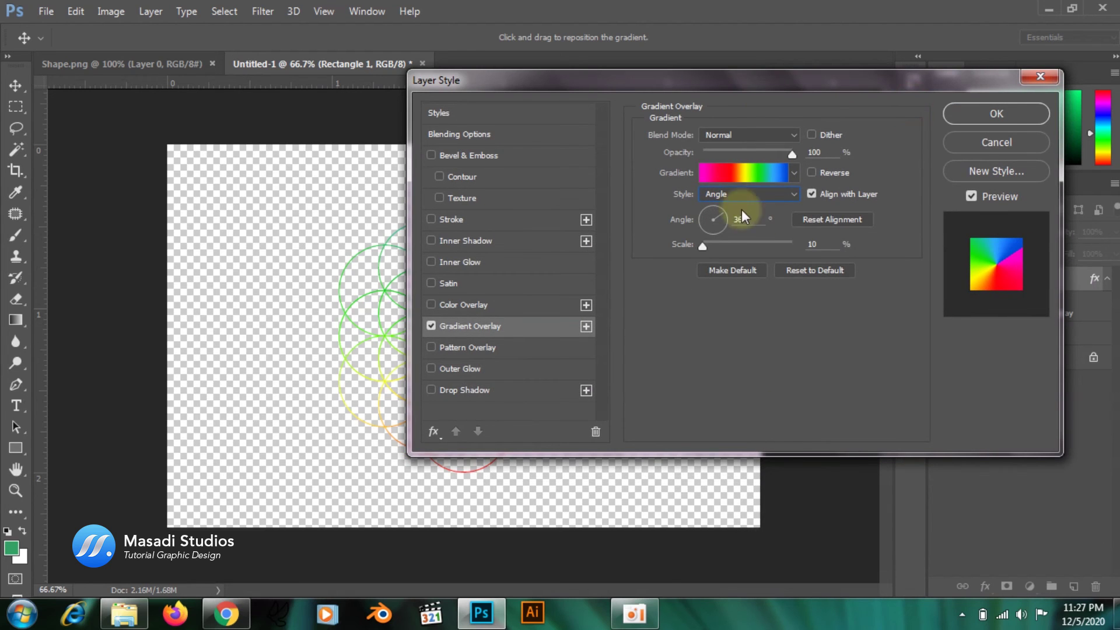
pyautogui.click(995, 107)
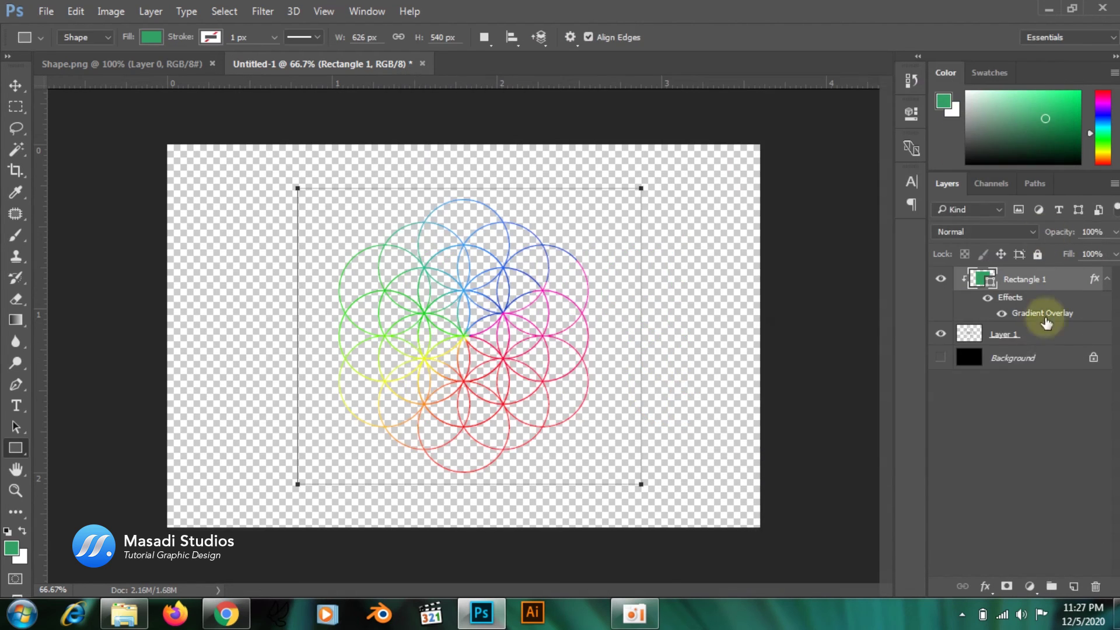
pyautogui.click(940, 358)
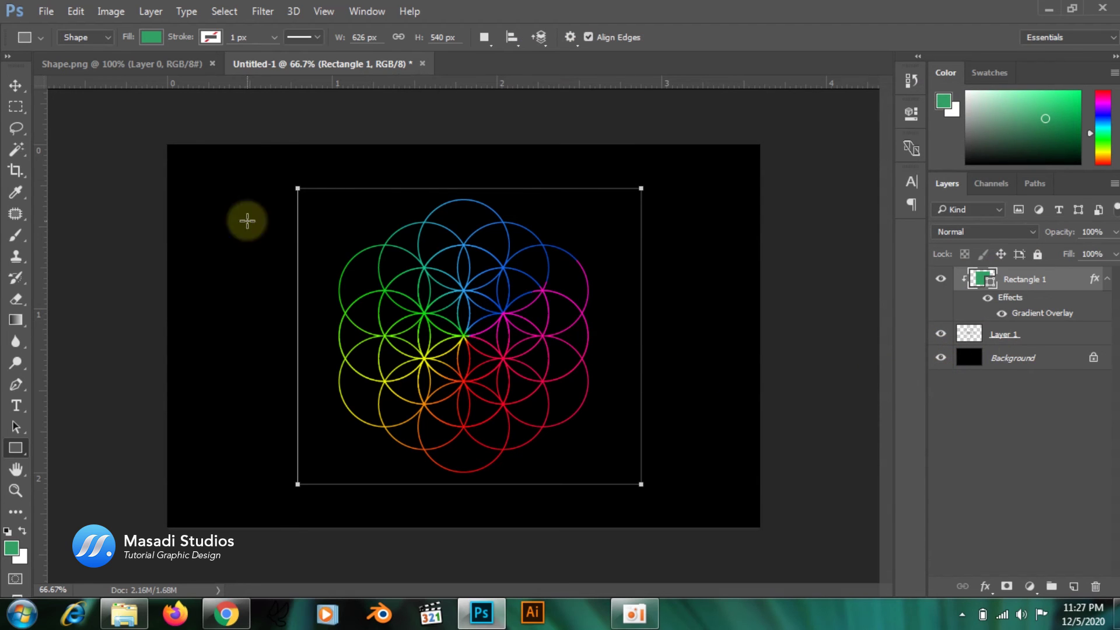
# Add a new layer above the rectangle and clip it to the circle pattern
pyautogui.click(15, 85)
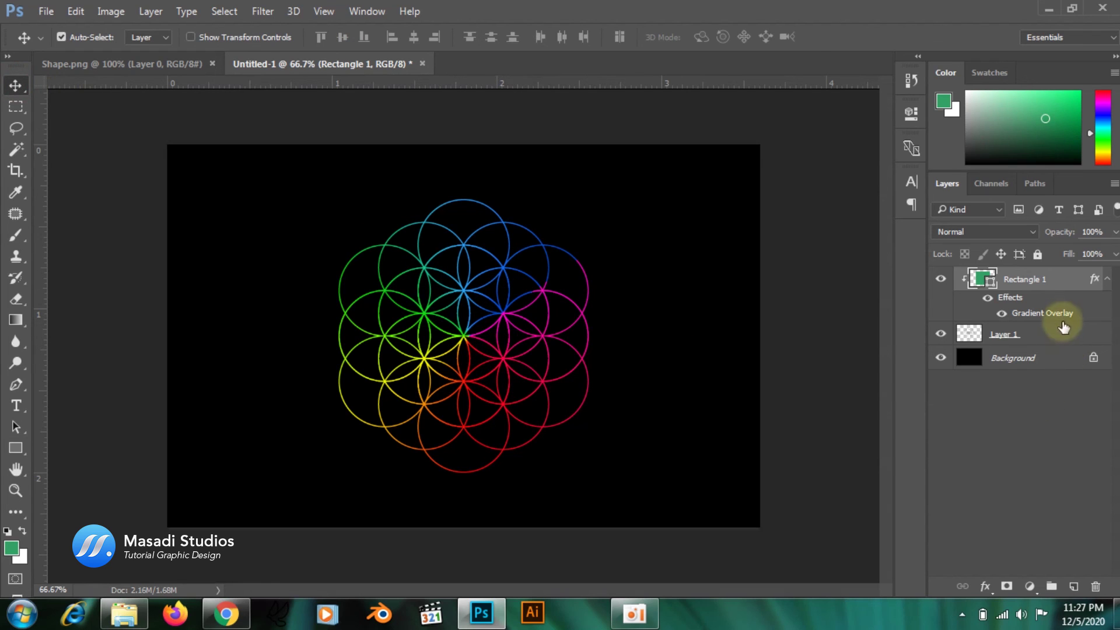
pyautogui.click(1073, 586)
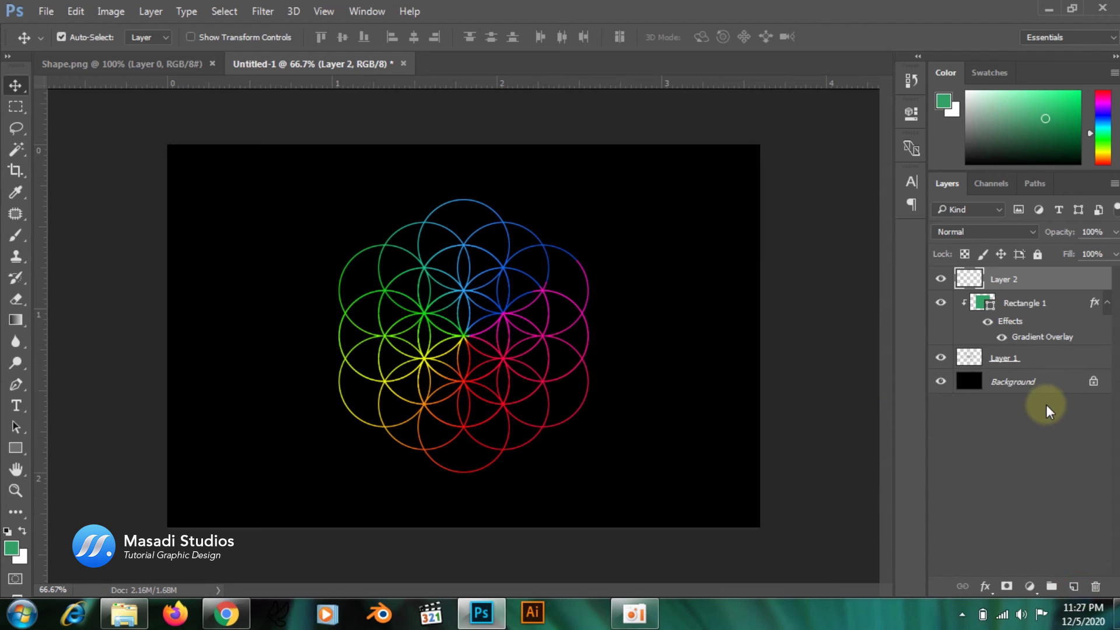
pyautogui.hotkey('ctrl', 'alt', 'g')
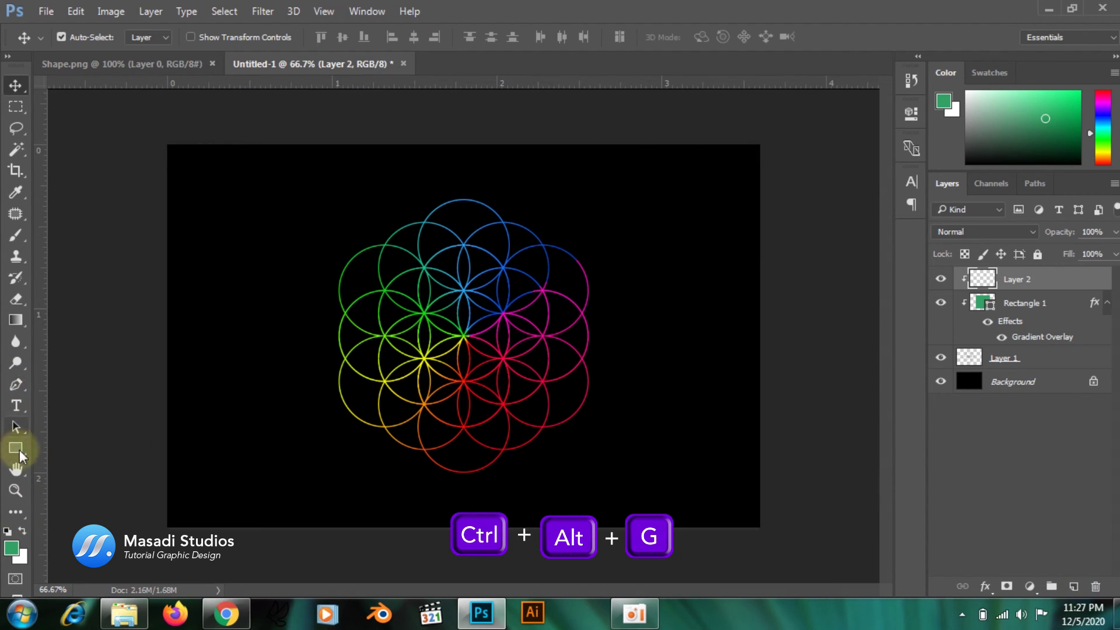
# Set the foreground colour to bright purple and brush it over the upper-right circles of the pattern on the new clipped layer
pyautogui.press('i')
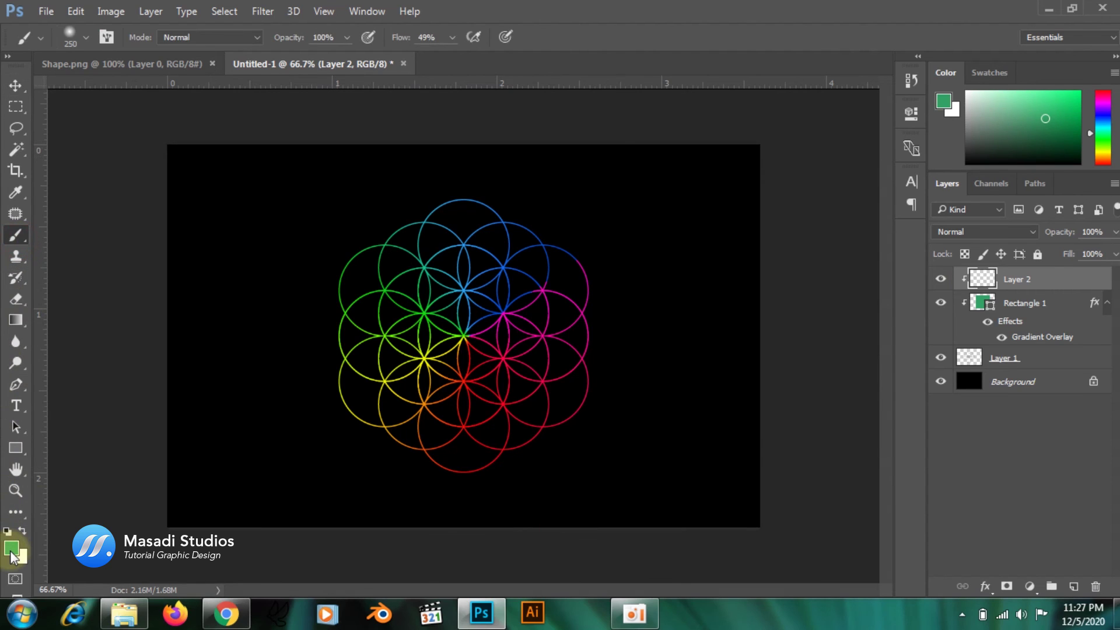
pyautogui.click(10, 547)
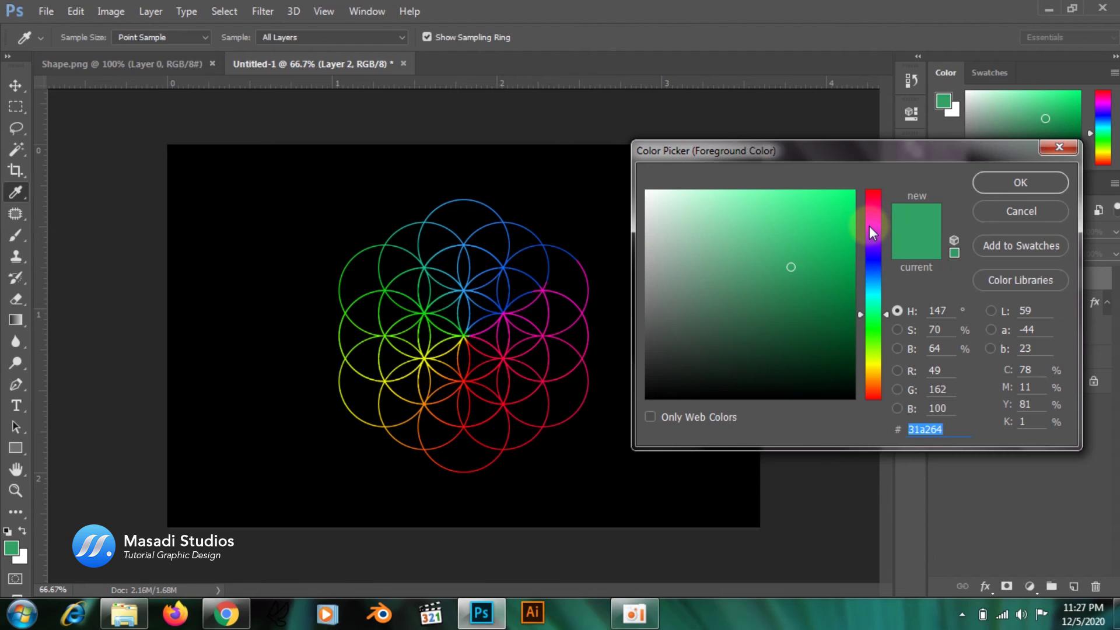
pyautogui.click(873, 232)
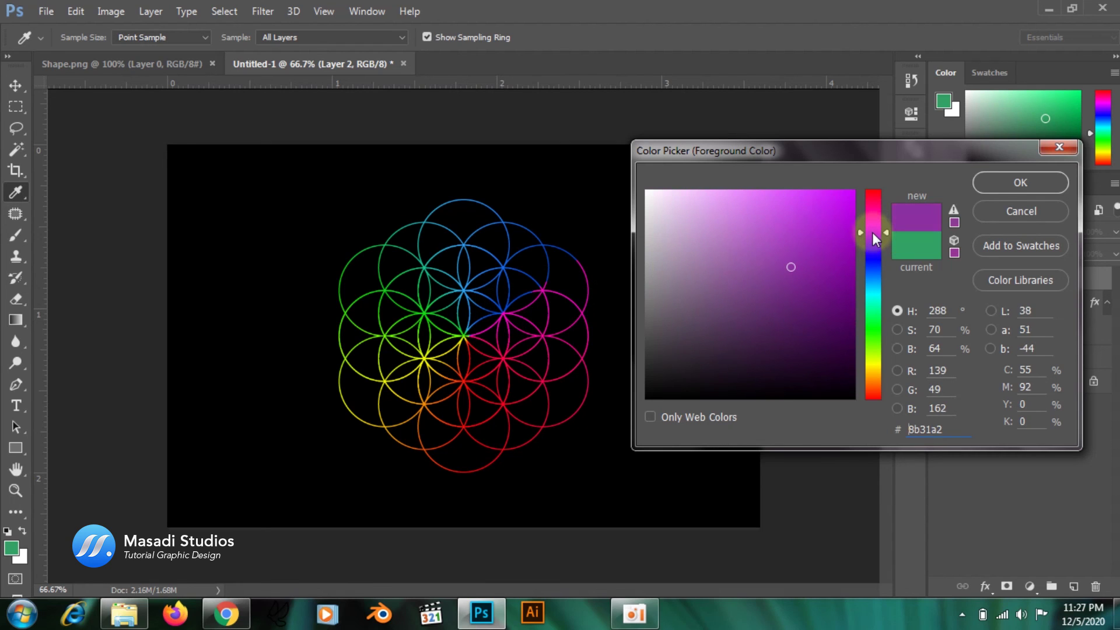
pyautogui.moveTo(835, 211); pyautogui.dragTo(840, 208)
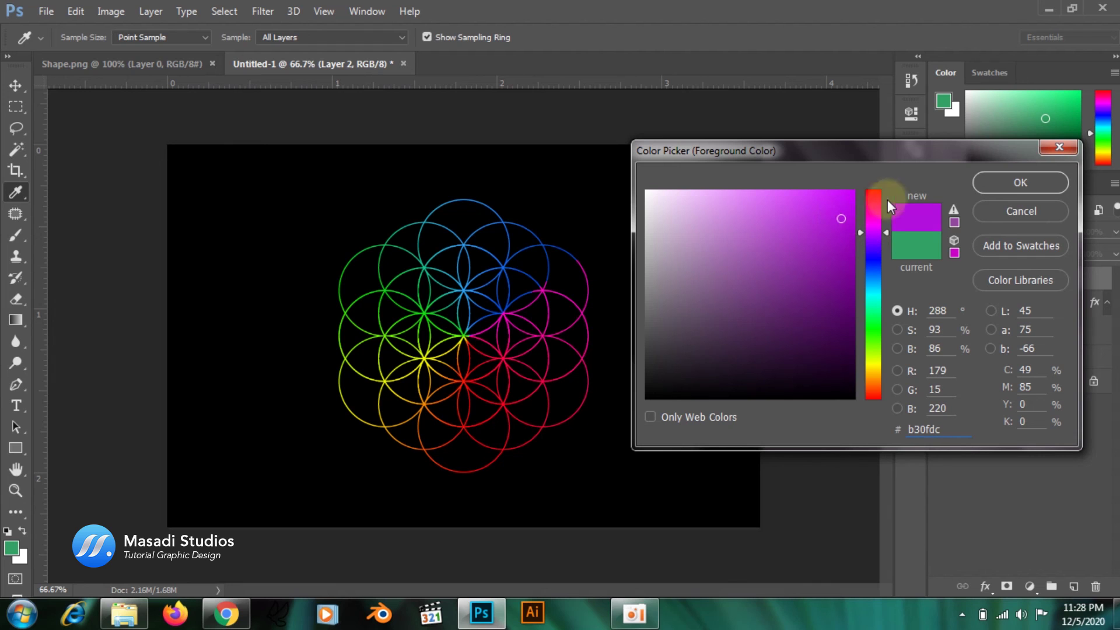
pyautogui.click(1004, 181)
pyautogui.moveTo(524, 300); pyautogui.dragTo(545, 274)
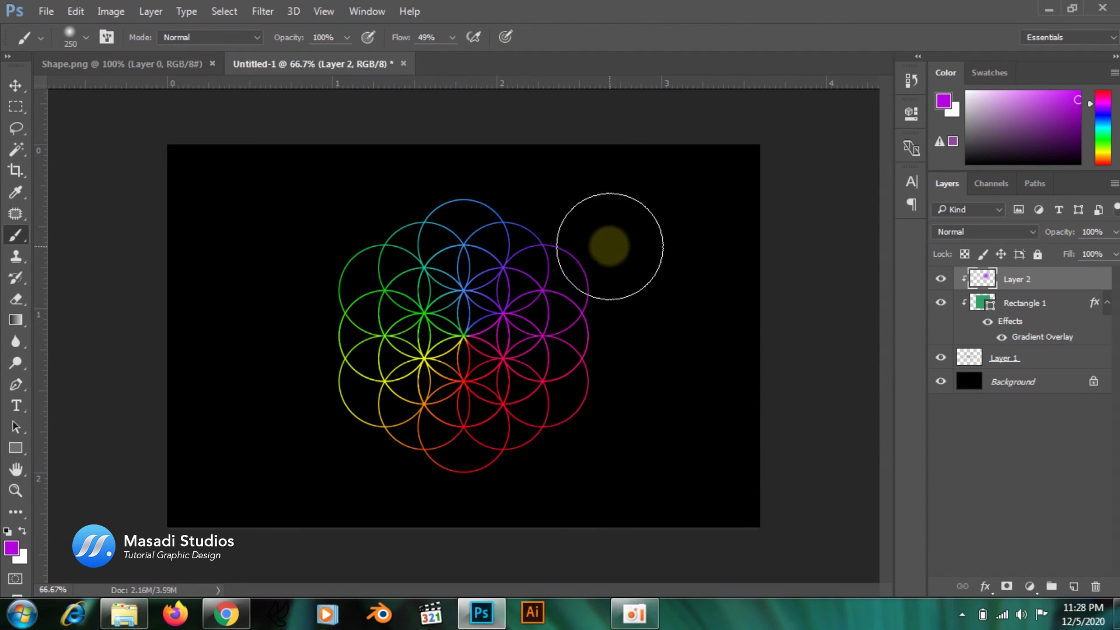
pyautogui.moveTo(577, 251)
pyautogui.mouseDown()
pyautogui.moveTo(471, 318)
pyautogui.moveTo(585, 232)
pyautogui.mouseUp()
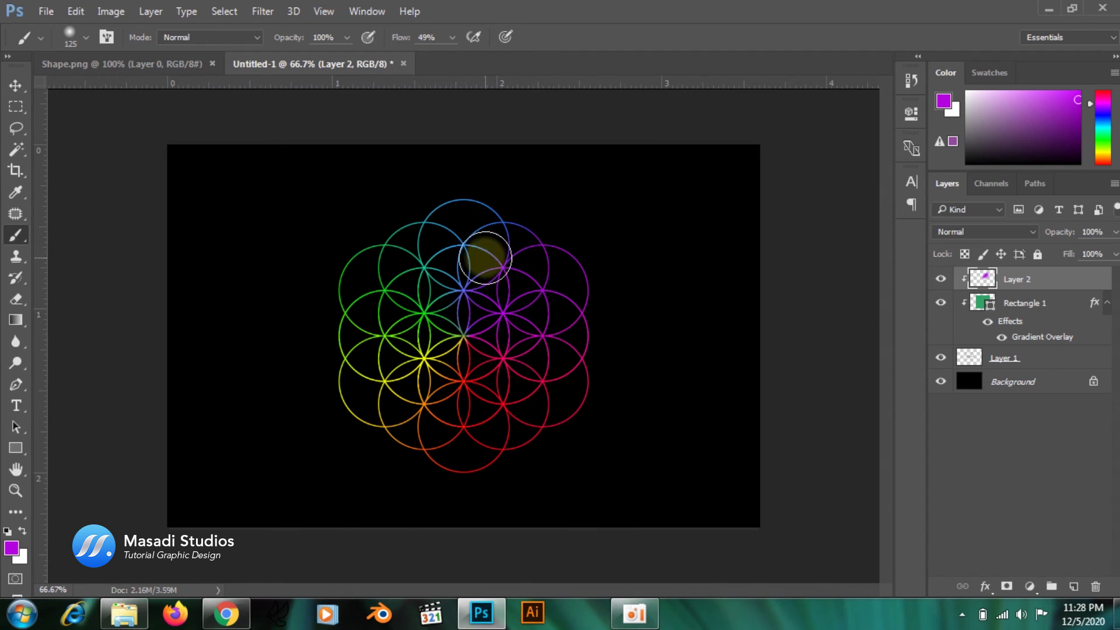
# Set the foreground colour to cyan 04d9e1 and brush it over the upper-left circles of the pattern
pyautogui.click(11, 550)
pyautogui.moveTo(875, 288); pyautogui.dragTo(870, 292)
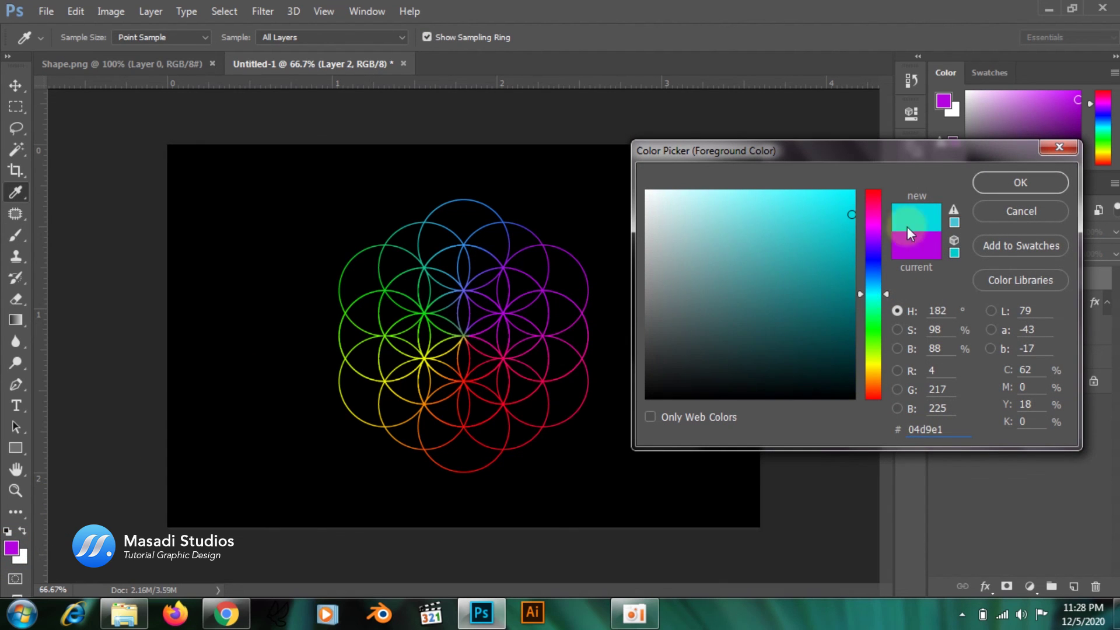
pyautogui.click(1021, 181)
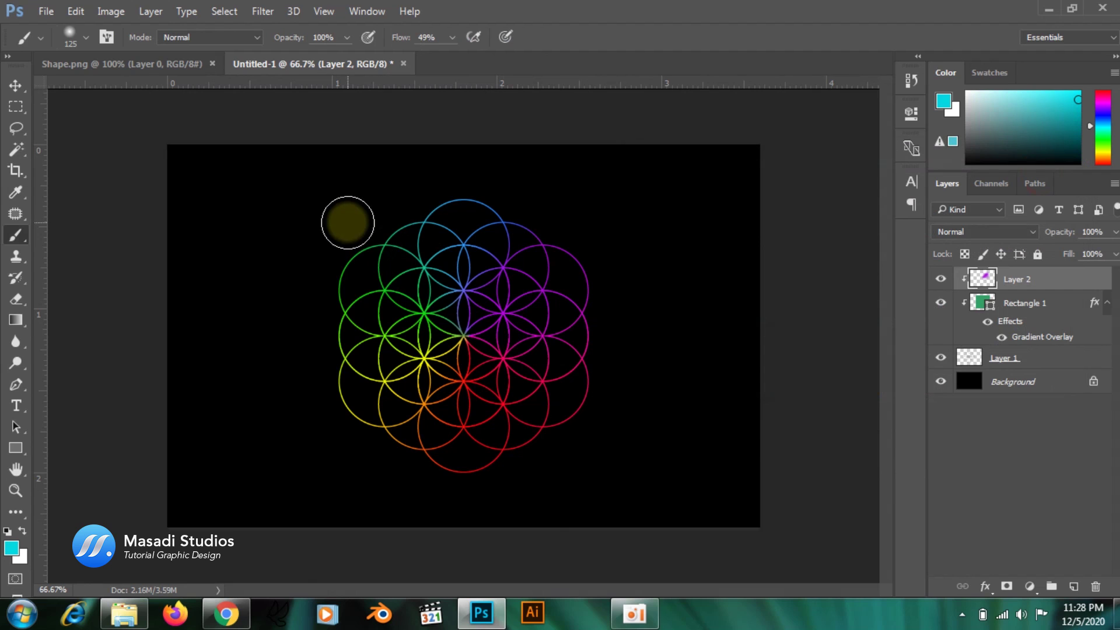
pyautogui.moveTo(365, 243); pyautogui.dragTo(427, 309)
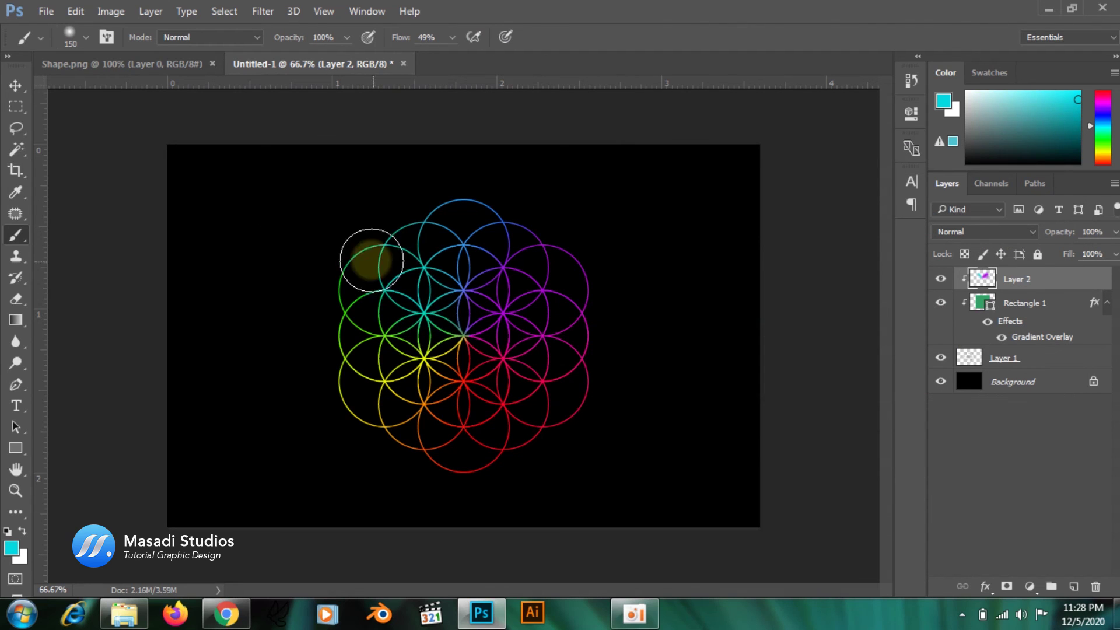